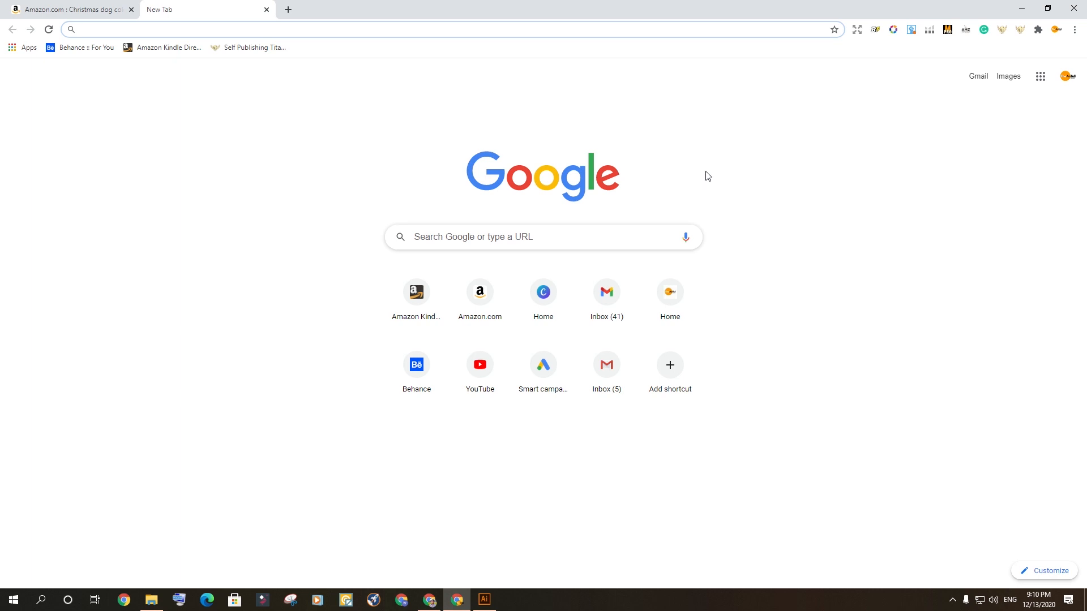
- Open theariful.com and go to its Covers and Interiors Dimensions page
click(367, 29)
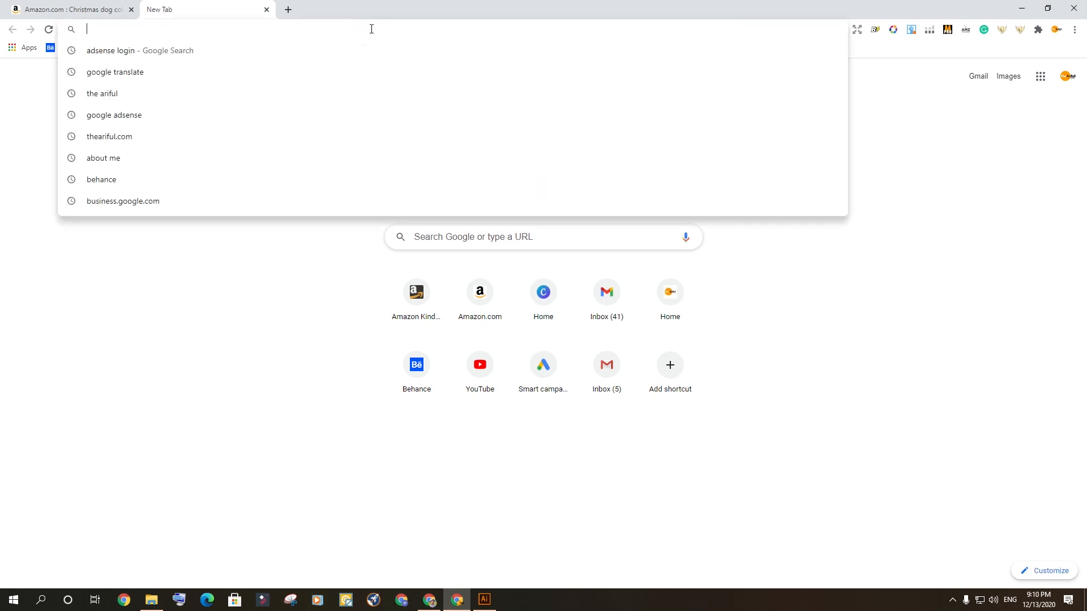
text(t)
key(Return)
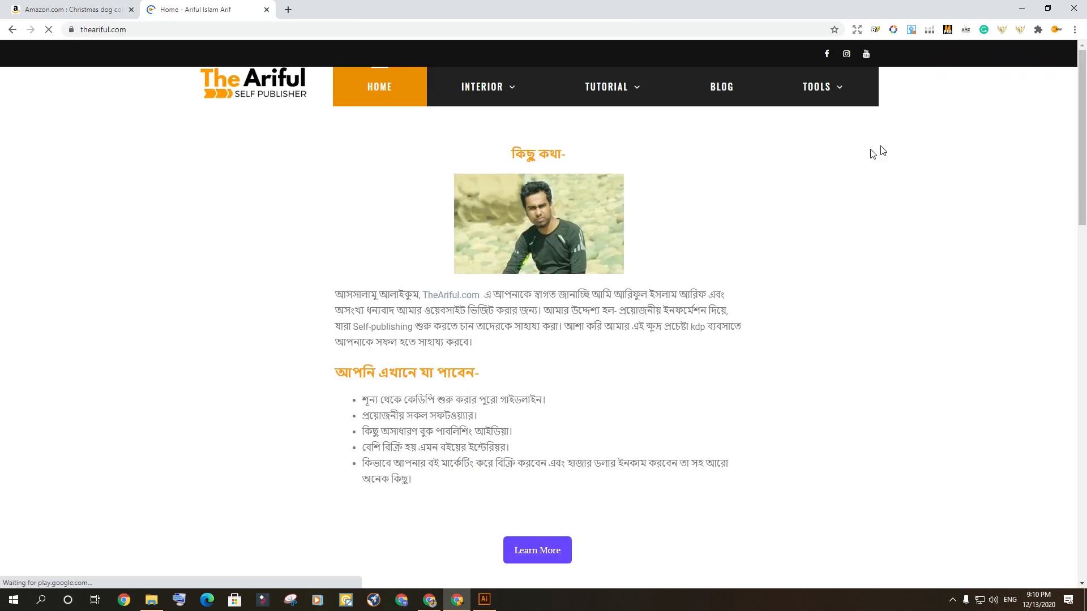
mouse_move(830, 89)
click(824, 206)
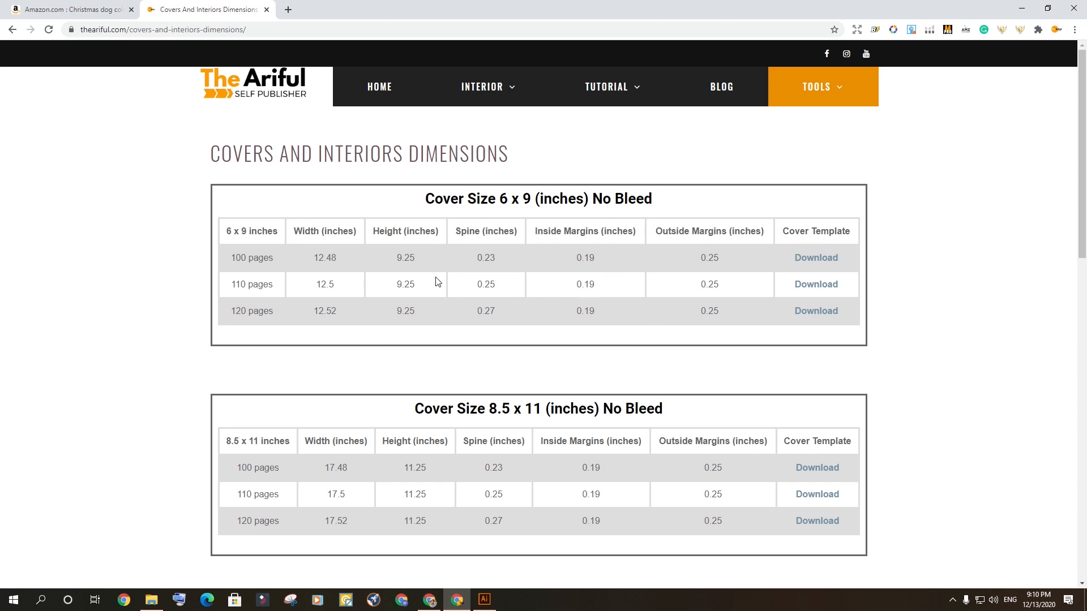
- Copy the width value for the 100-page cover from the 8.5 x 11 inch No Bleed table
scroll(439, 281, down, 2)
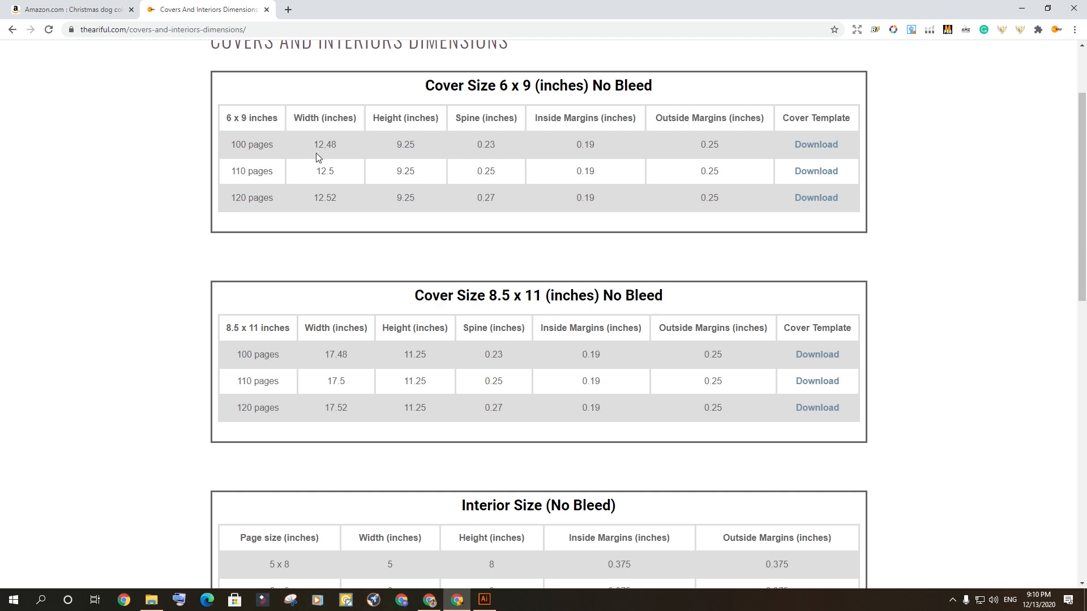
scroll(323, 233, down, 3)
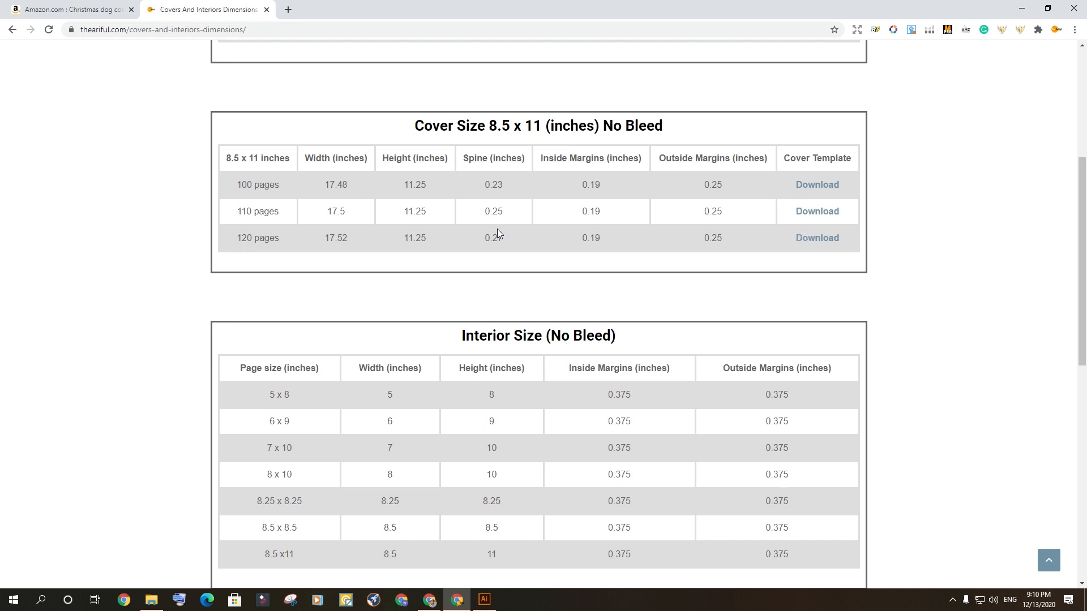
double_click(329, 185)
right_click(344, 185)
click(371, 192)
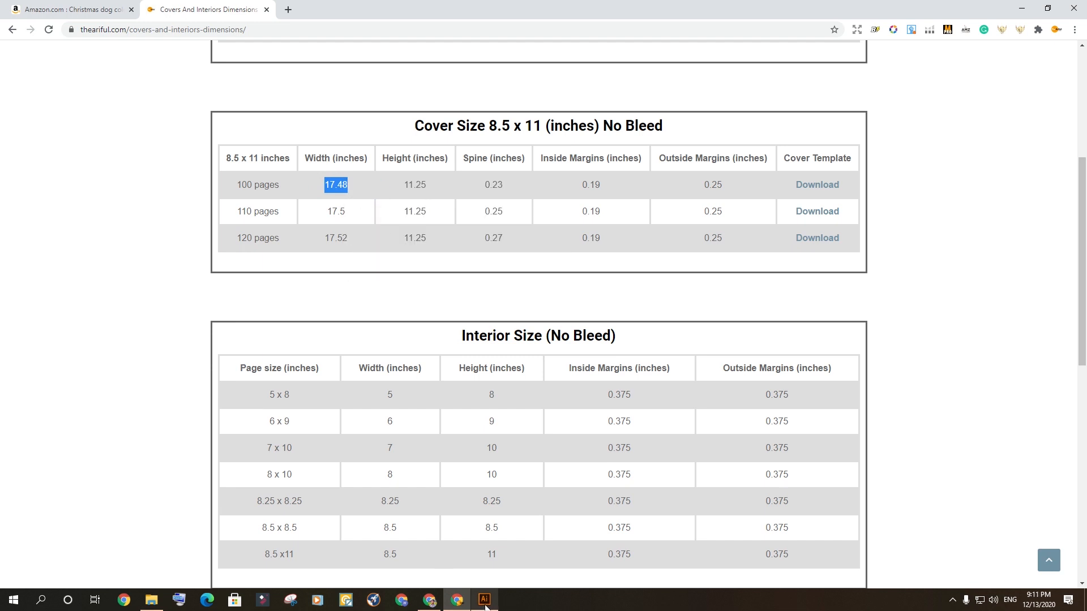
- Switch to Illustrator and start a new document with units in inches and a width of 17.48 in
click(485, 600)
click(56, 7)
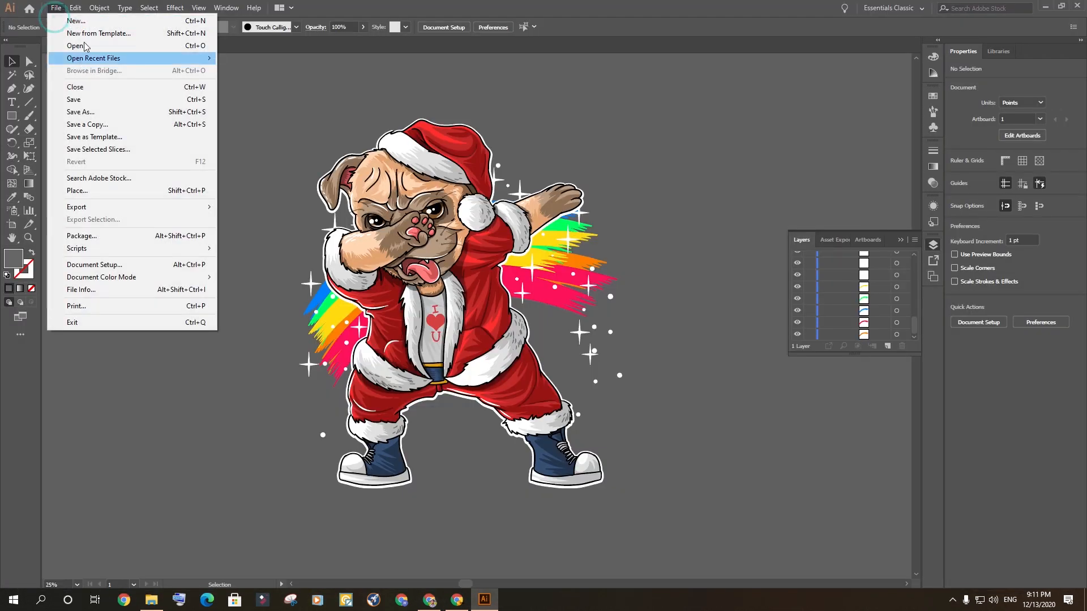
click(85, 22)
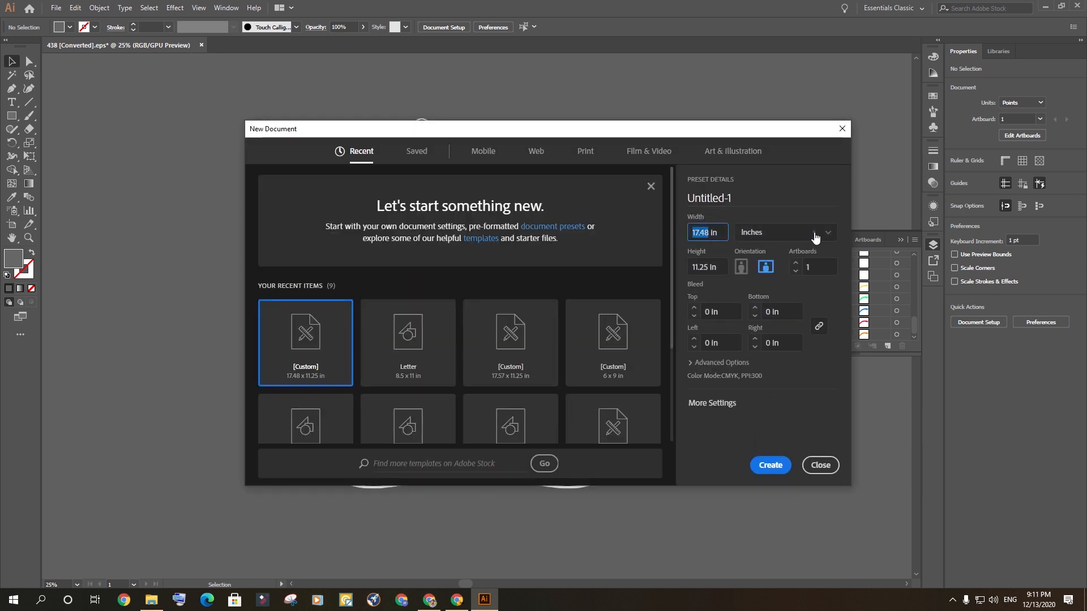
click(815, 234)
click(752, 291)
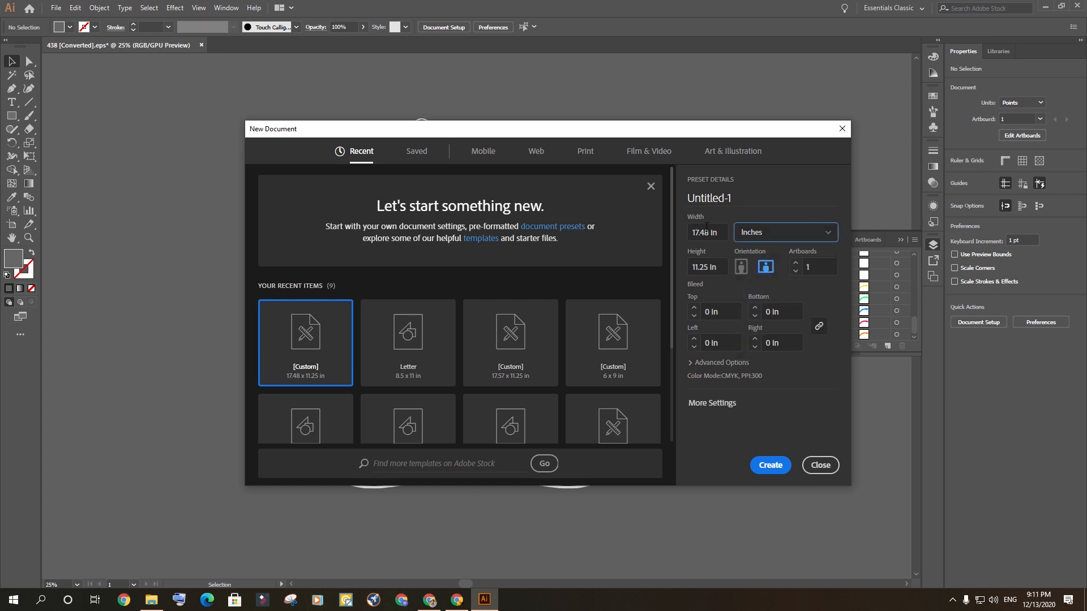
click(707, 232)
double_click(707, 233)
click(708, 233)
- Set the new document's height to 11.25 in and create it
drag(708, 233, 679, 272)
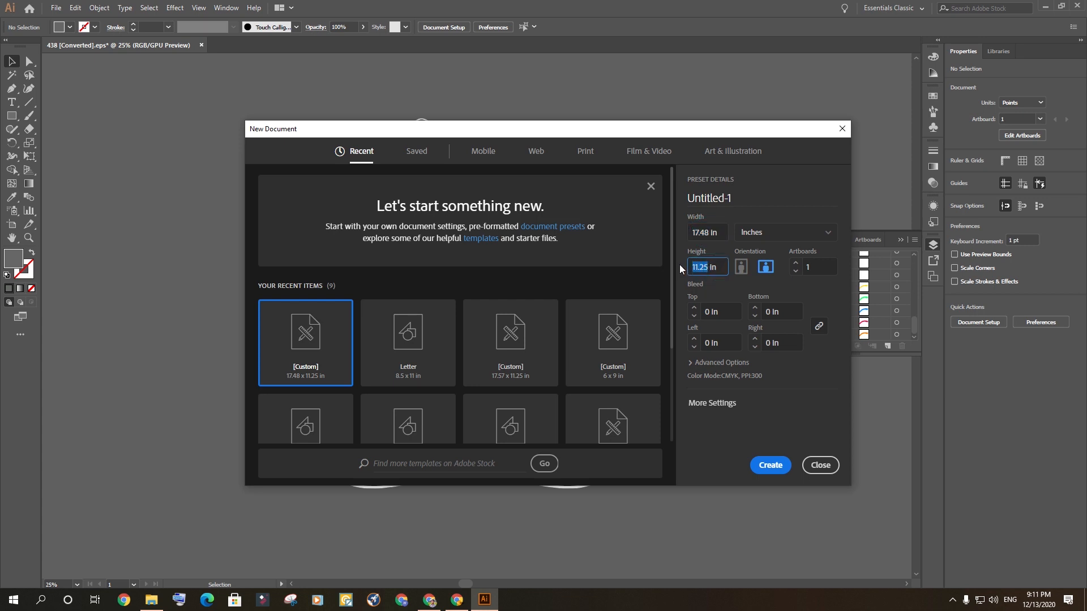
click(724, 285)
drag(708, 267, 689, 268)
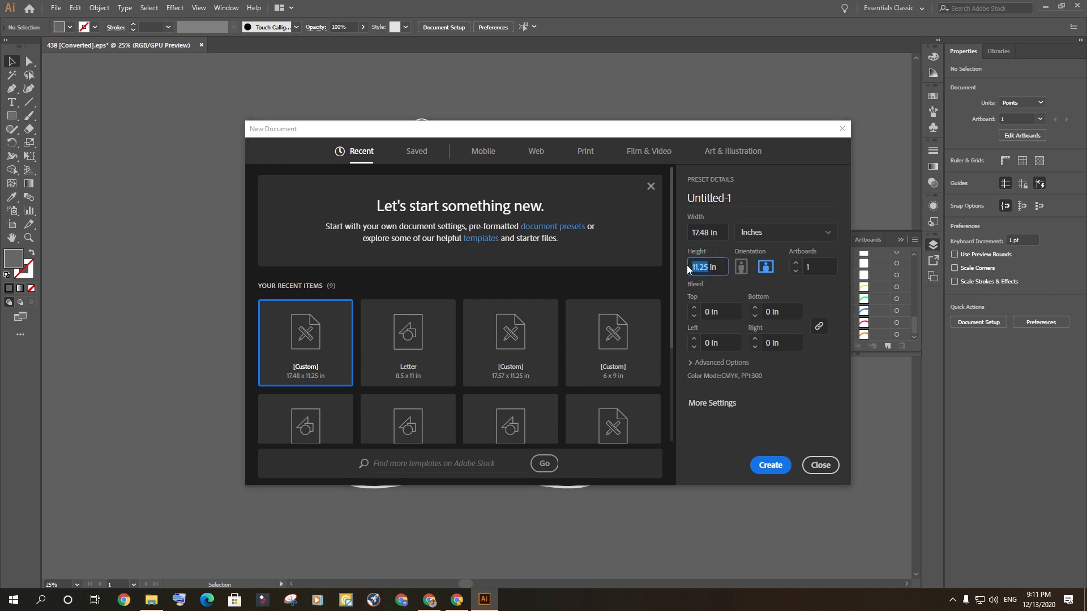
click(748, 291)
click(788, 370)
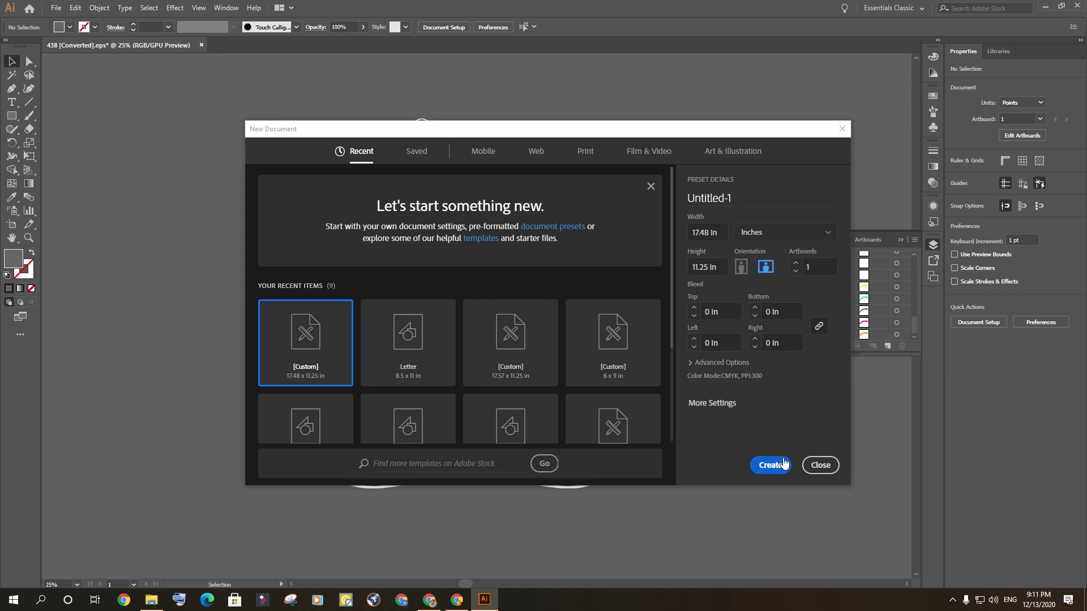
click(784, 464)
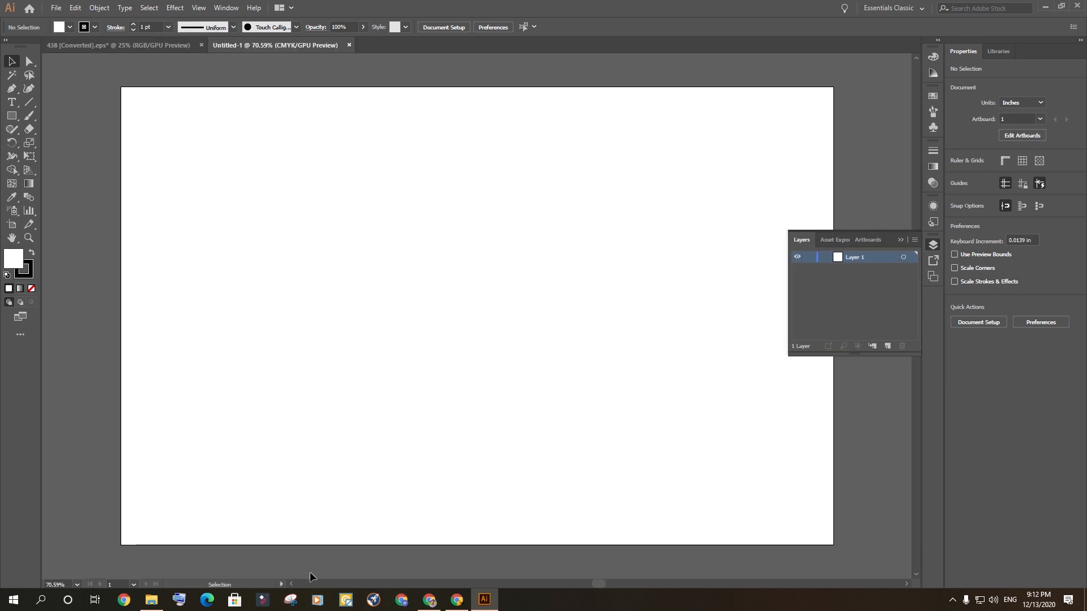
- Switch to Chrome, download the 100-page 8.5 x 11 cover template and show the file in its folder
click(457, 600)
scroll(754, 340, up, 3)
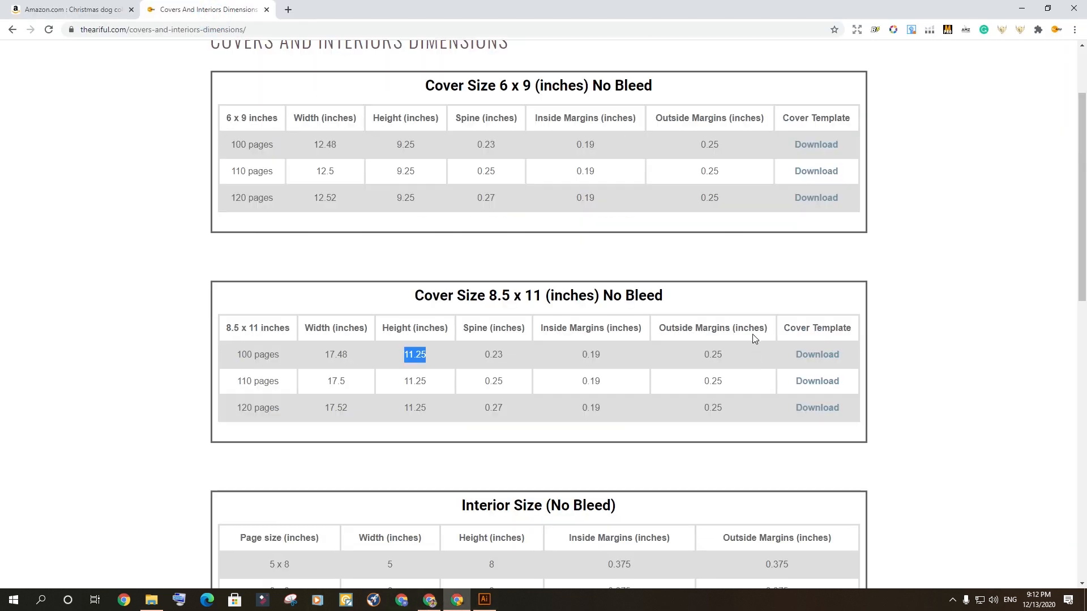
scroll(752, 333, down, 1)
click(823, 303)
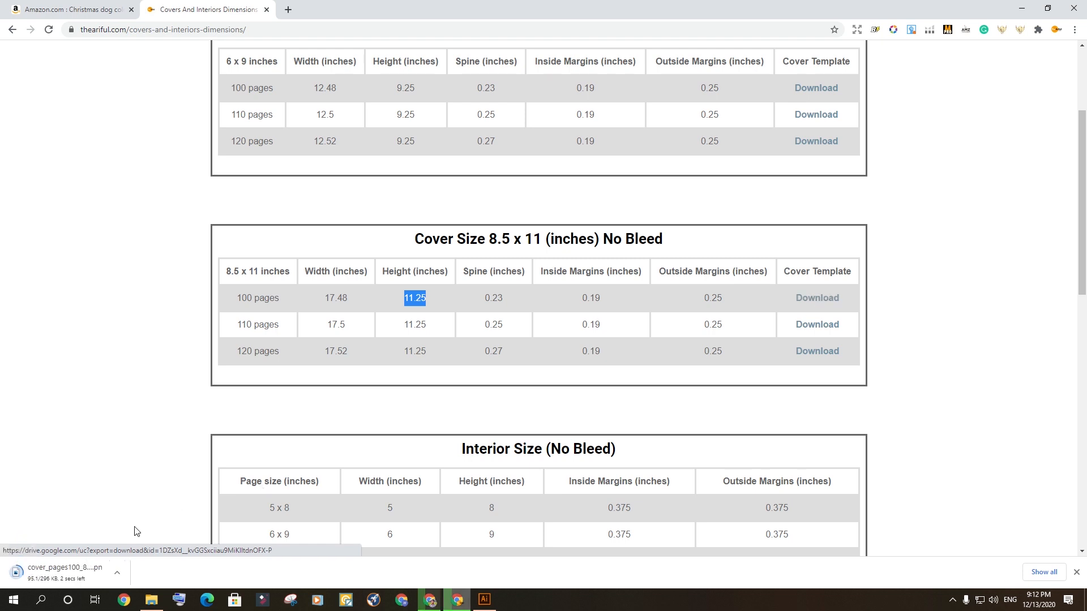
click(120, 573)
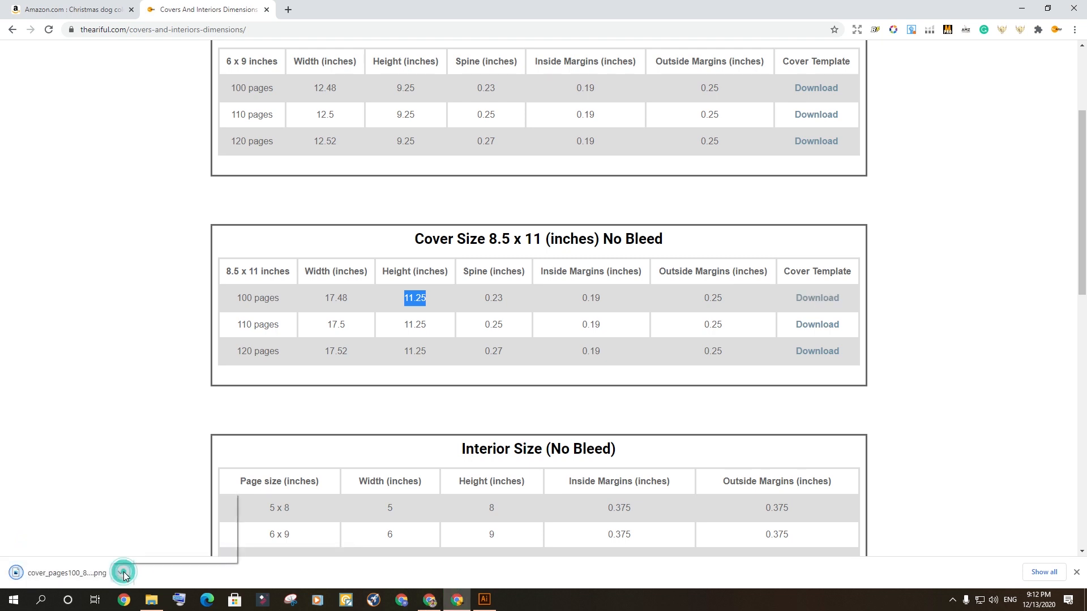
click(177, 536)
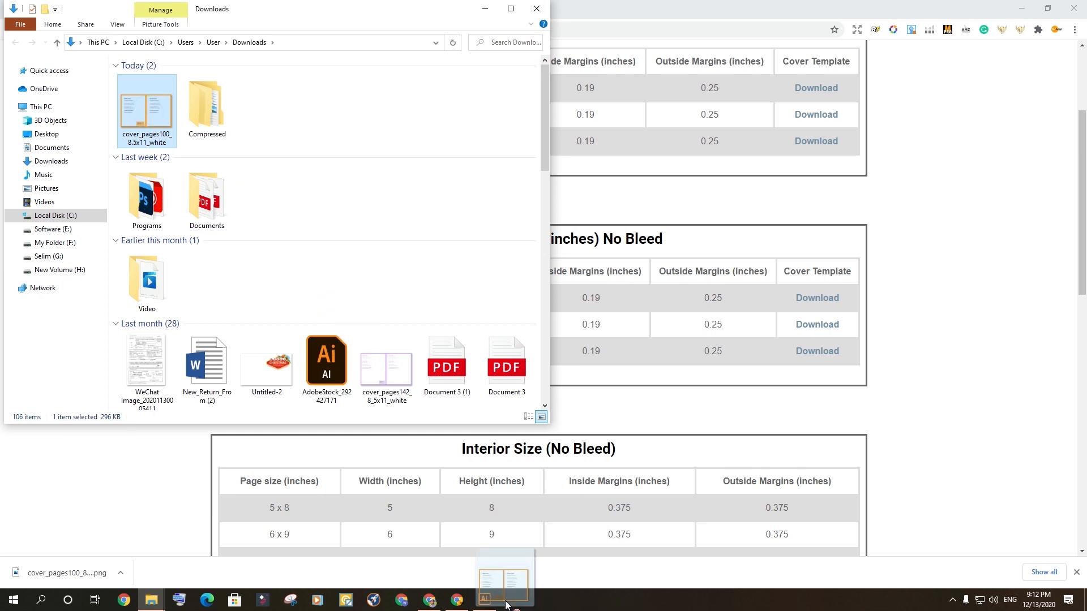
- Place the downloaded cover template in the Illustrator document and align it to the artboard's horizontal center and top edge
click(484, 600)
drag(543, 379, 540, 282)
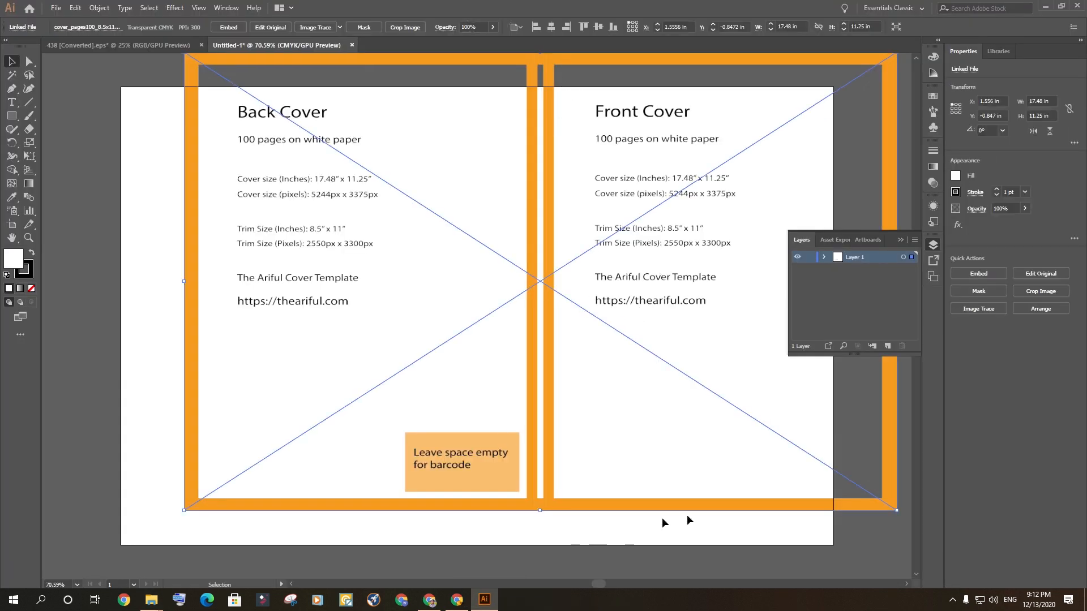
click(550, 27)
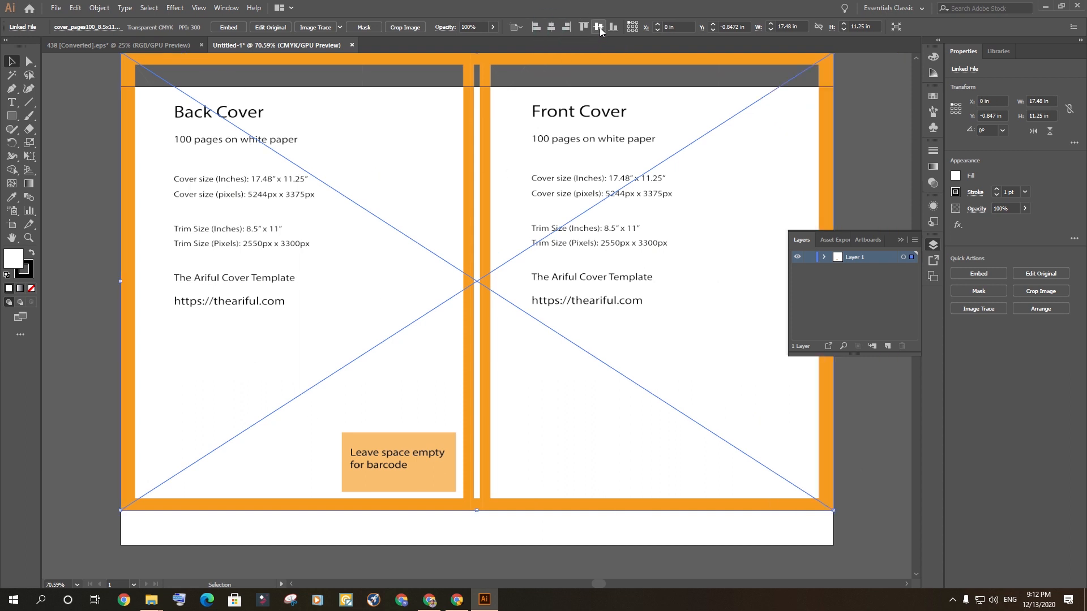
click(584, 26)
click(578, 64)
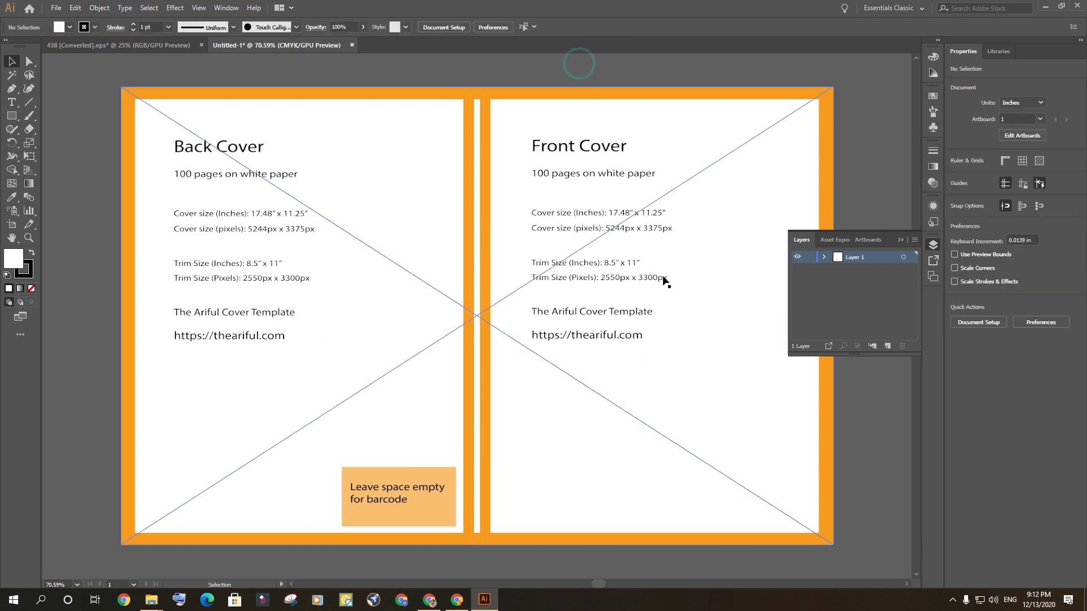
- Lock the template's layer and add a new layer below it
click(810, 257)
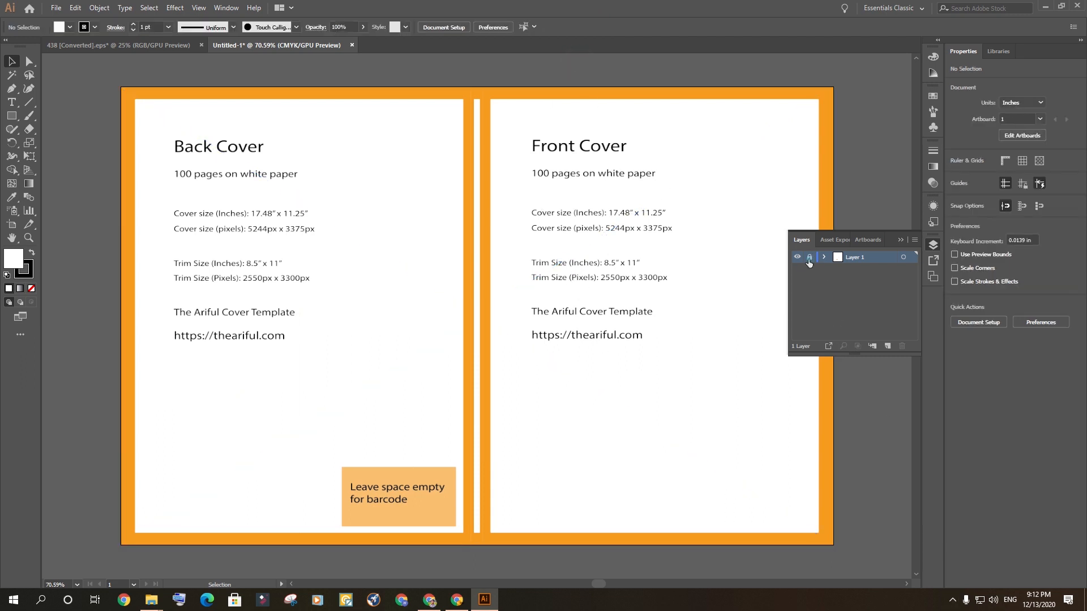
click(887, 346)
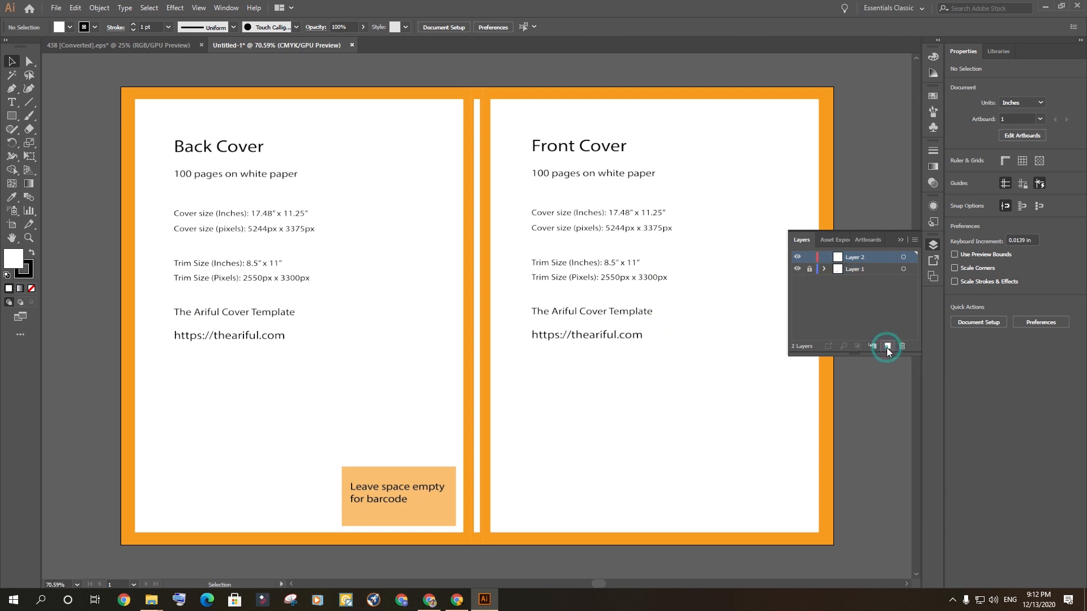
drag(865, 257, 862, 279)
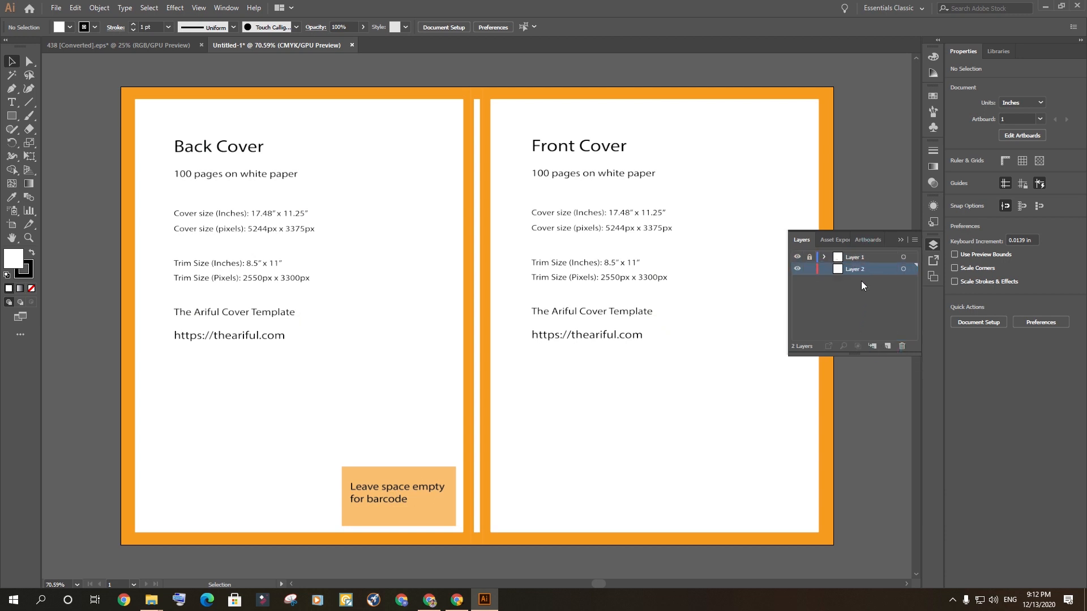
scroll(516, 279, down, 1)
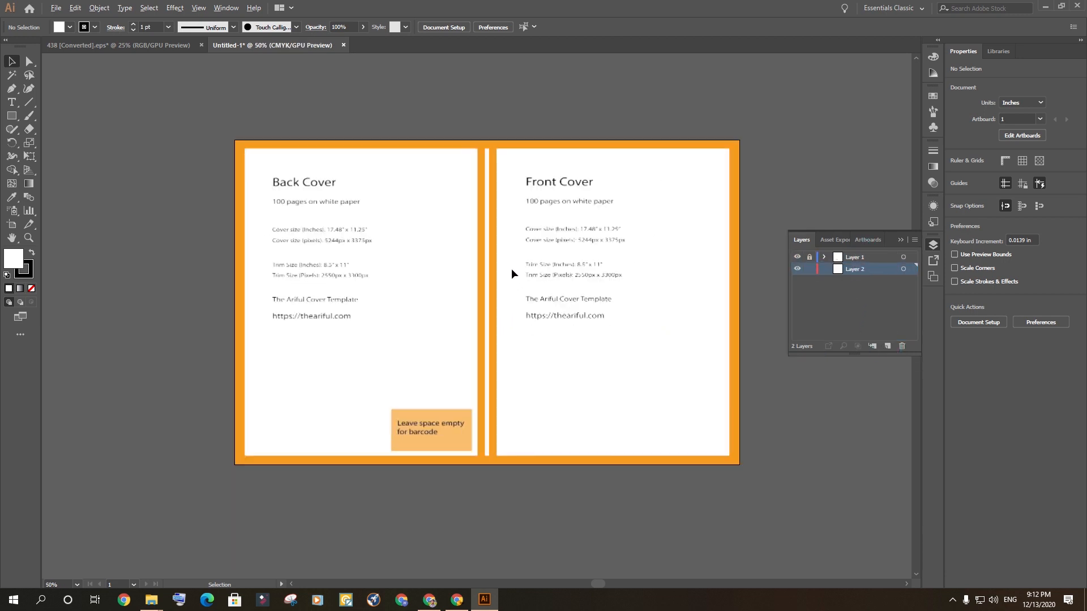
drag(762, 323, 711, 328)
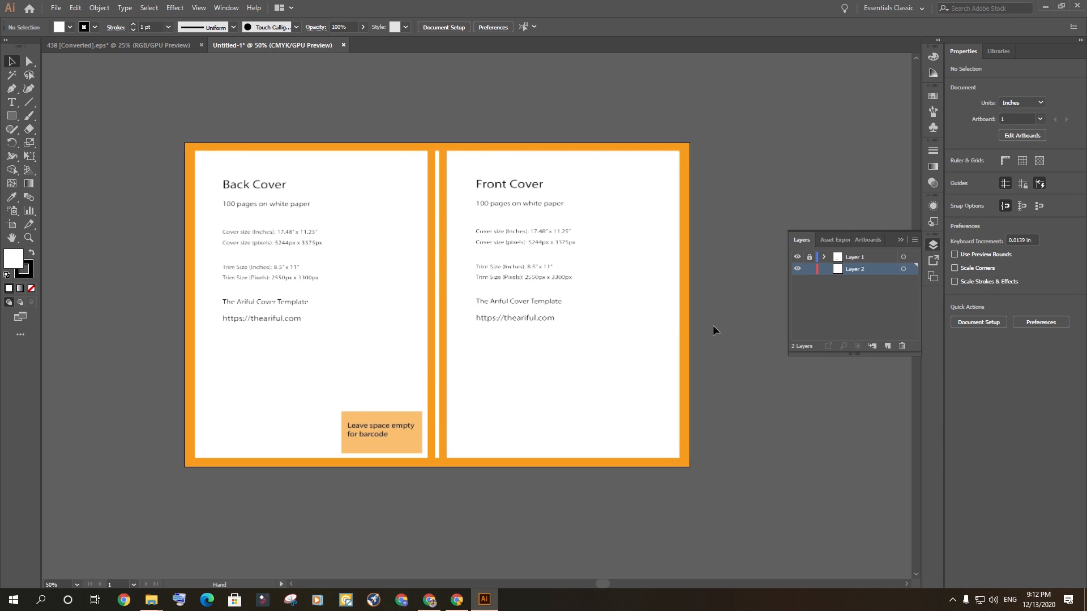
scroll(577, 327, up, 1)
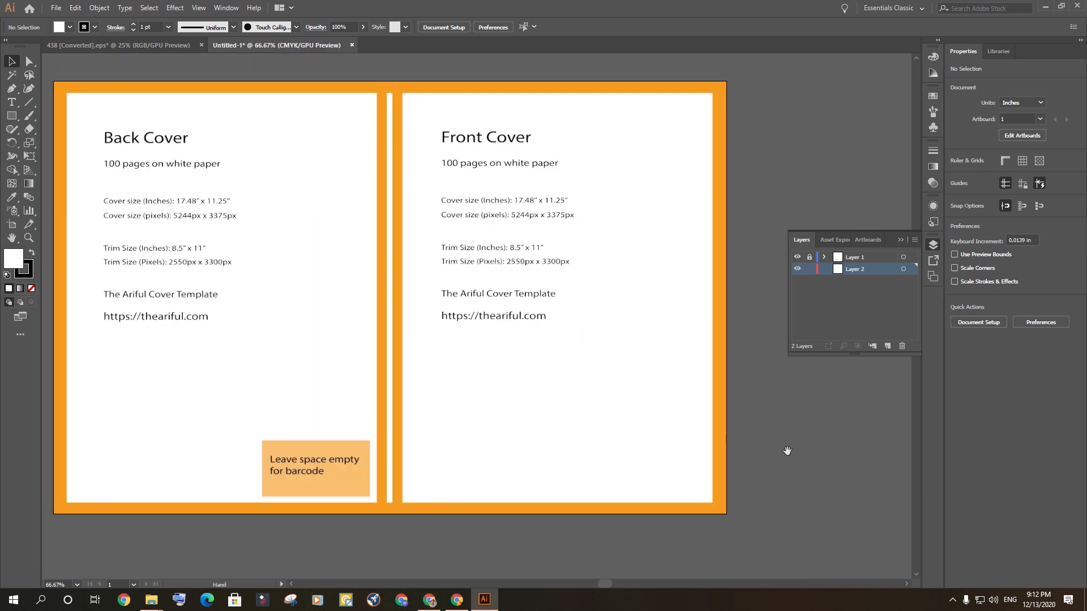
drag(787, 451, 858, 459)
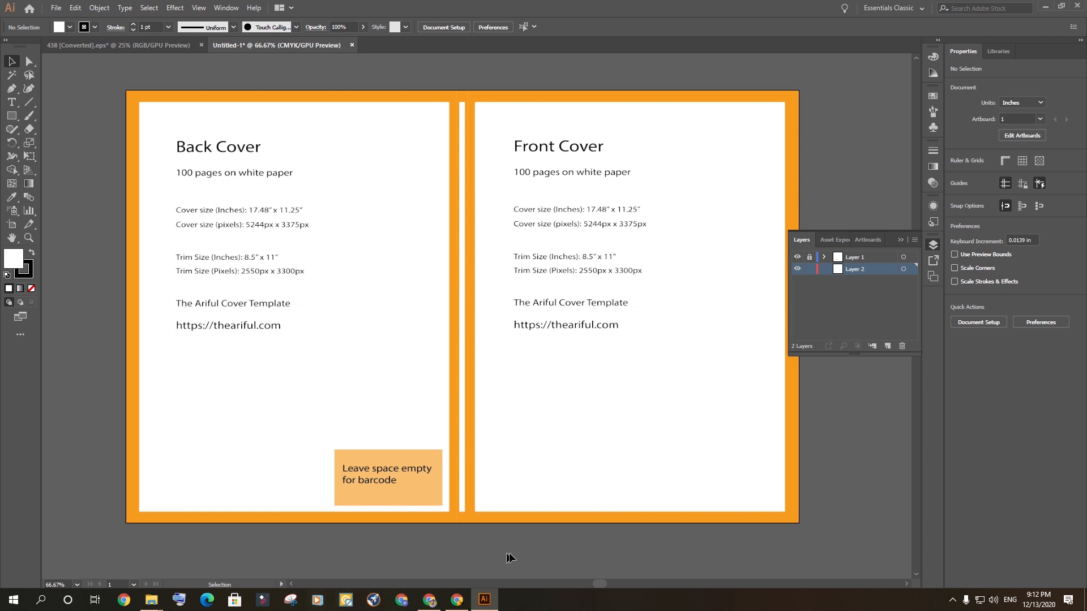
- Switch to Chrome and review the cover and interior size tables and their template download options
mouse_move(458, 606)
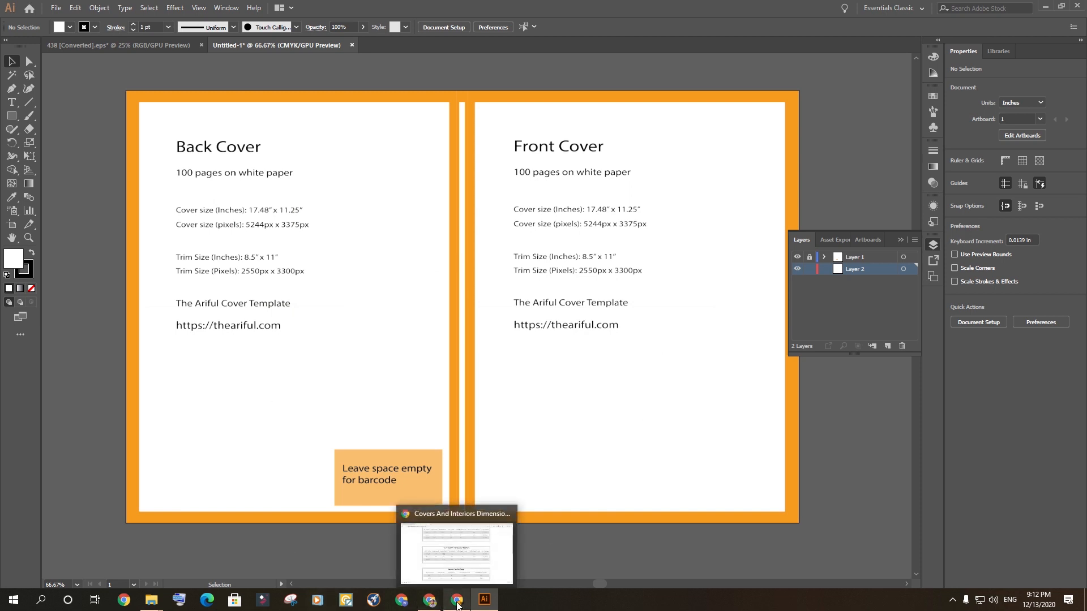
click(454, 605)
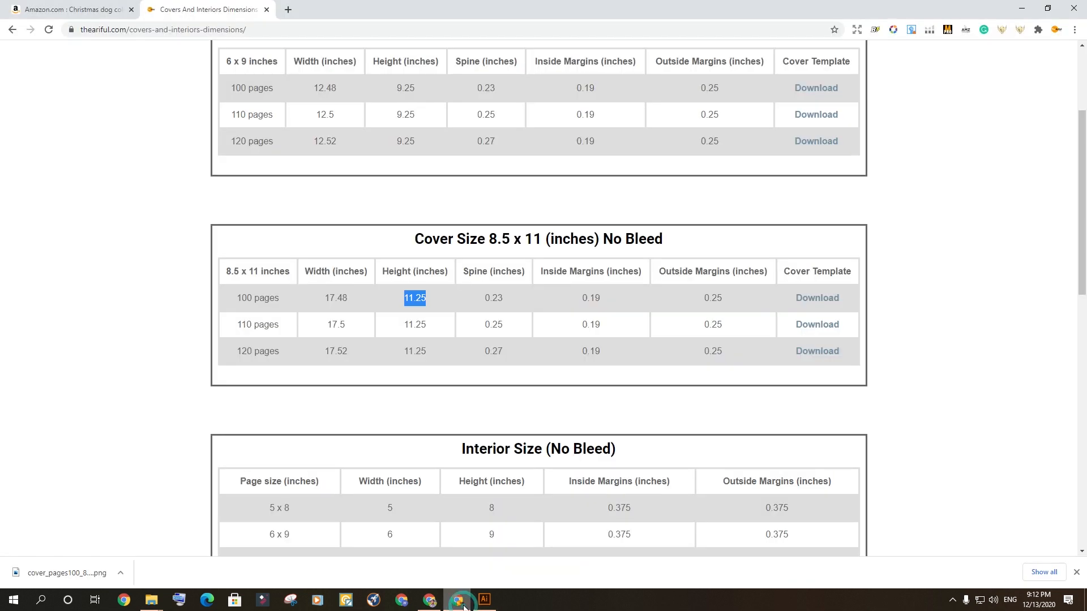
scroll(322, 288, down, 1)
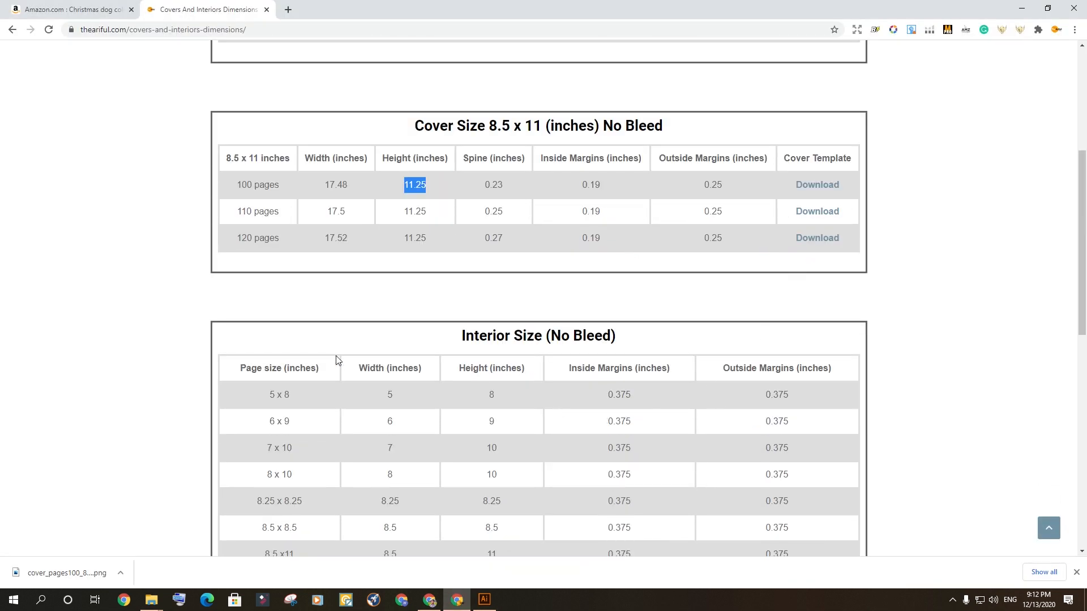
scroll(344, 374, down, 1)
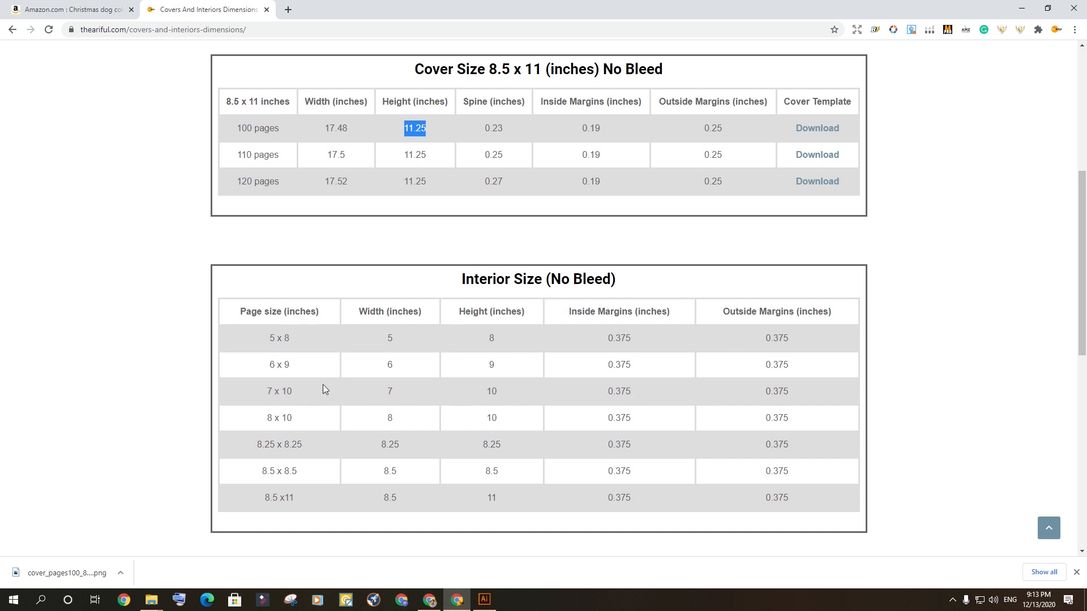
scroll(440, 425, up, 4)
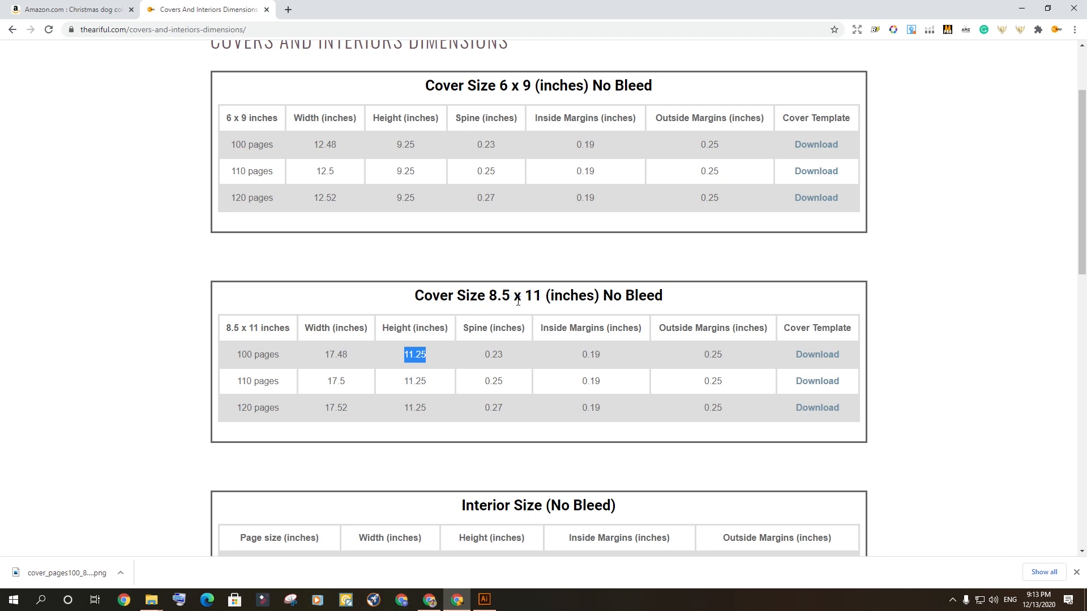
scroll(516, 226, up, 1)
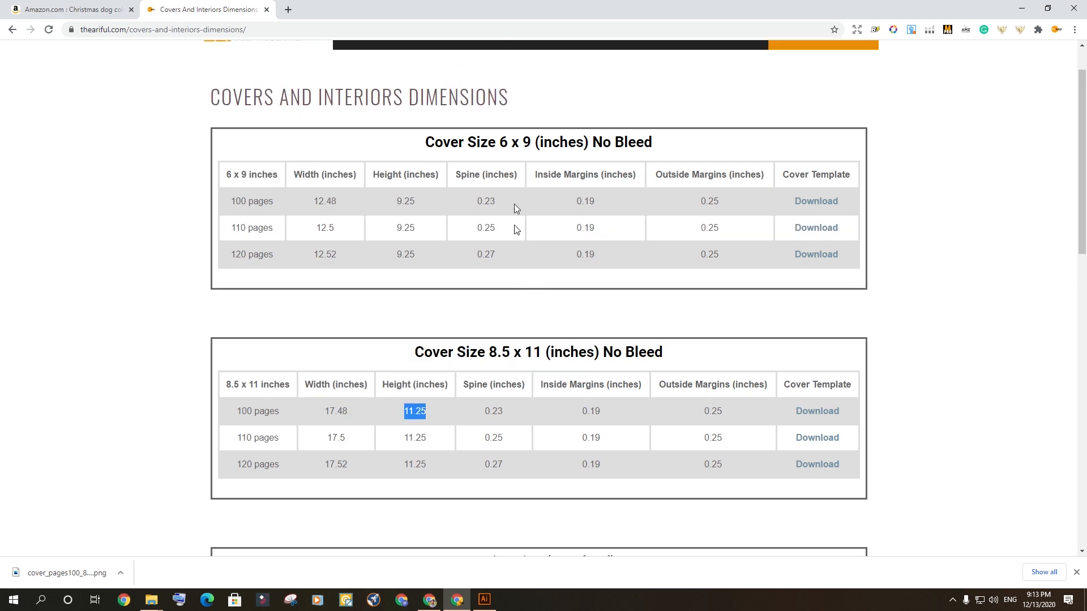
scroll(645, 280, down, 2)
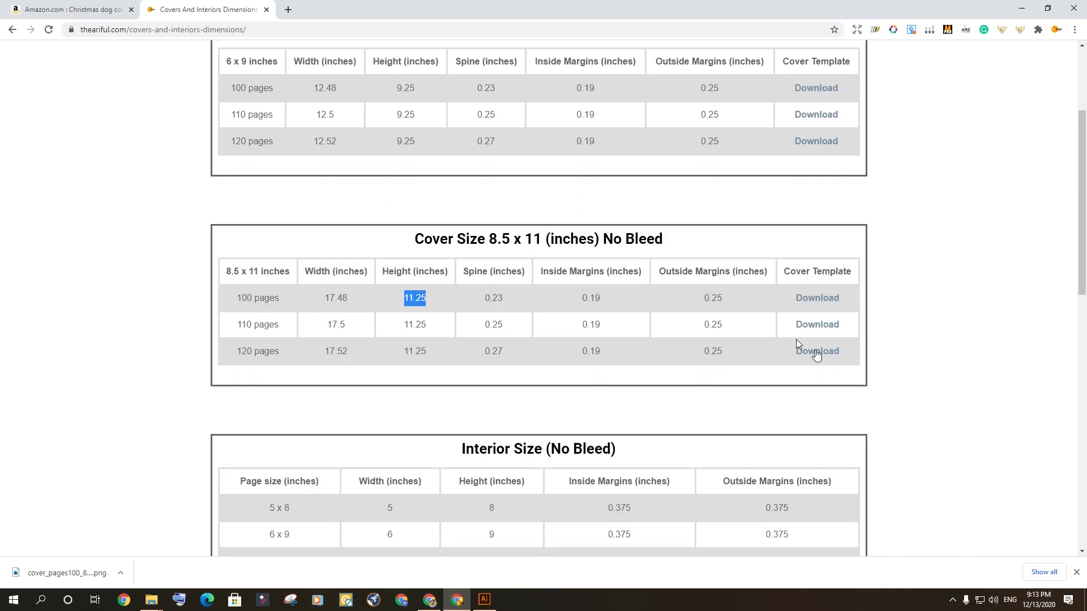
click(650, 408)
scroll(550, 265, up, 3)
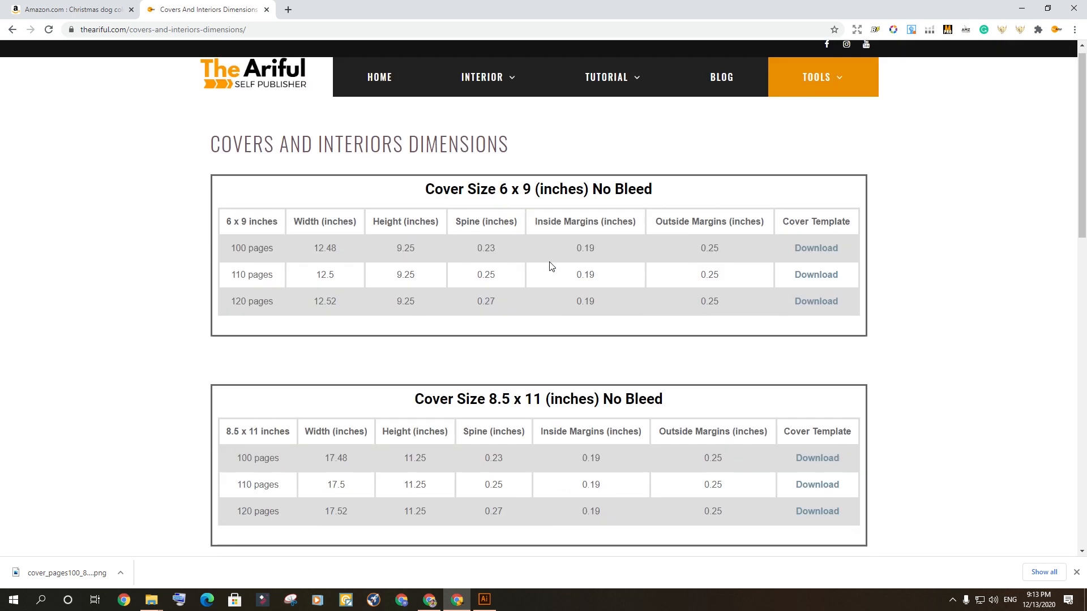
- Review the Amazon coloring book results, then the Freepik Christmas dog search, Xmas party flyer and dabbing pug vector pages in the other Chrome window
click(70, 8)
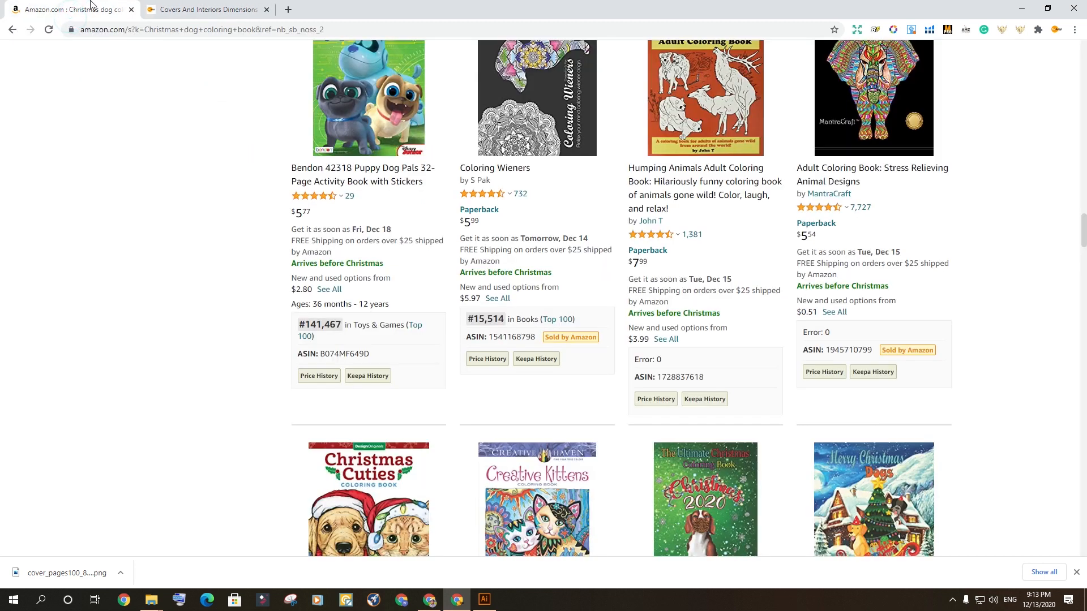
click(222, 6)
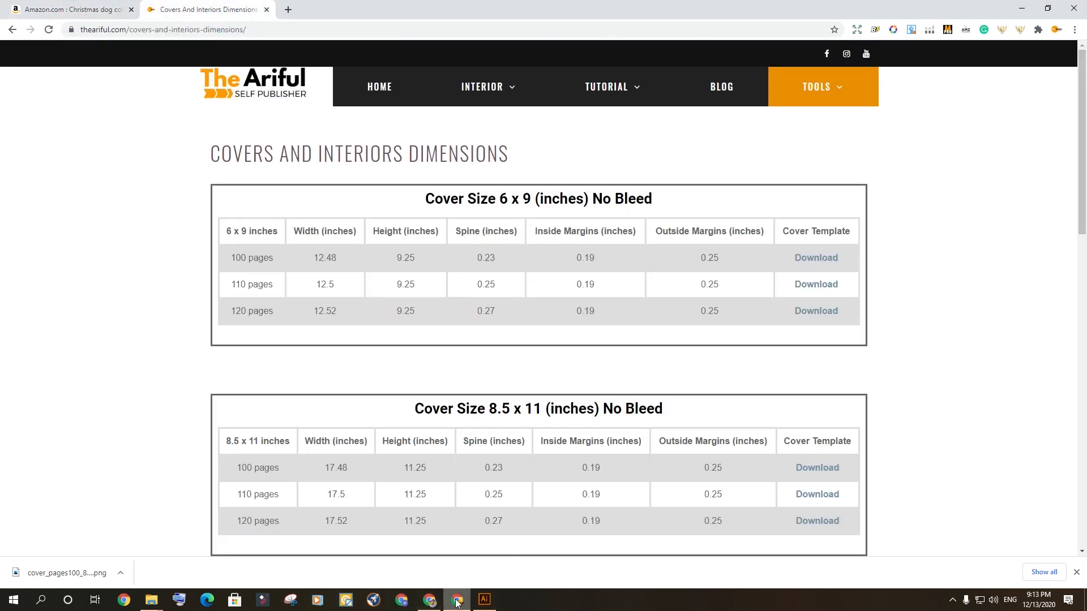
click(432, 602)
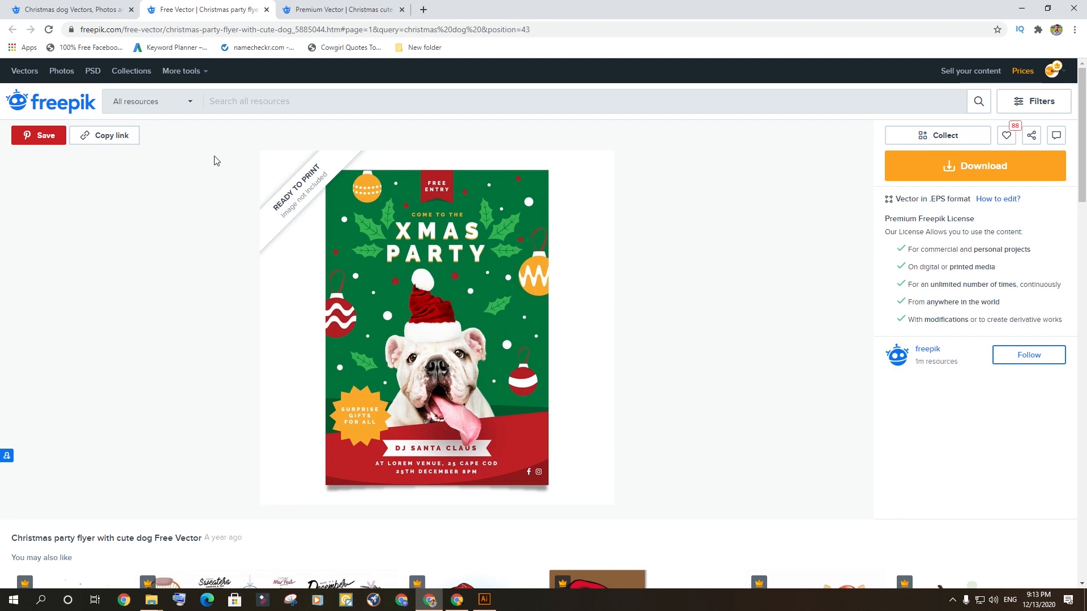
click(80, 5)
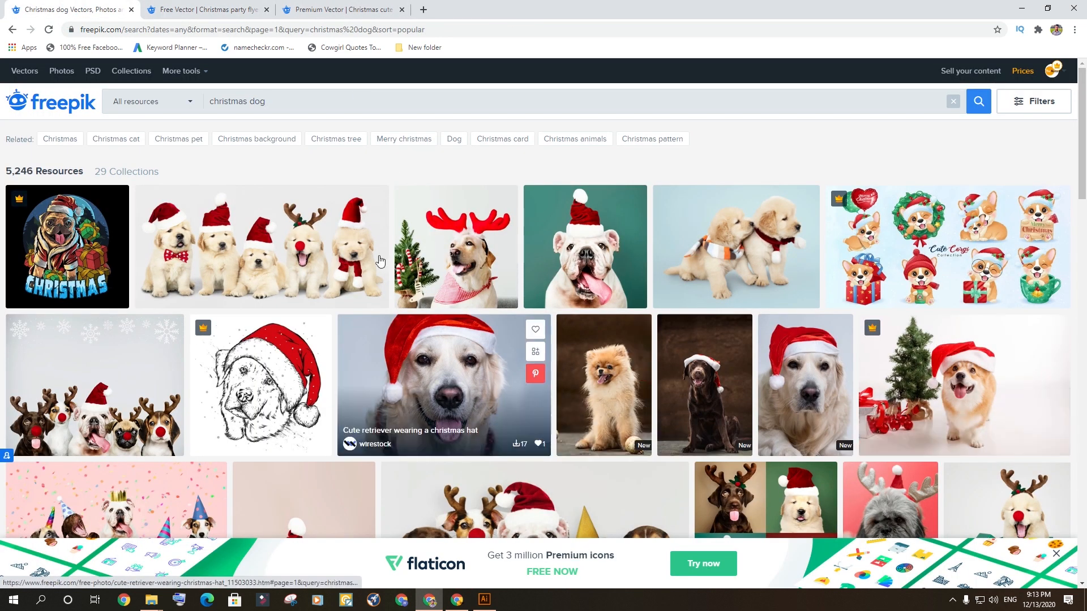
click(193, 7)
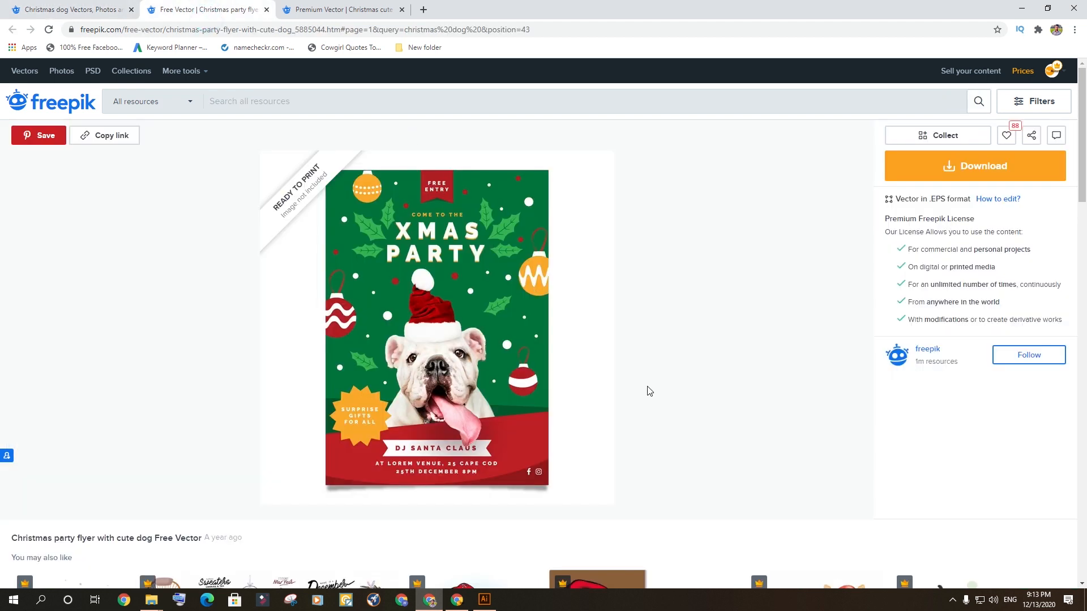
scroll(736, 391, down, 3)
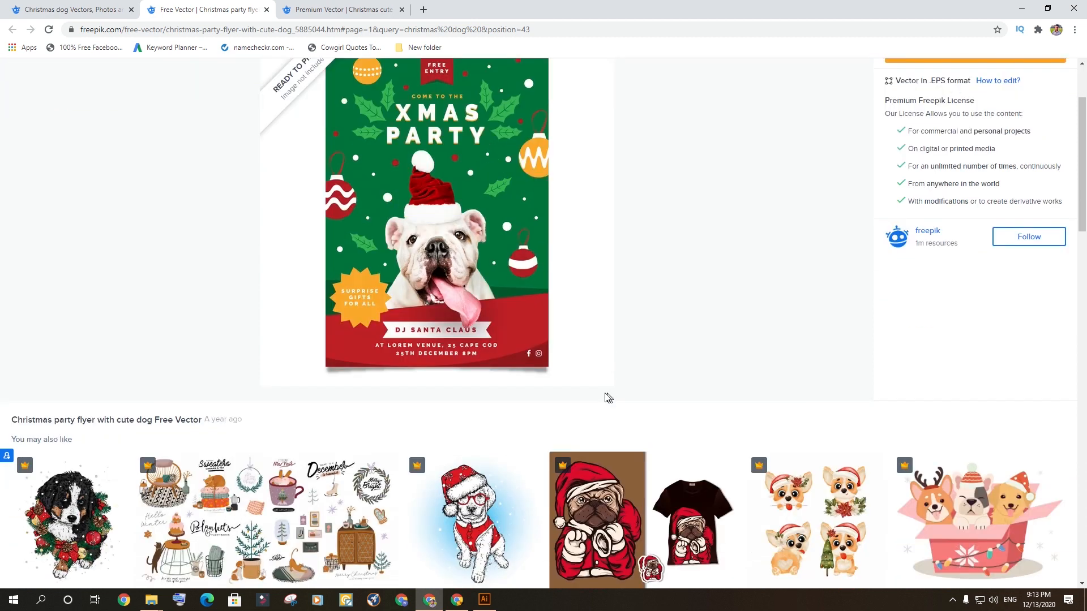
scroll(584, 440, up, 3)
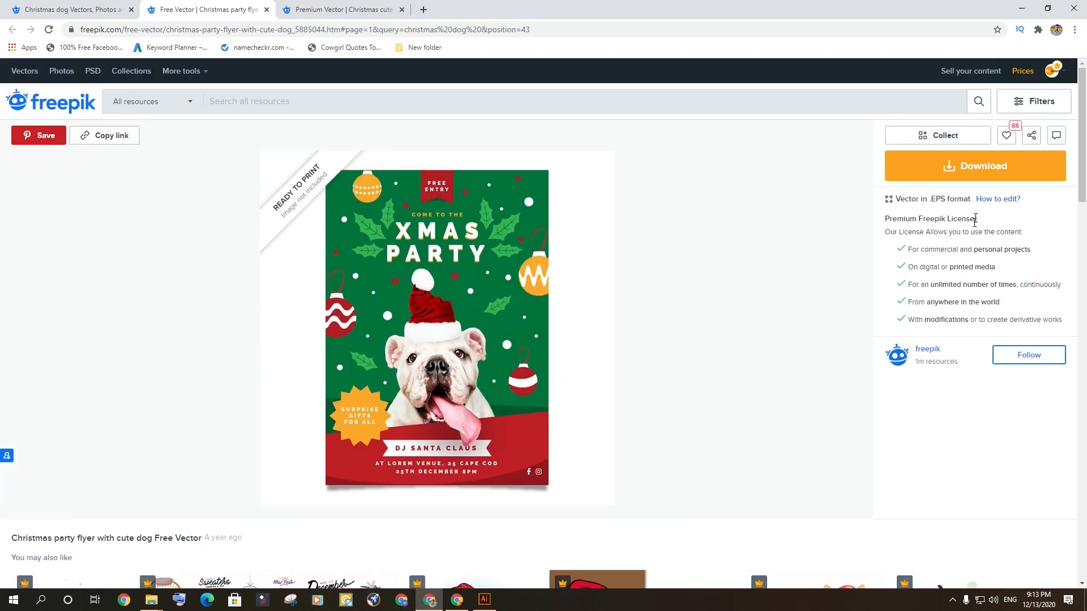
click(340, 9)
scroll(492, 398, down, 3)
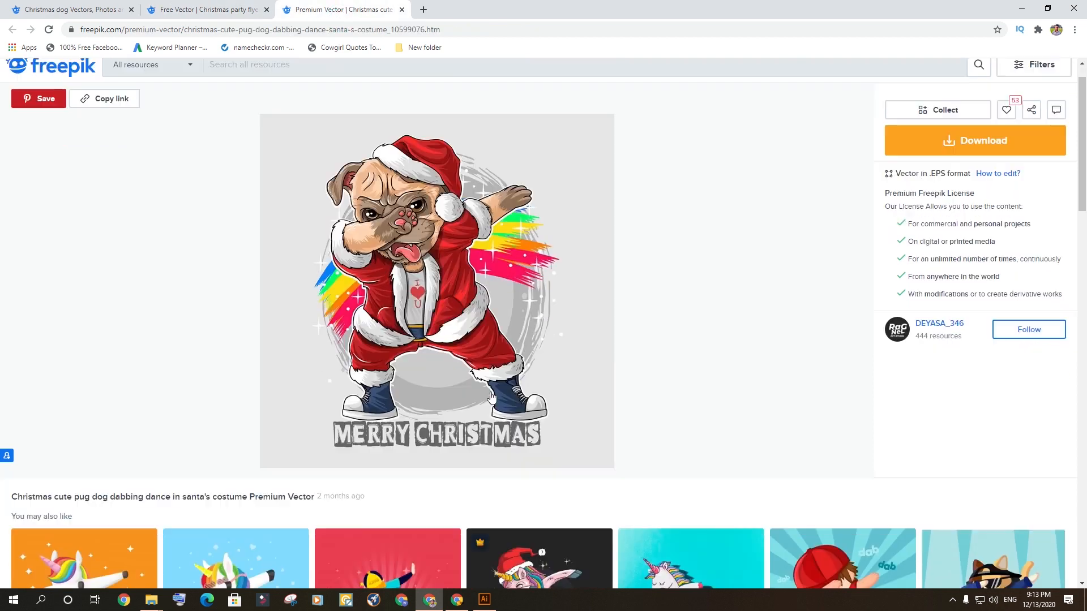
scroll(492, 398, up, 2)
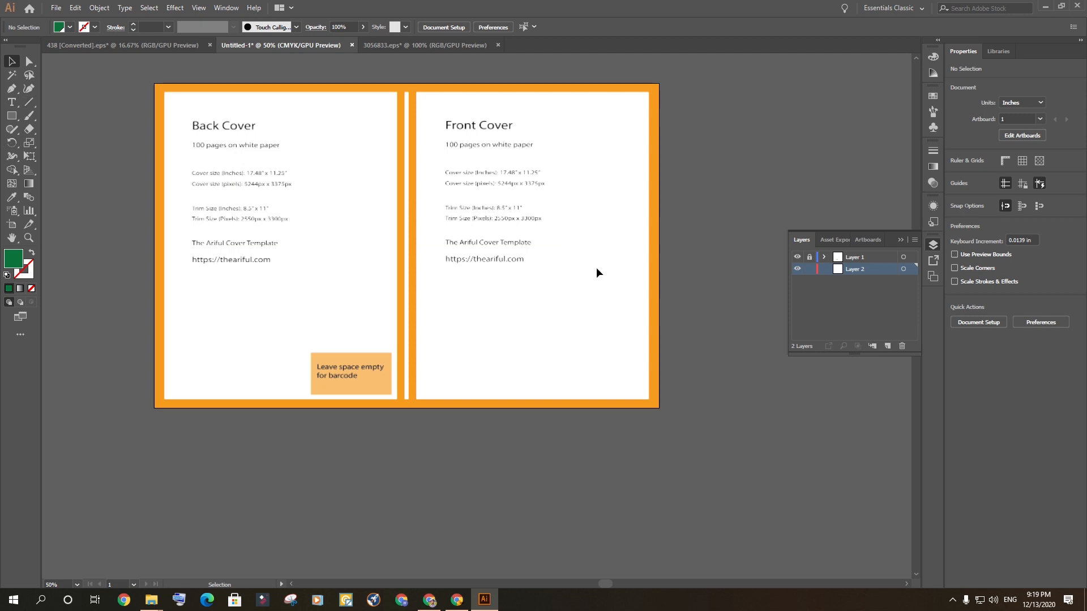
click(141, 45)
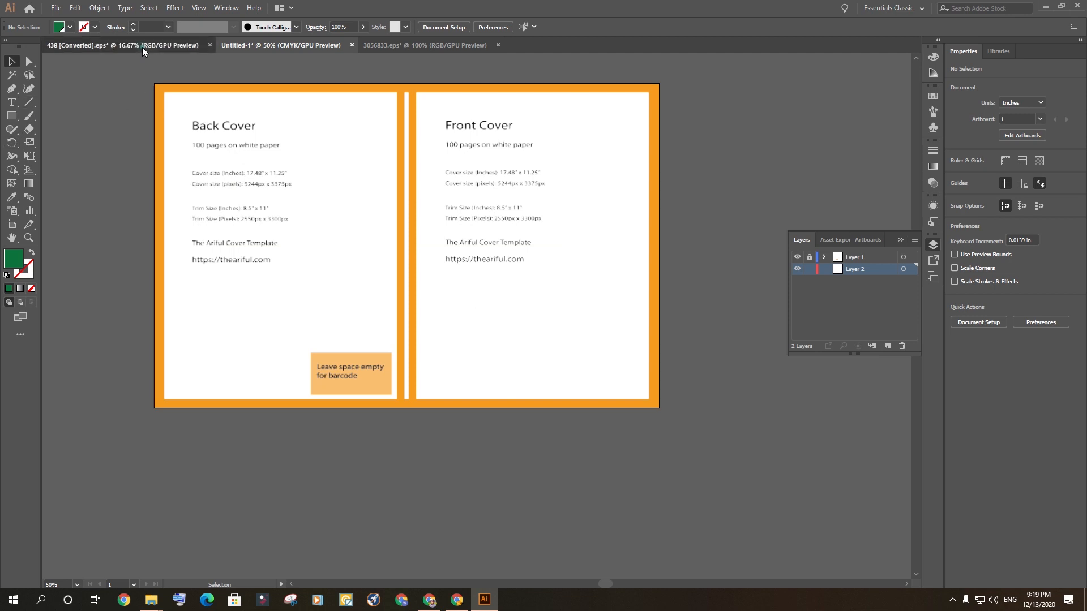
click(303, 47)
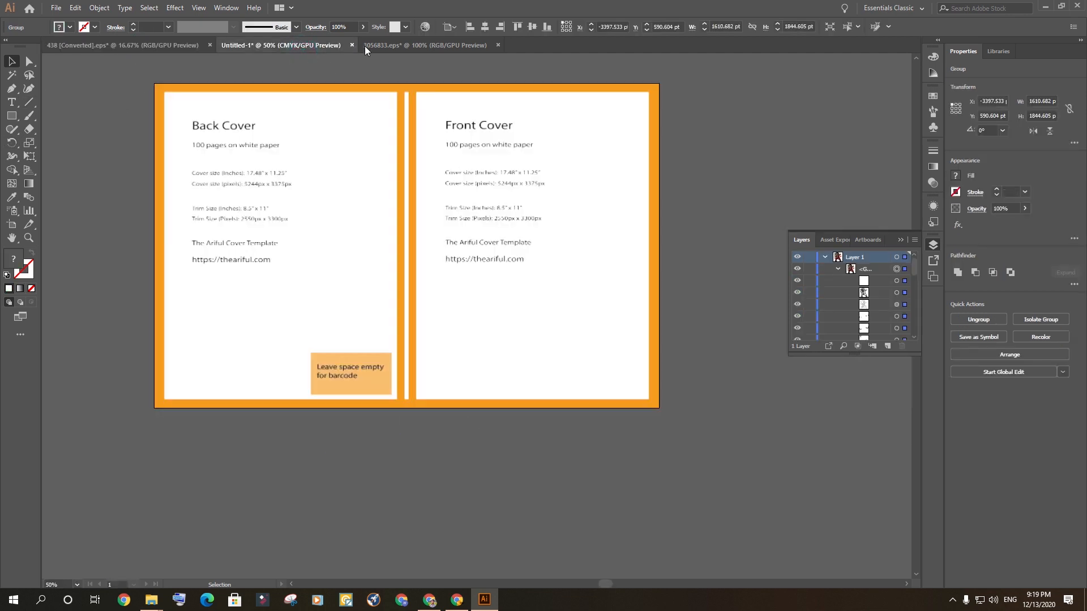
click(394, 45)
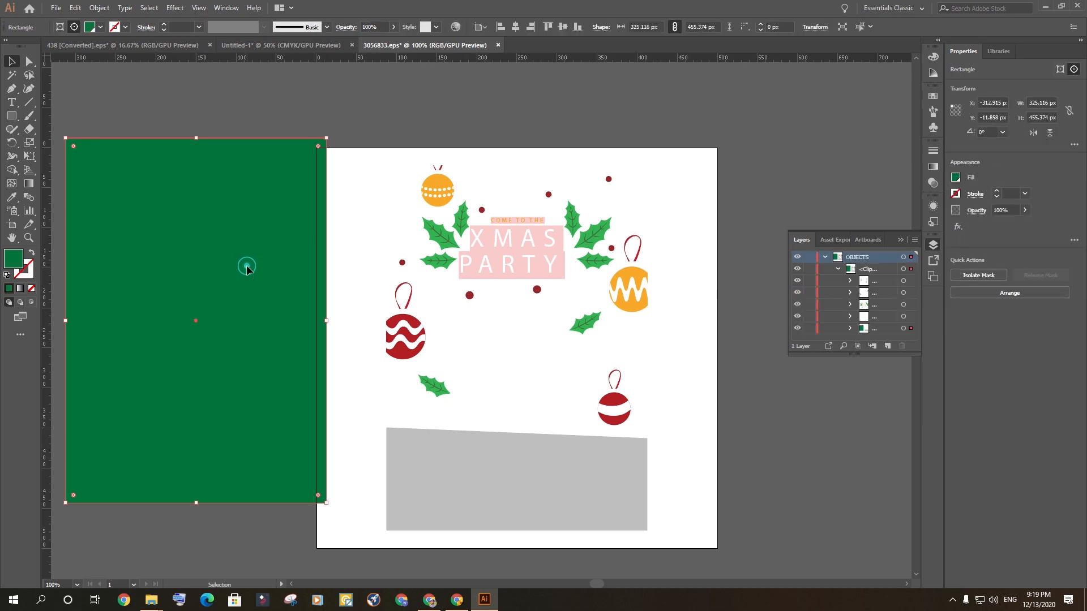
drag(246, 265, 322, 266)
drag(343, 221, 262, 256)
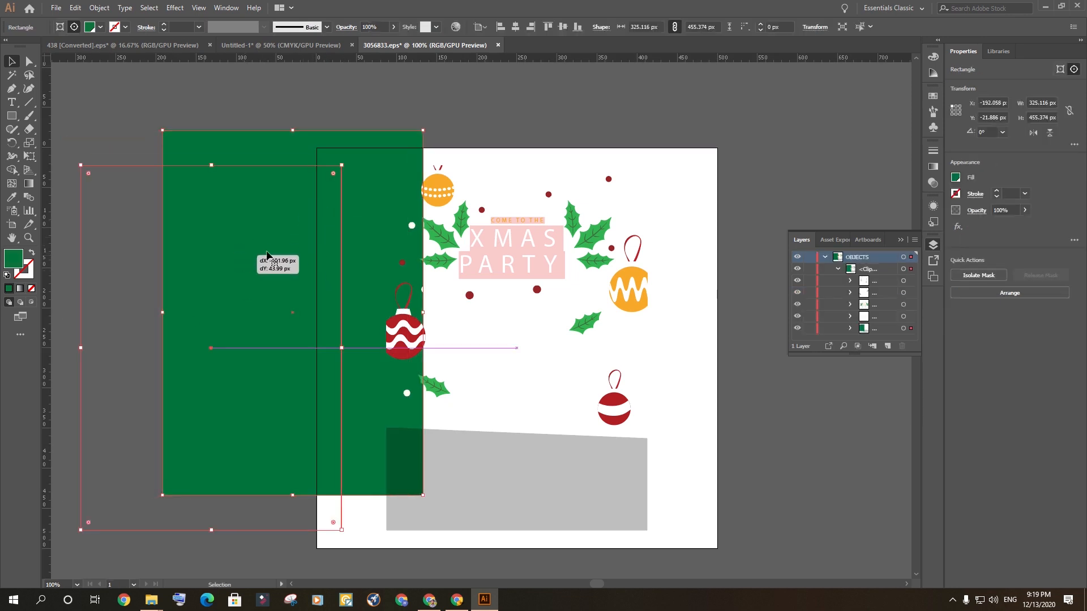
key(ctrl+z)
key(ctrl+z)
key(ctrl+z)
key(ctrl+z)
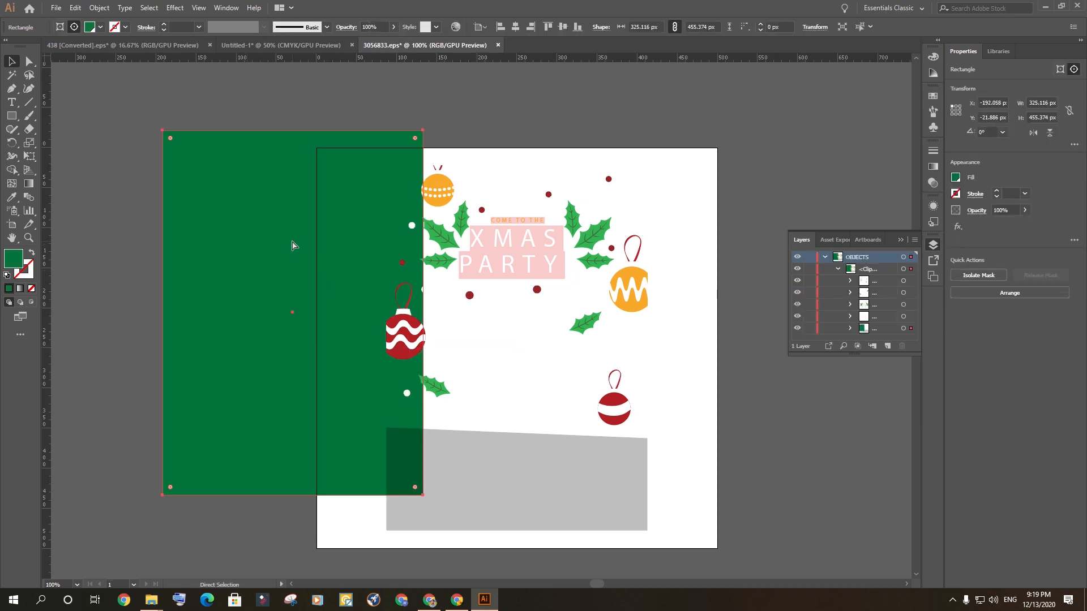
click(814, 528)
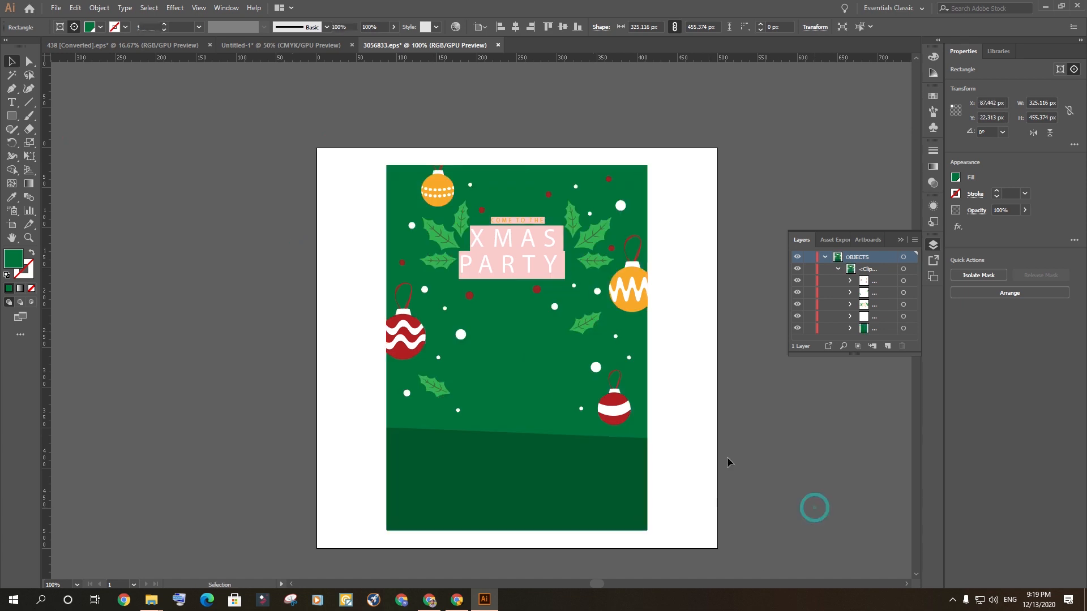
- Copy the green background rectangle from the 3056833.eps flyer onto Layer 2 of the untitled cover document
key(a)
click(547, 362)
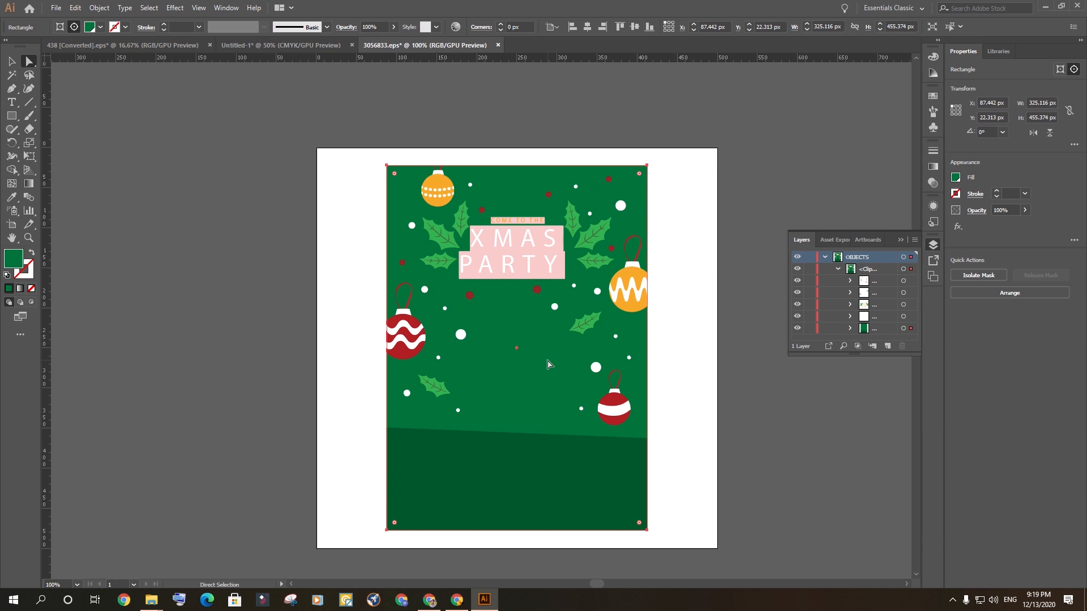
key(v)
drag(547, 361, 213, 309)
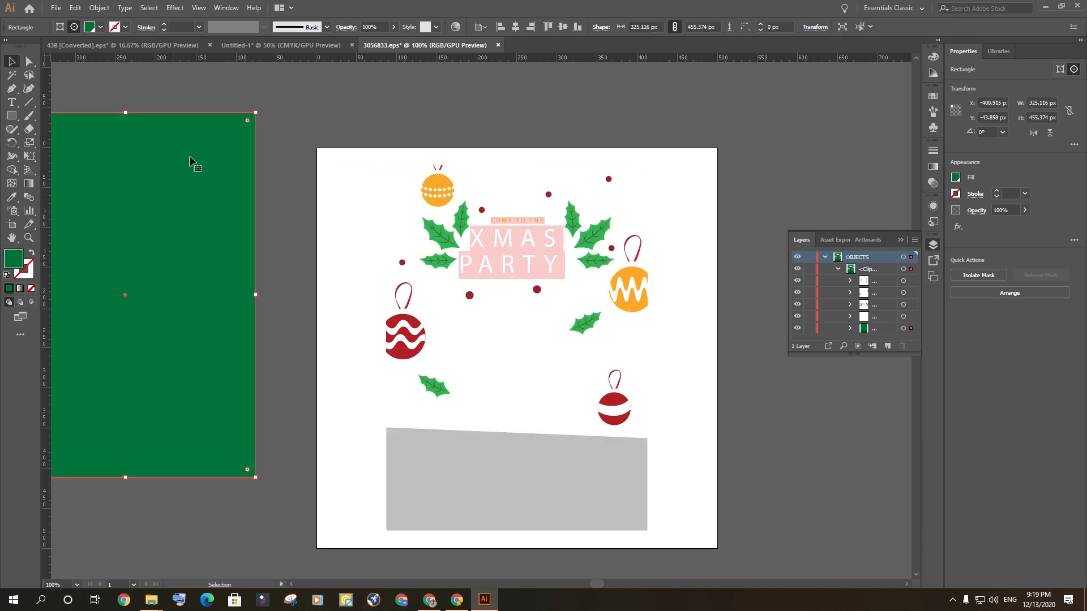
drag(173, 213, 271, 49)
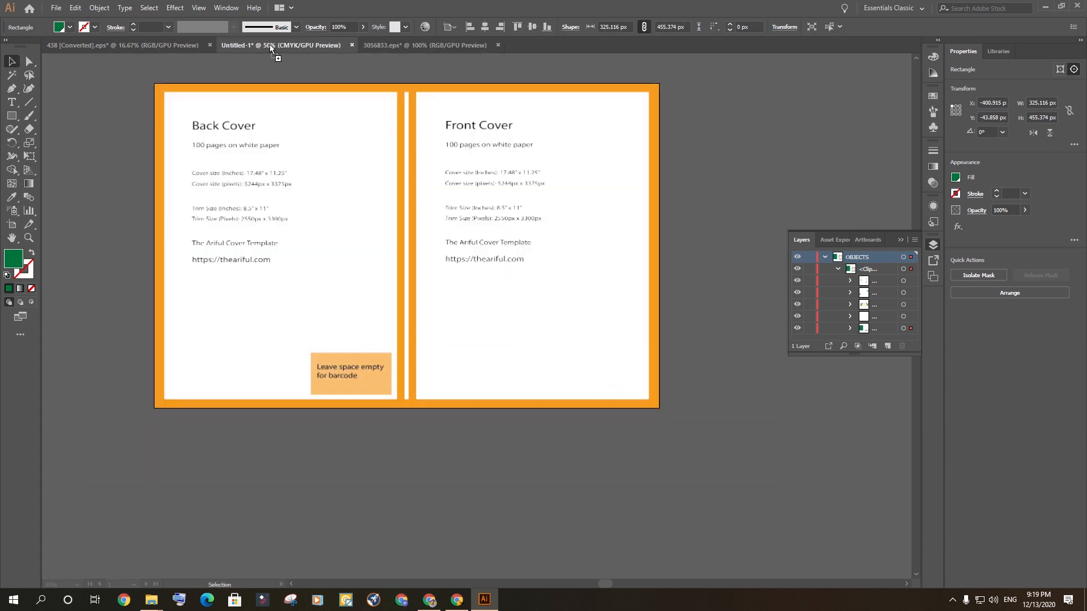
drag(560, 247, 611, 286)
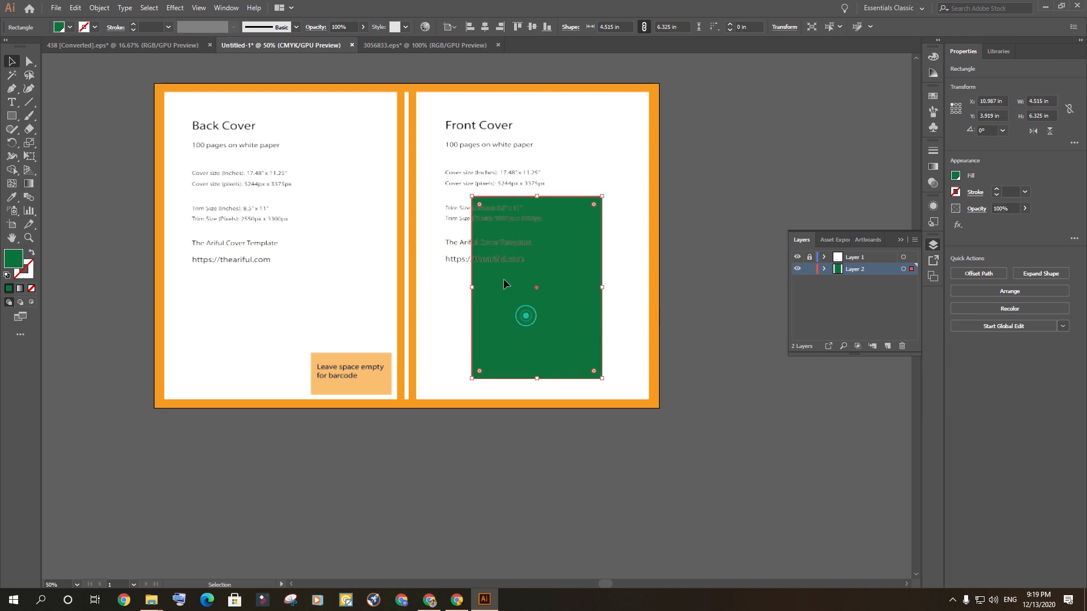
- Stretch the green rectangle to about 20.14 x 12.8 in and position it to cover the whole artboard with overhang on every side
drag(529, 319, 191, 185)
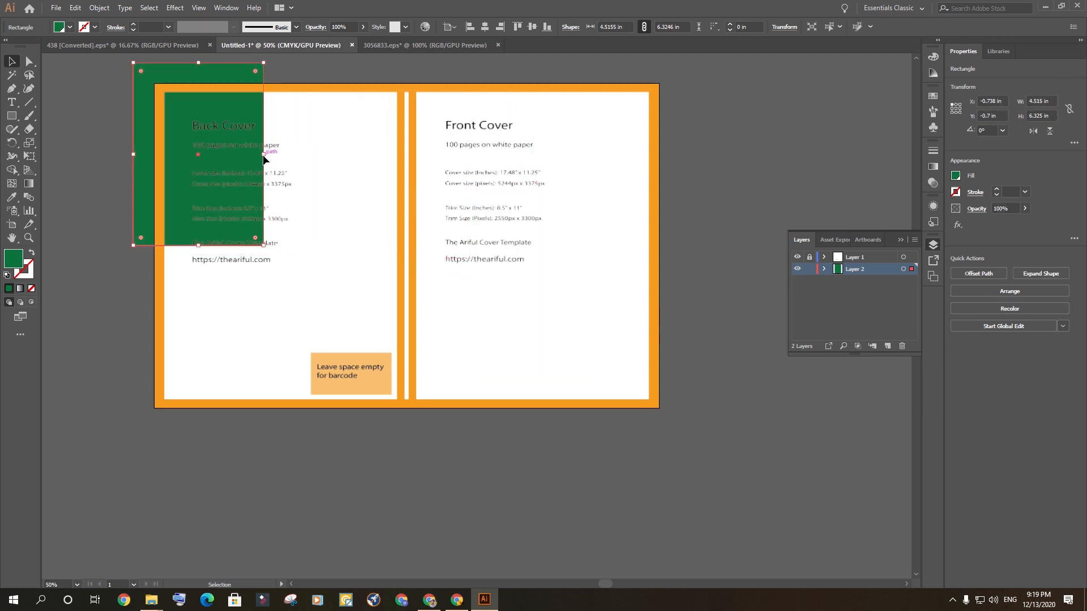
drag(263, 156, 712, 189)
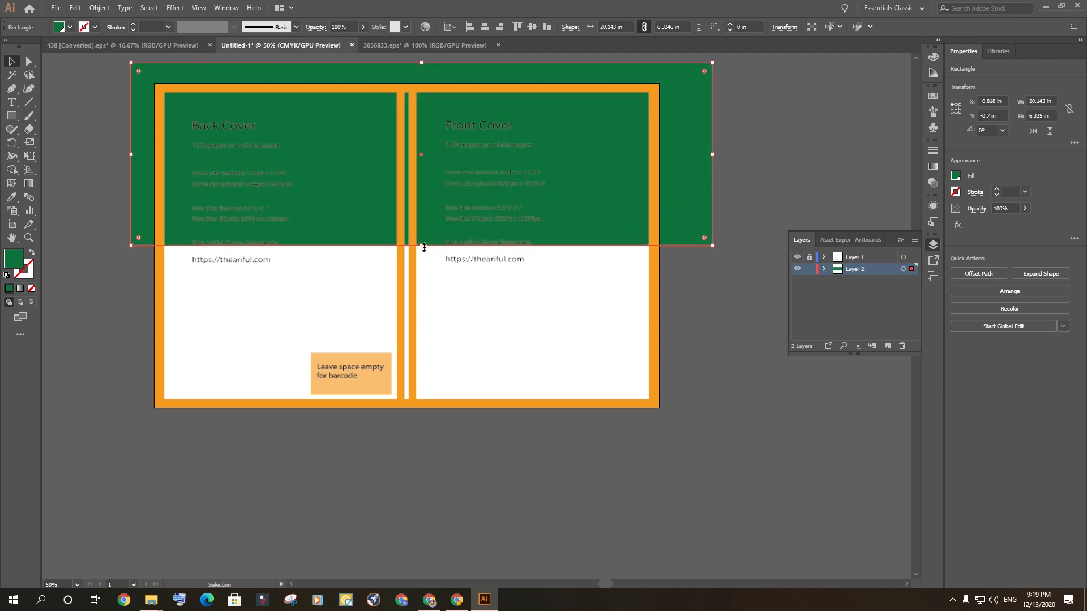
drag(424, 247, 426, 433)
click(586, 498)
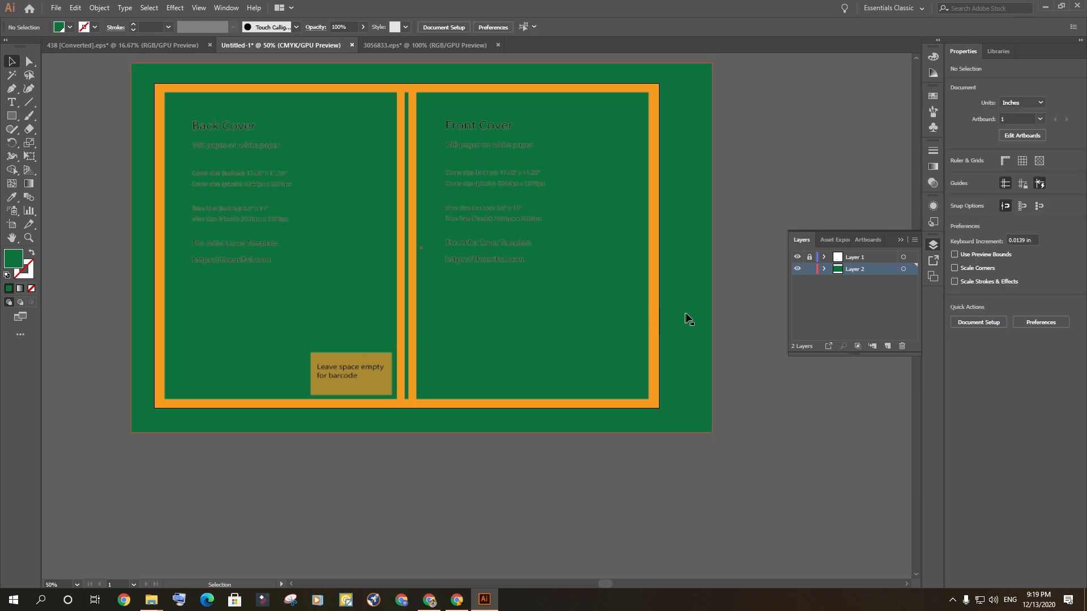
mouse_move(685, 315)
mouse_down()
mouse_move(667, 309)
mouse_move(685, 299)
mouse_up()
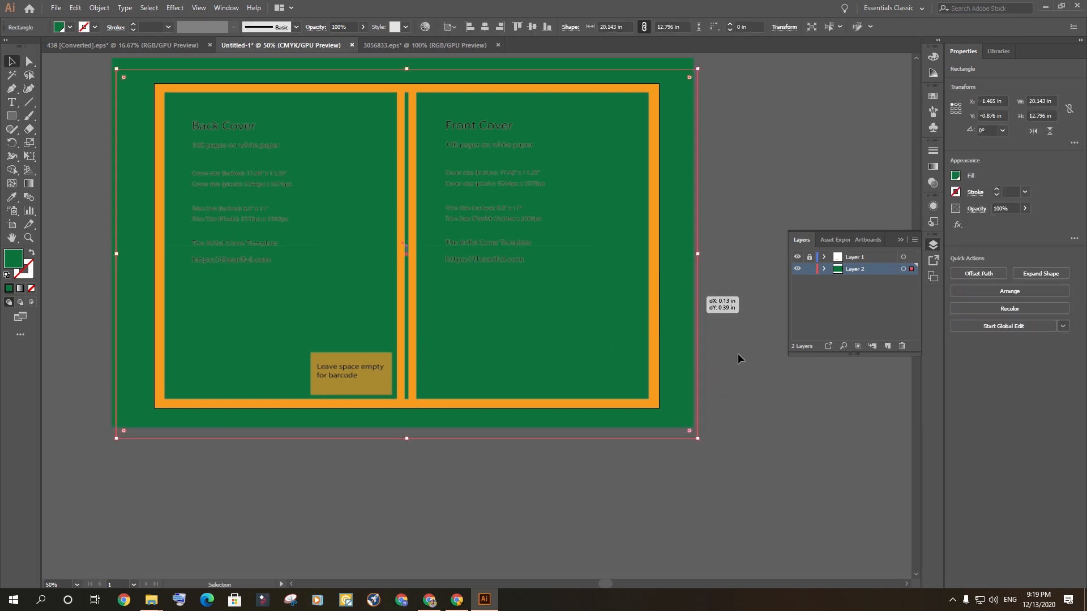
click(771, 423)
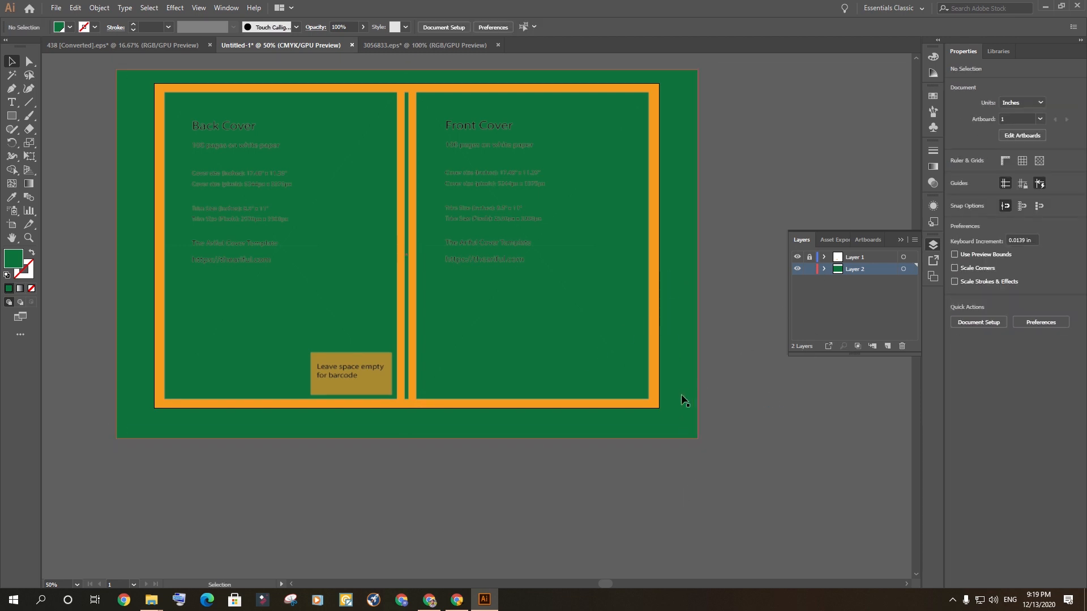
click(171, 44)
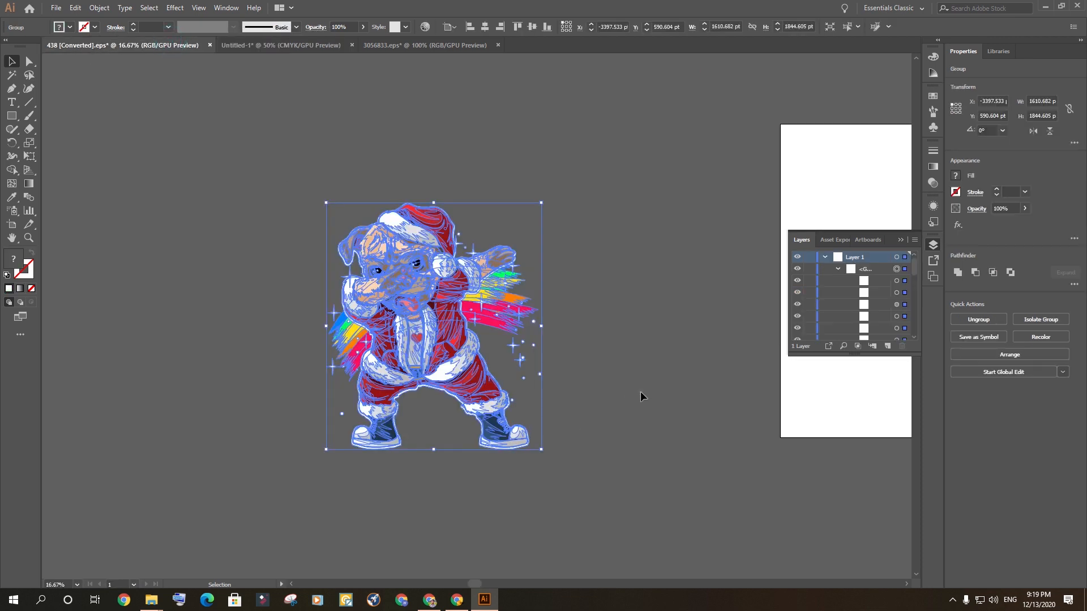
click(640, 392)
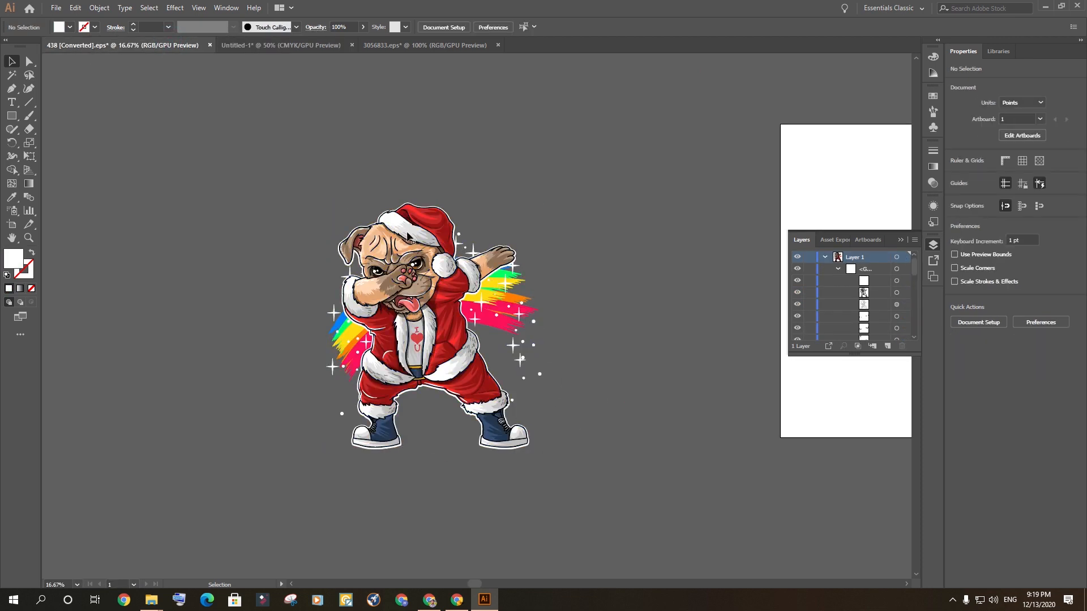
drag(438, 302, 386, 50)
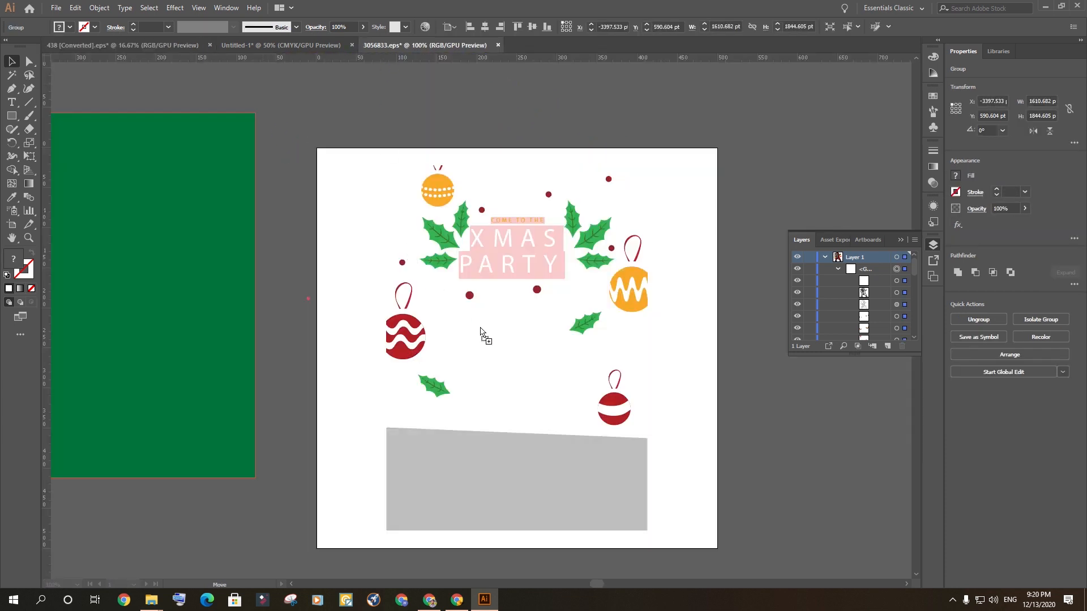
drag(271, 43, 274, 40)
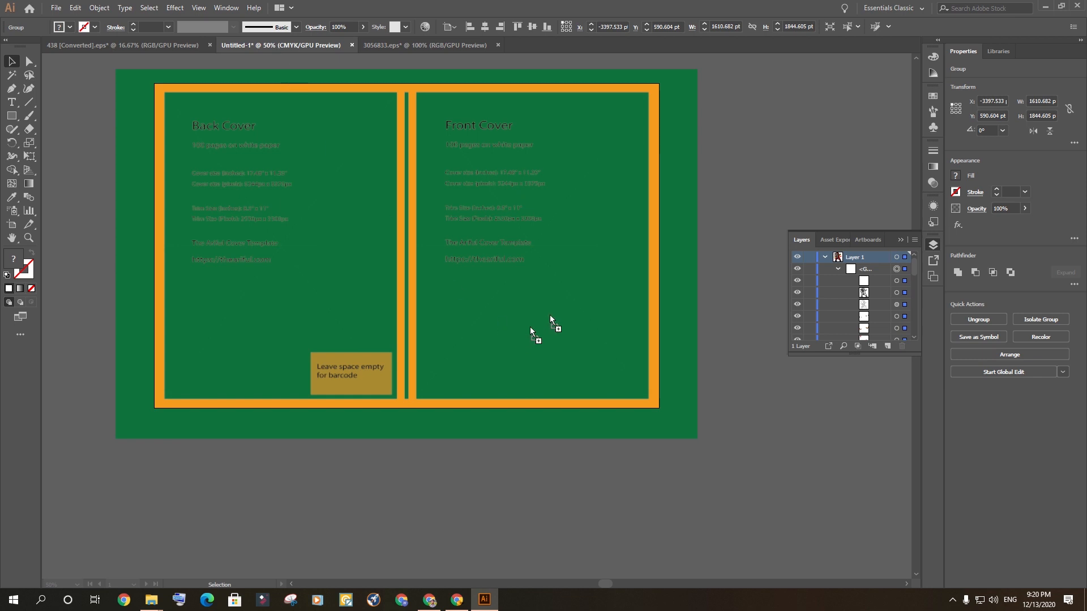
drag(549, 315, 538, 274)
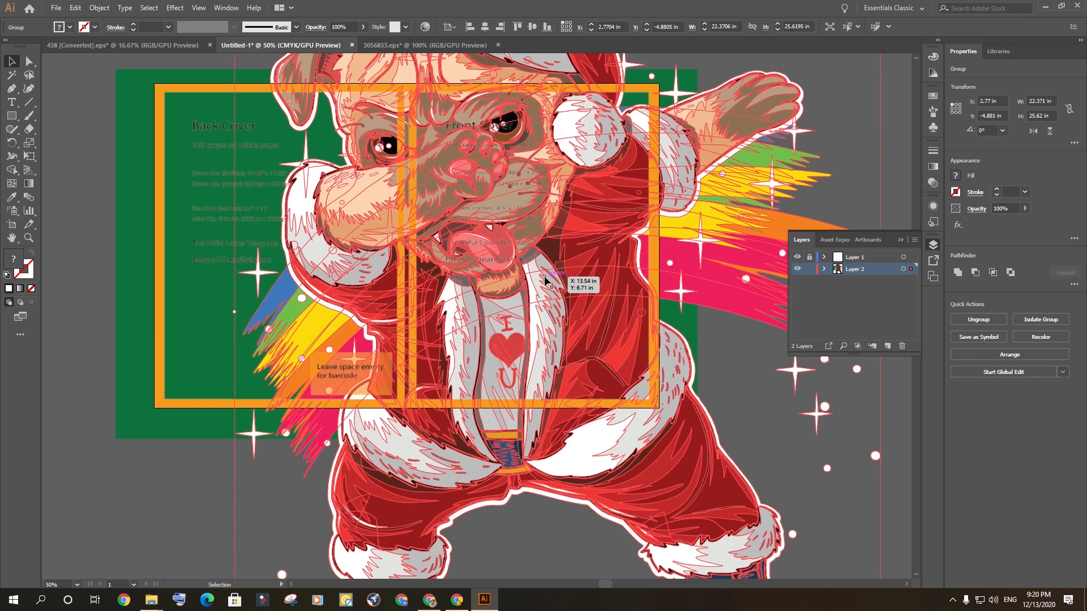
key(Delete)
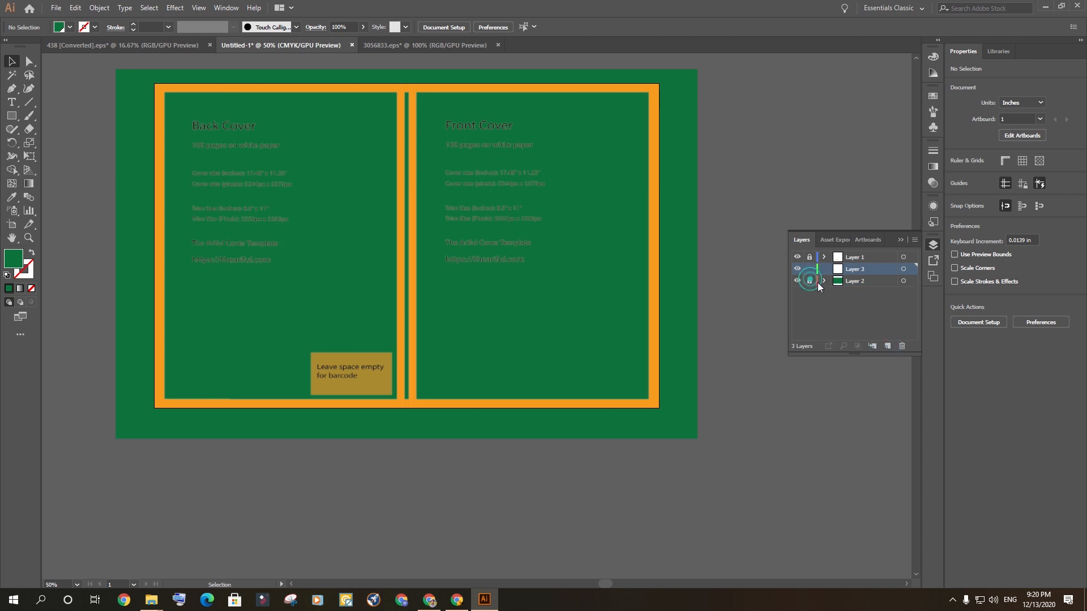
- Copy the dabbing pug from 438 [Converted].eps onto Layer 3 of the cover document and scale it down to about 7.1 x 8.1 in
click(151, 47)
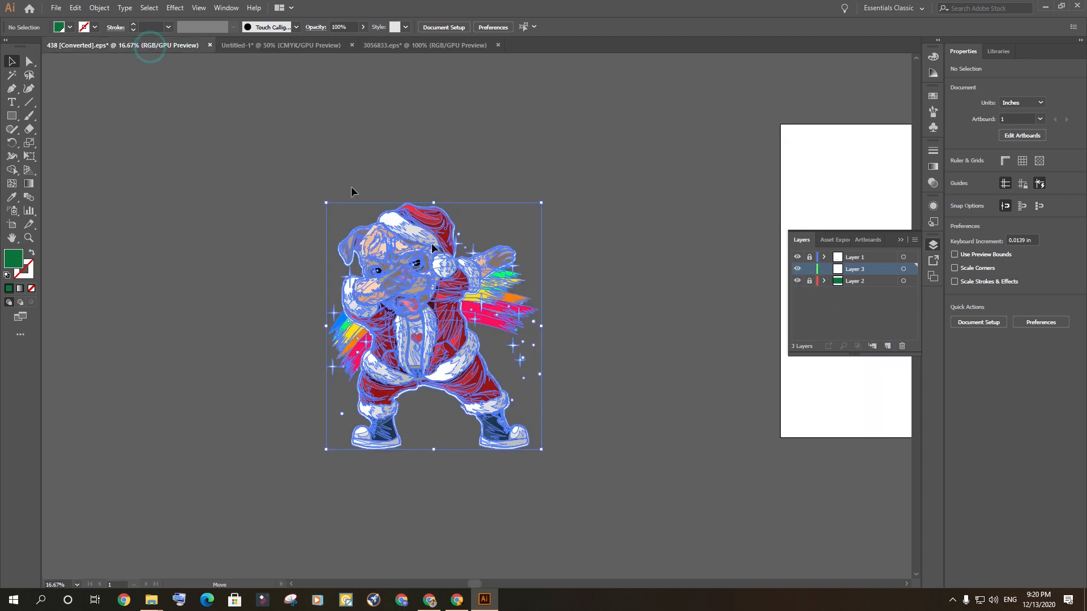
drag(427, 253, 320, 45)
drag(487, 265, 488, 264)
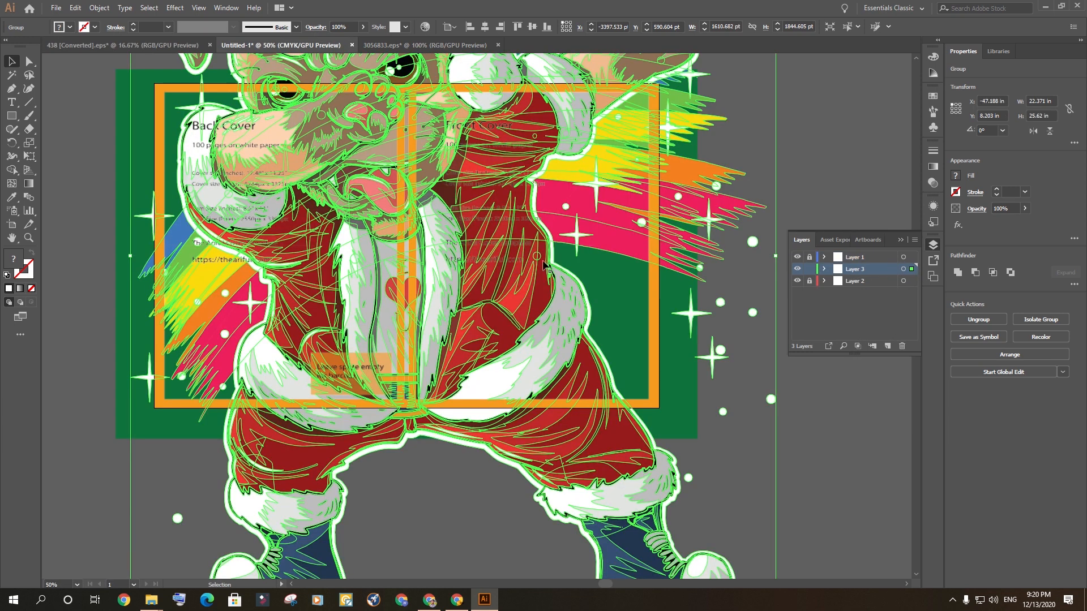
scroll(654, 294, down, 3)
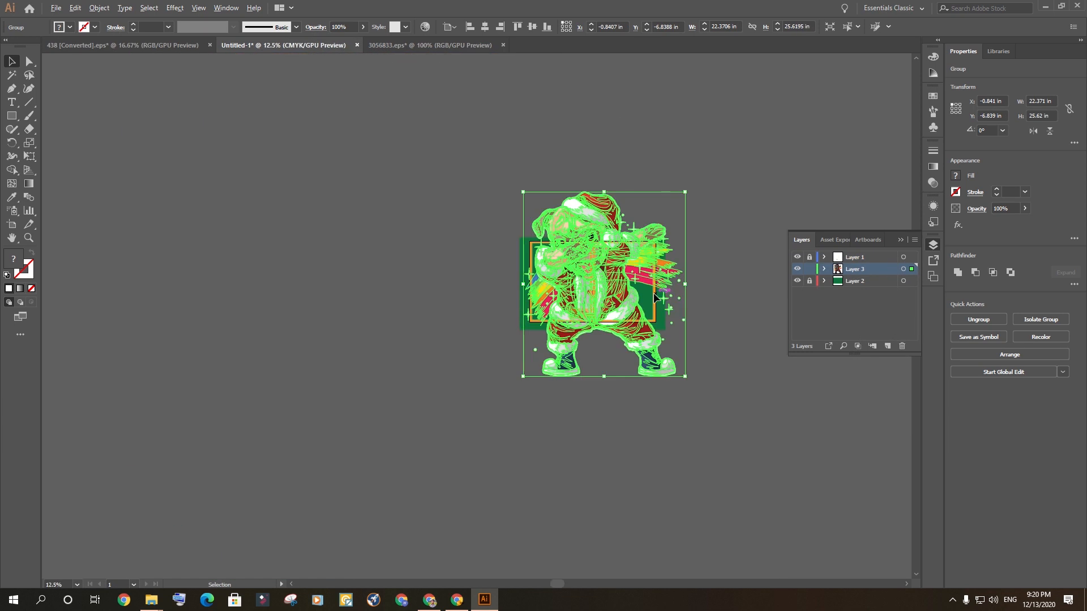
drag(695, 157, 612, 342)
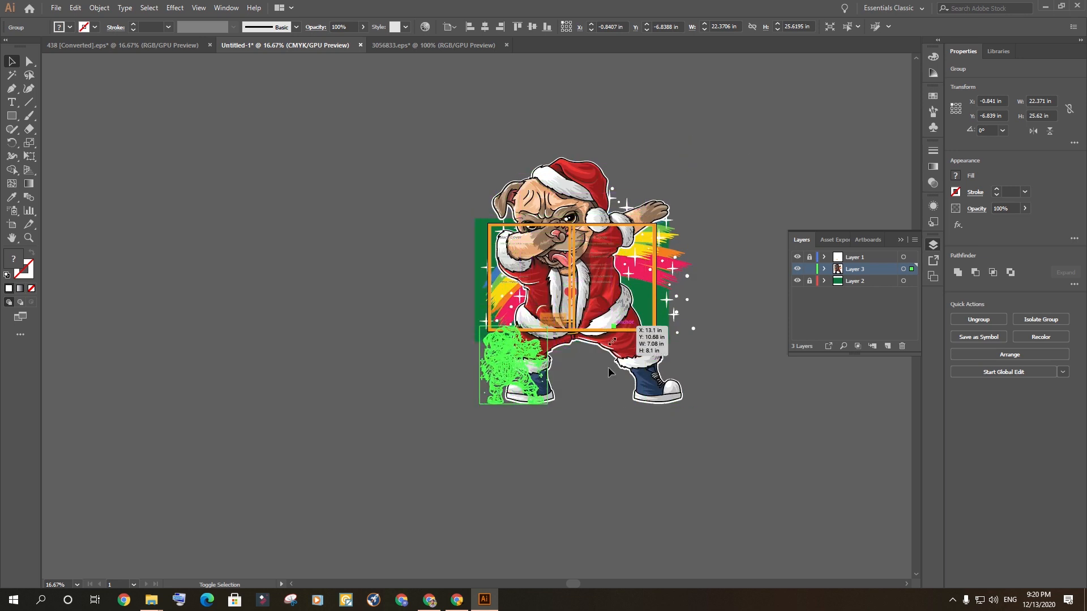
click(612, 440)
scroll(533, 378, up, 3)
scroll(533, 379, down, 1)
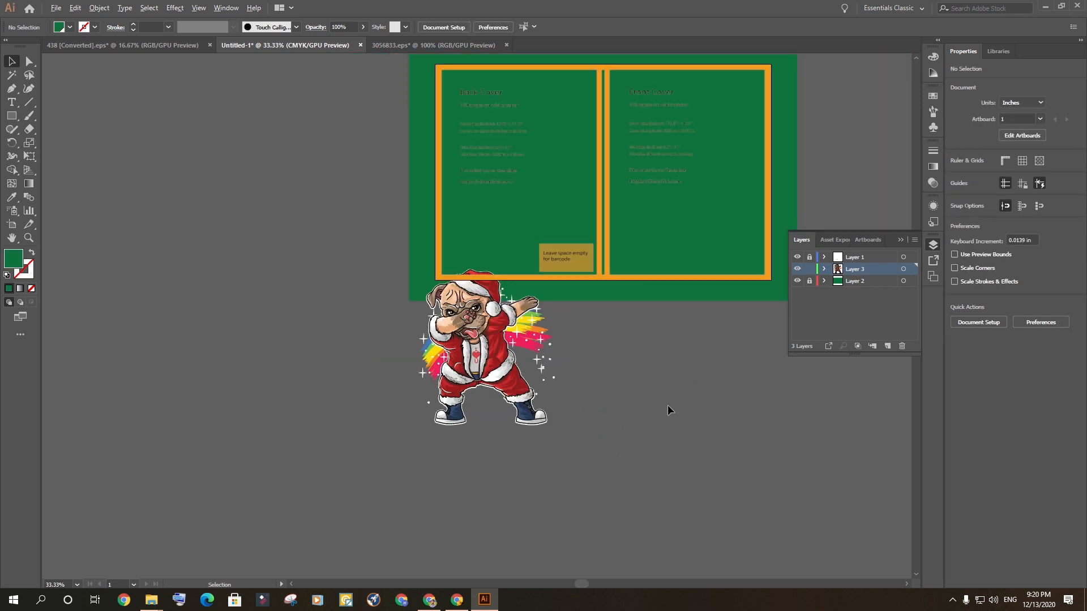
- Move the dabbing pug from below the artboard onto the front cover area
key(space)
drag(719, 411, 547, 458)
drag(311, 388, 626, 315)
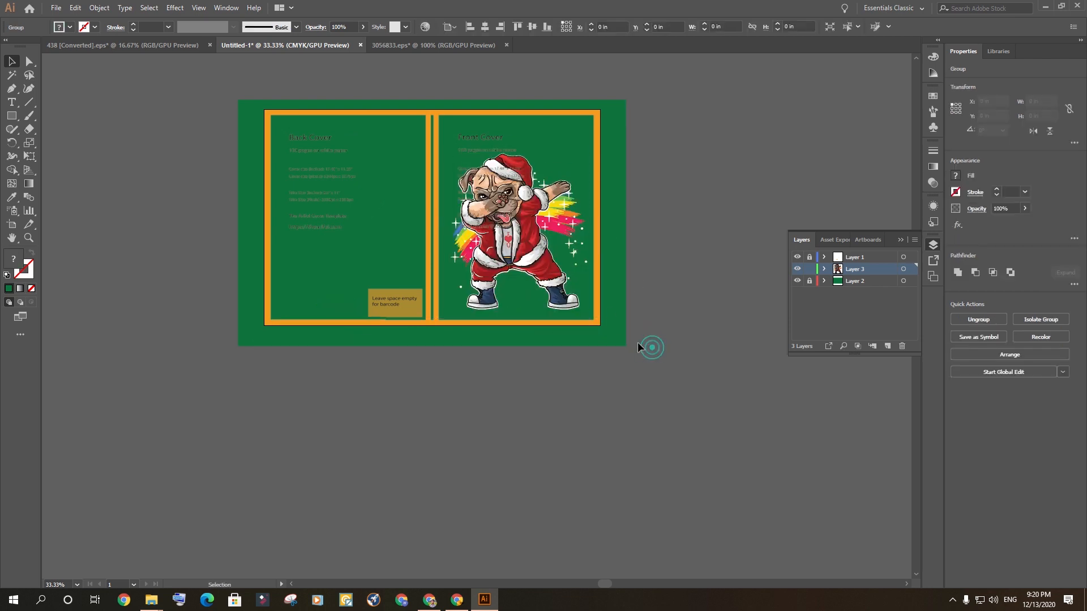
click(585, 203)
- Scale the pug down to about 6.06 x 6.94 in and move it to the lower part of the front cover
scroll(585, 199, up, 1)
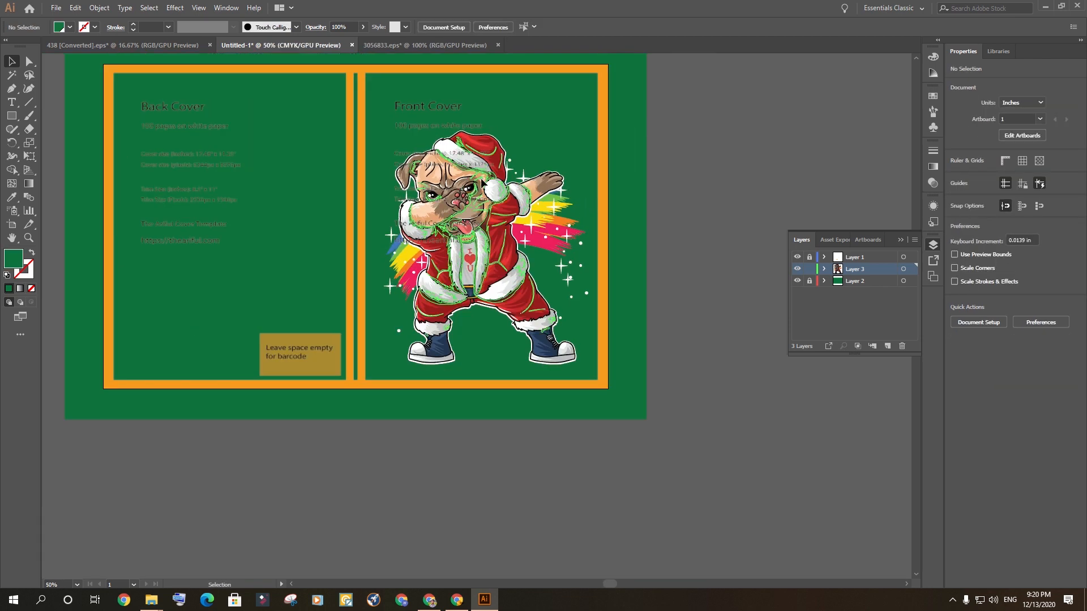
click(483, 179)
drag(589, 133, 559, 164)
drag(493, 301, 507, 306)
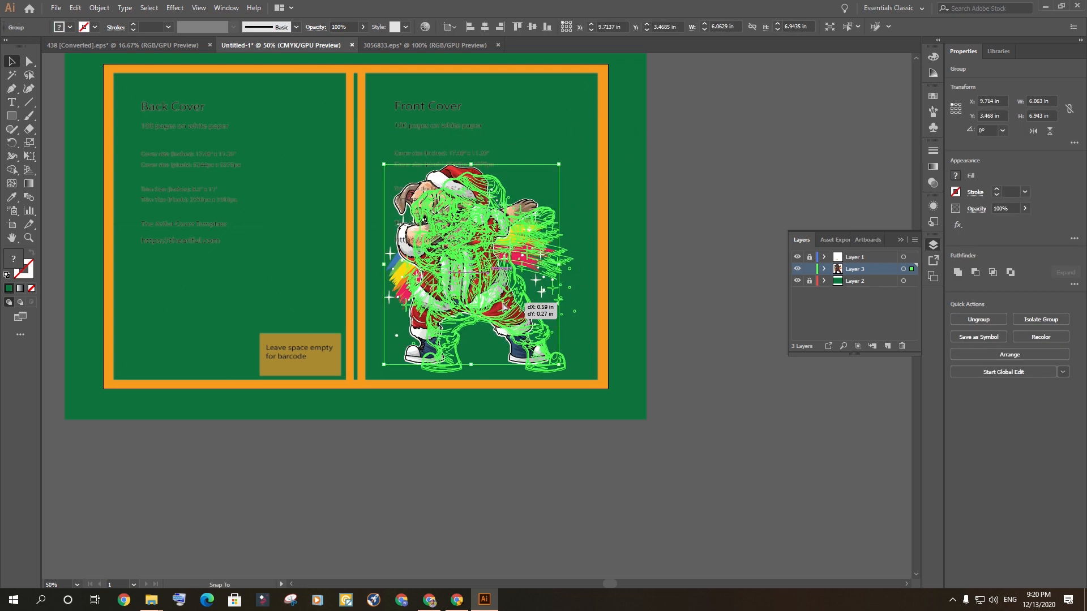
click(732, 462)
- Enlarge the pug to about 6.66 x 7.63 in and position it just above the front cover's lower border
click(499, 304)
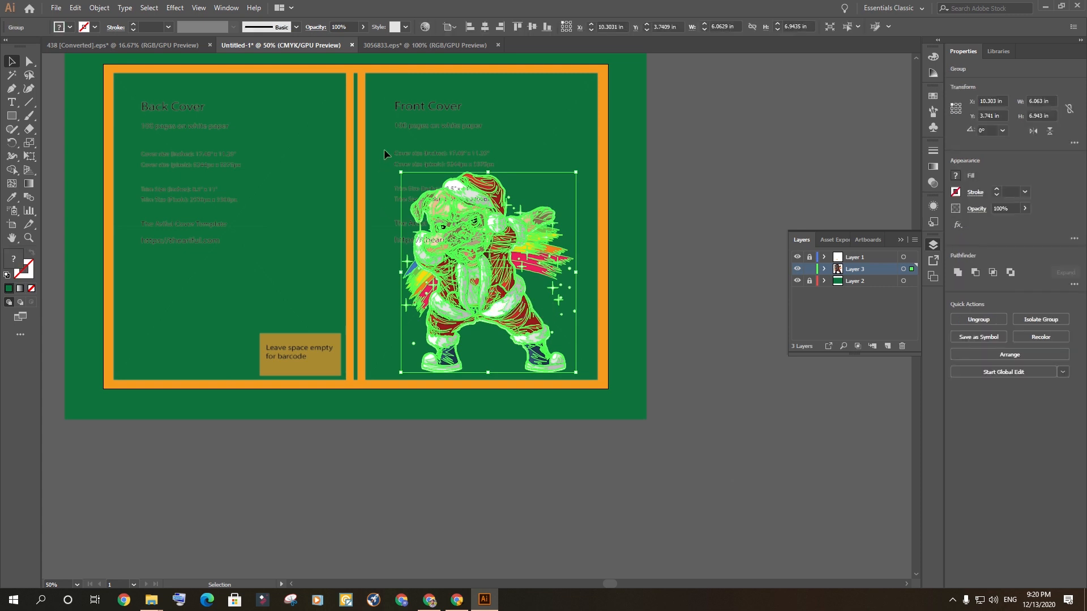
drag(401, 172, 384, 152)
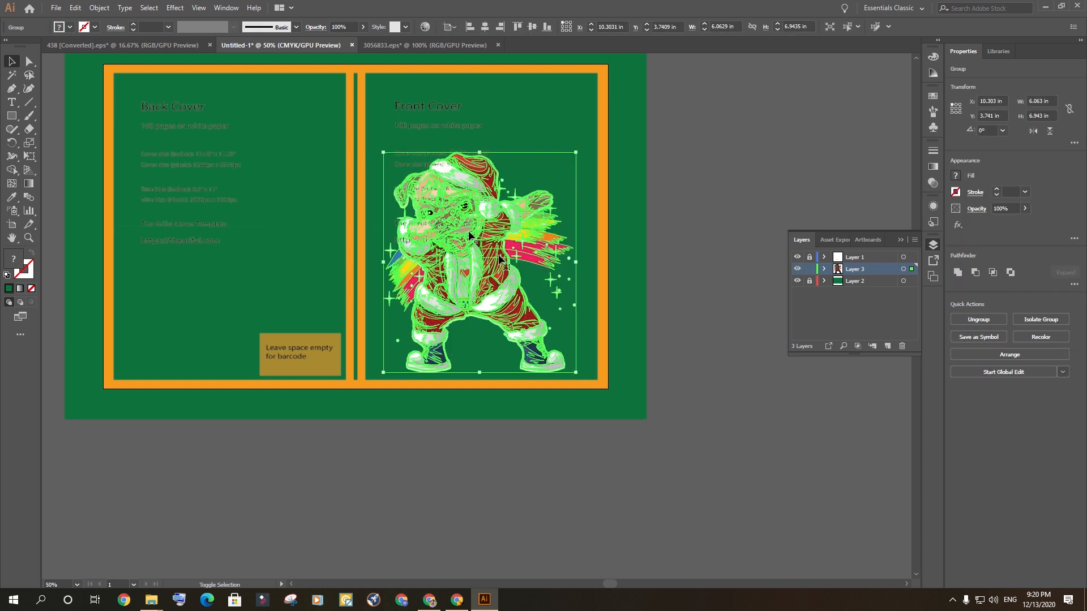
drag(494, 300, 486, 253)
click(793, 431)
click(711, 436)
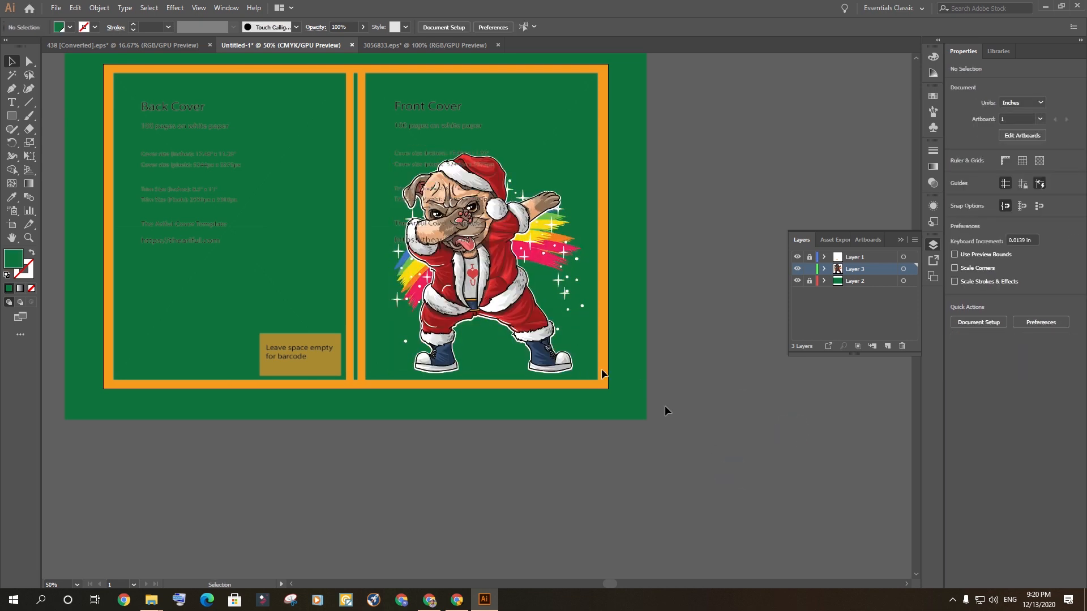
click(469, 244)
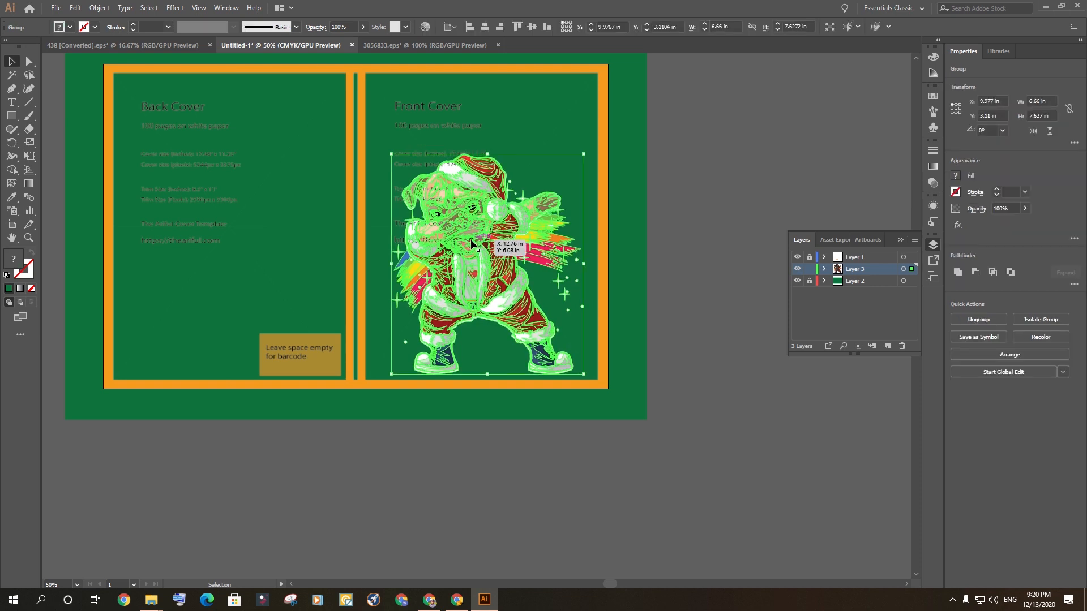
click(729, 449)
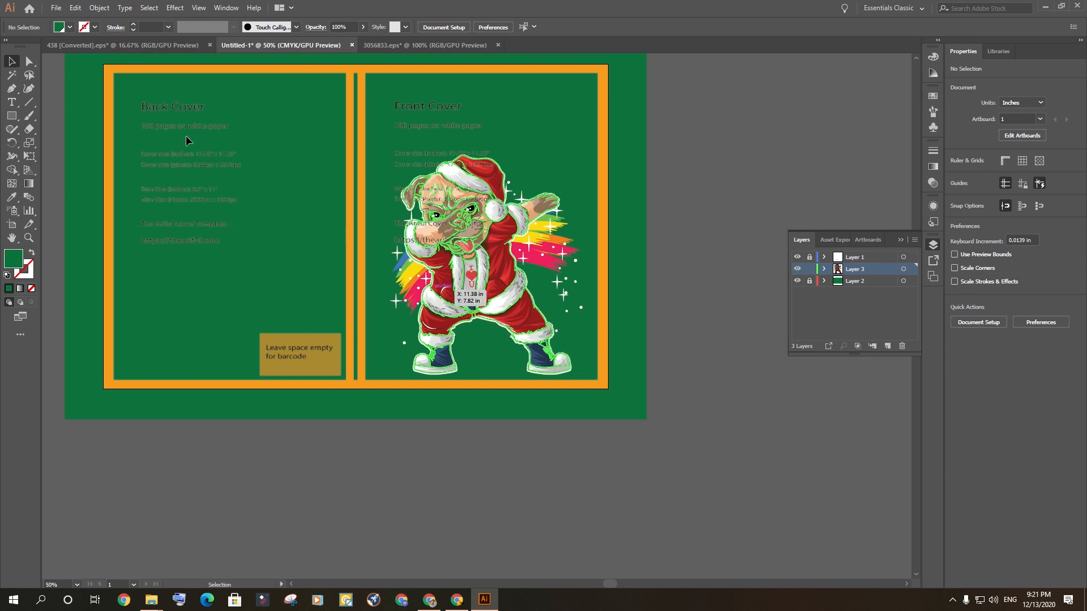
- Ungroup the Xmas party flyer artwork in 3056833.eps
click(127, 46)
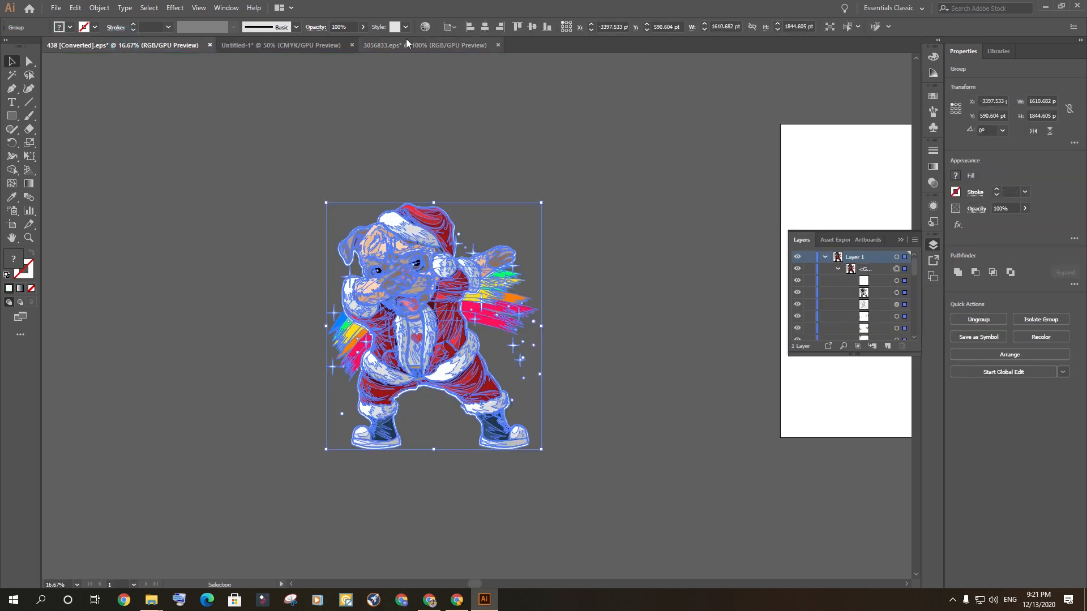
click(403, 45)
click(790, 409)
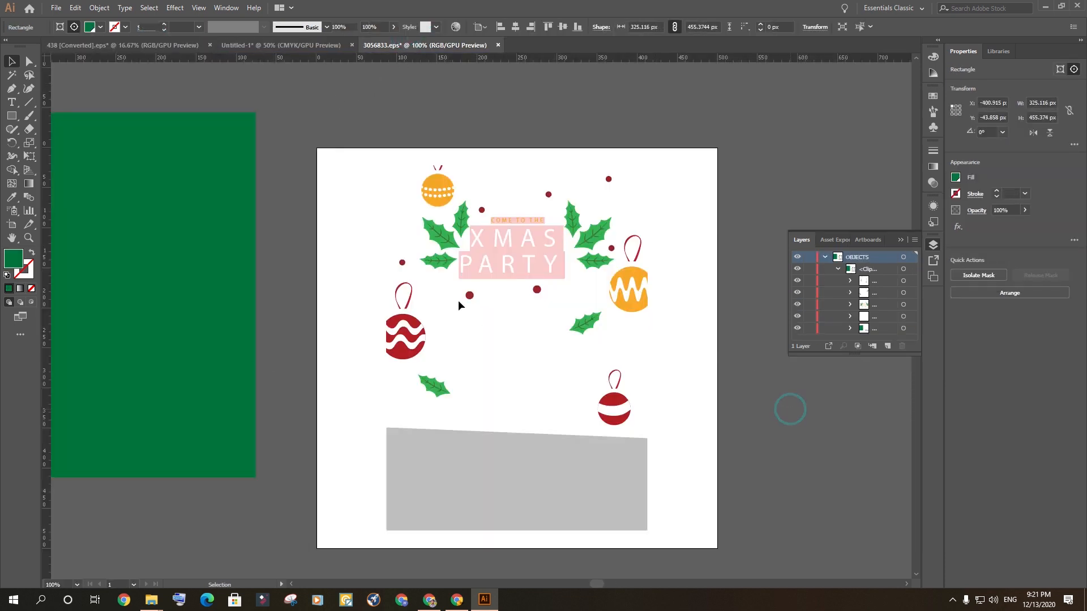
click(558, 246)
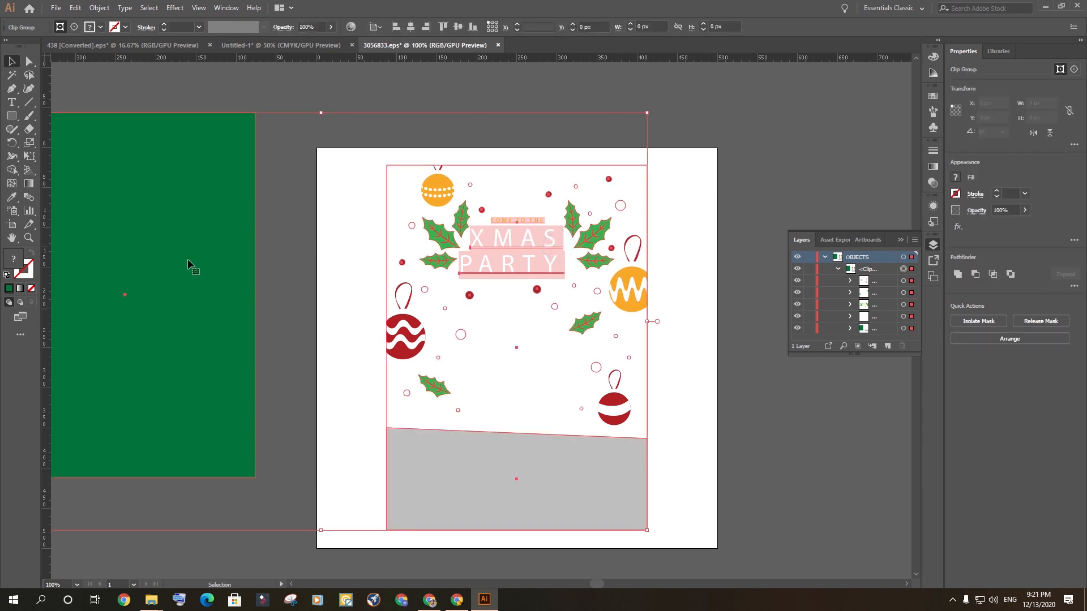
click(98, 11)
click(135, 63)
drag(250, 220, 265, 222)
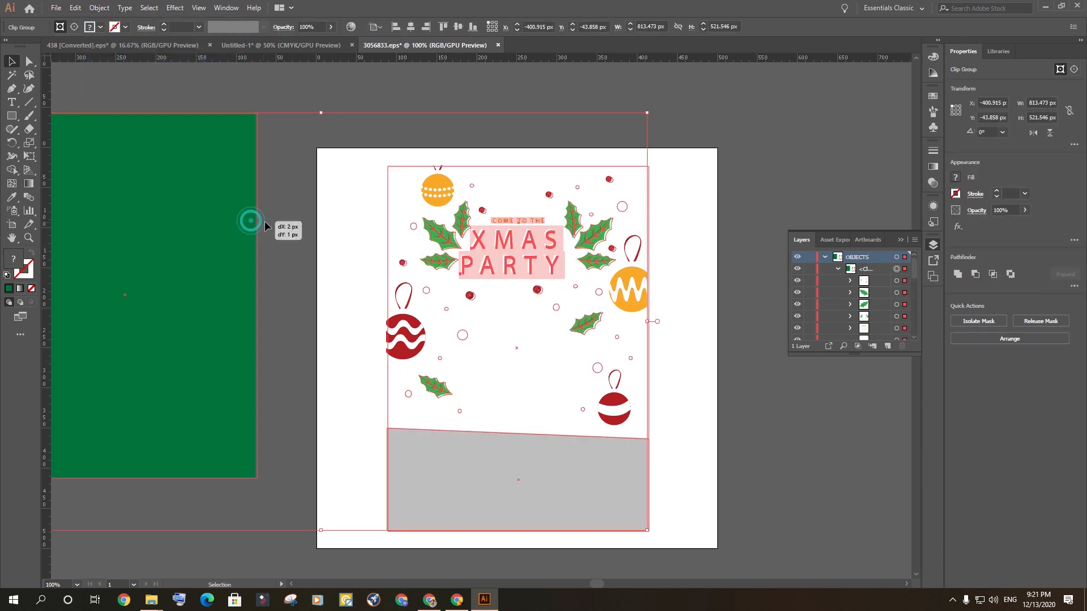
click(292, 225)
click(221, 199)
key(Delete)
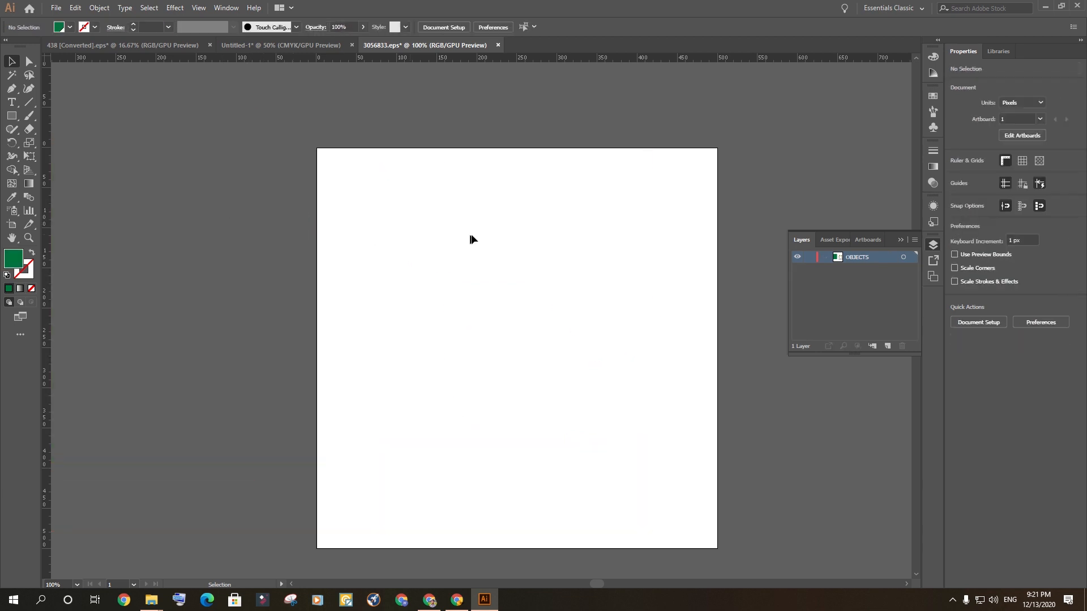
key(ctrl+z)
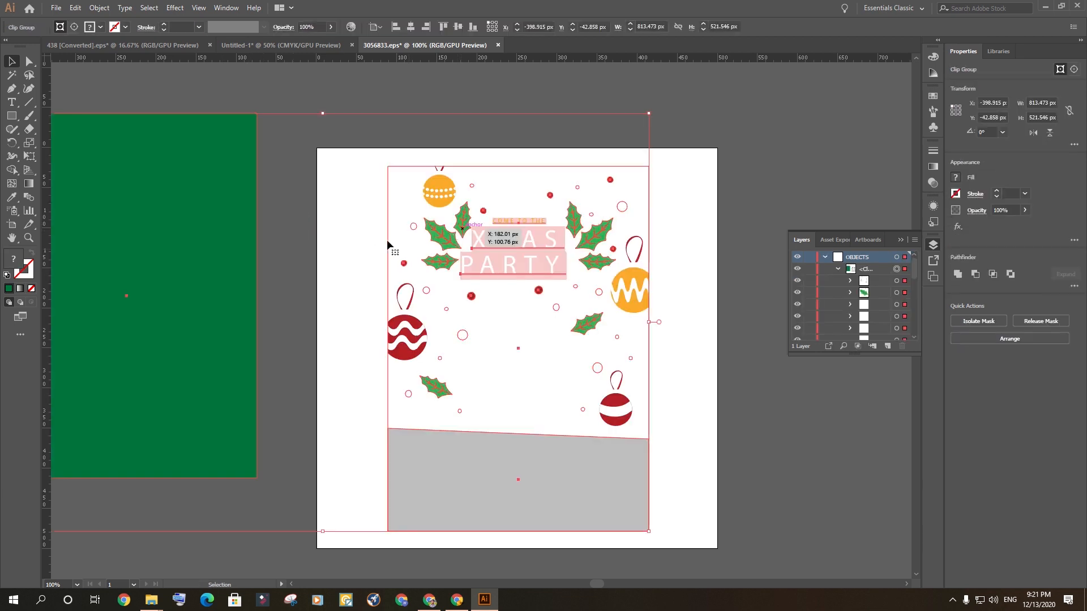
click(371, 95)
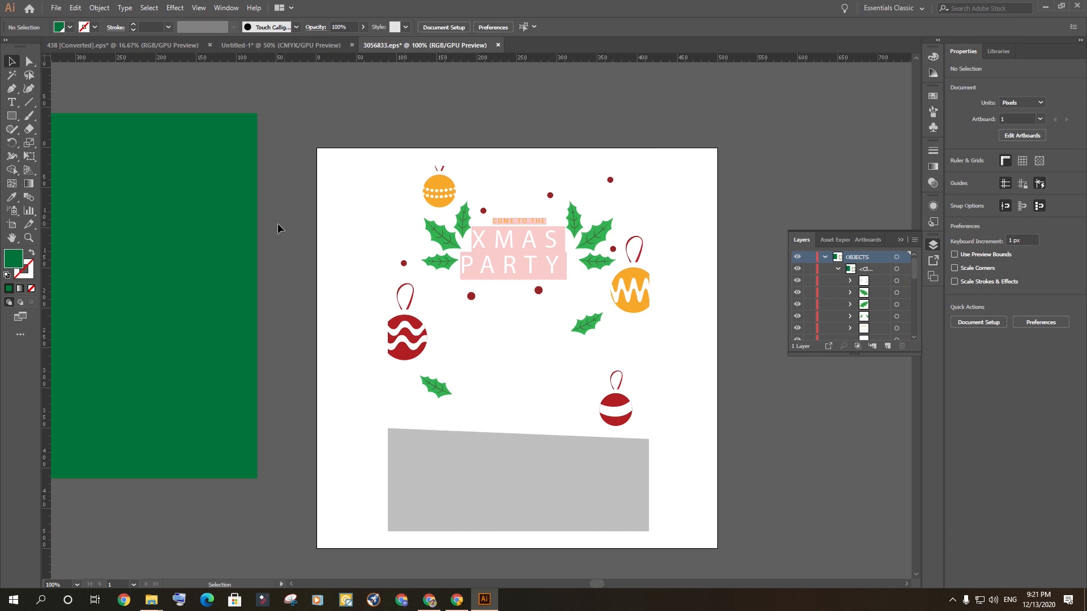
- Delete only the green background rectangle from the flyer artwork, keeping its ornaments and text
key(a)
click(164, 253)
key(Delete)
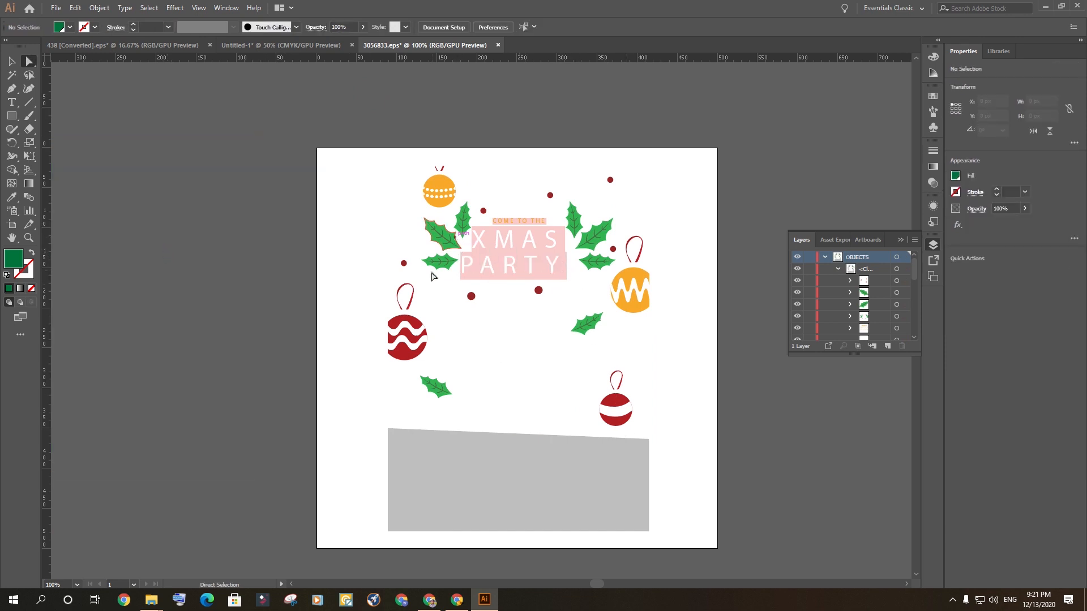
click(784, 447)
key(v)
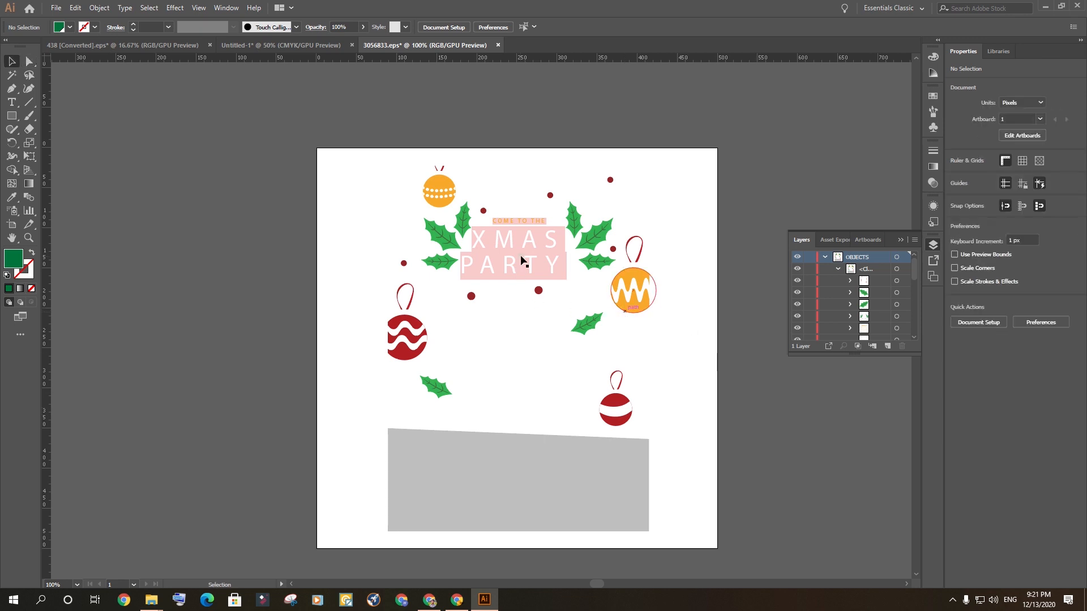
- Move the remaining flyer artwork off the artboard onto the empty canvas beside it
click(521, 259)
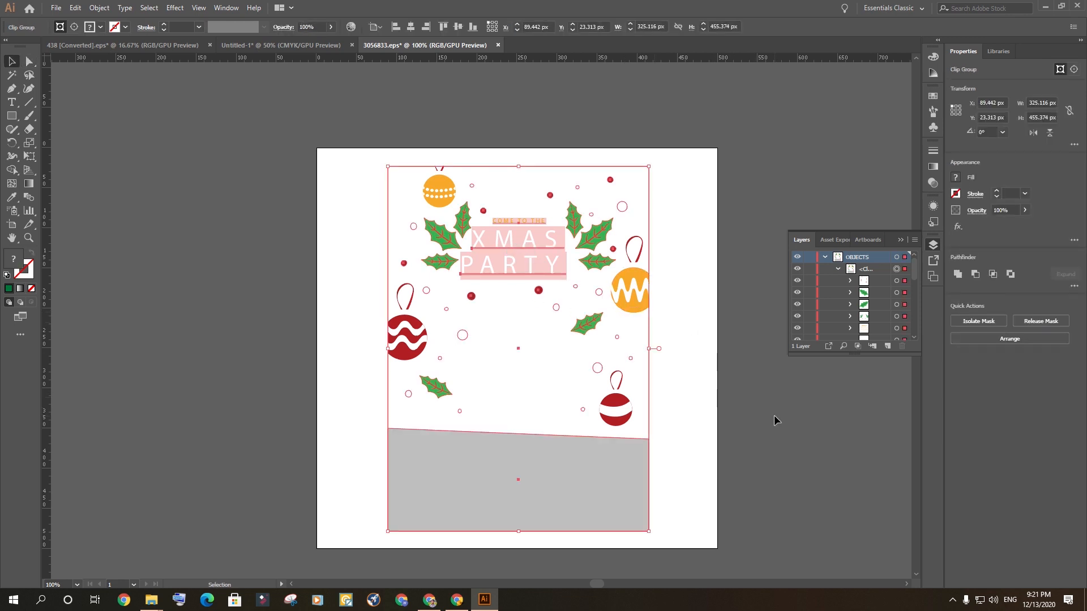
drag(534, 453, 133, 405)
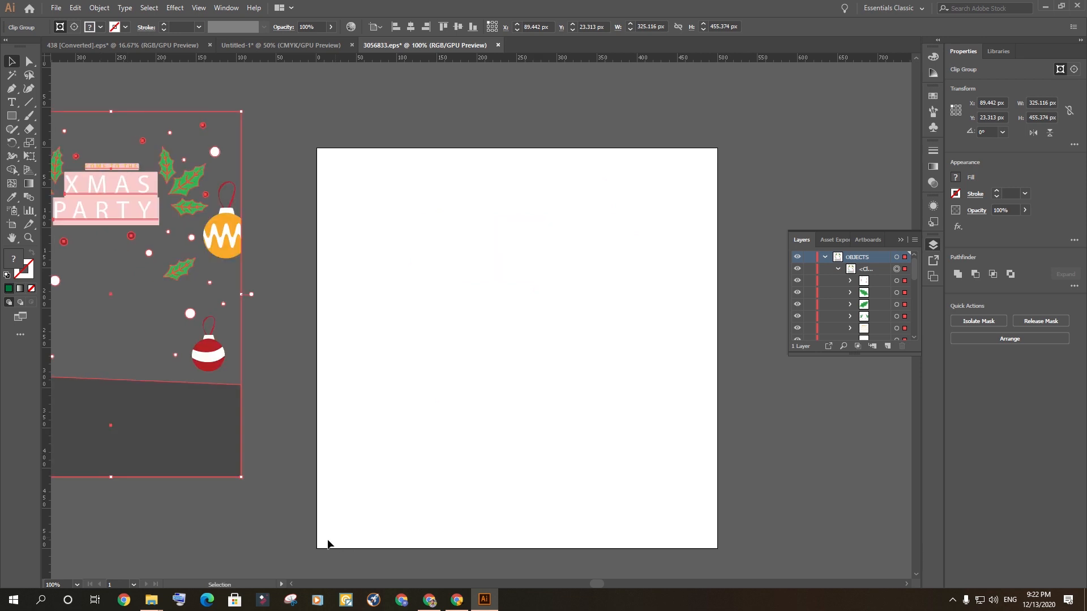
click(315, 498)
key(space)
drag(309, 292, 633, 317)
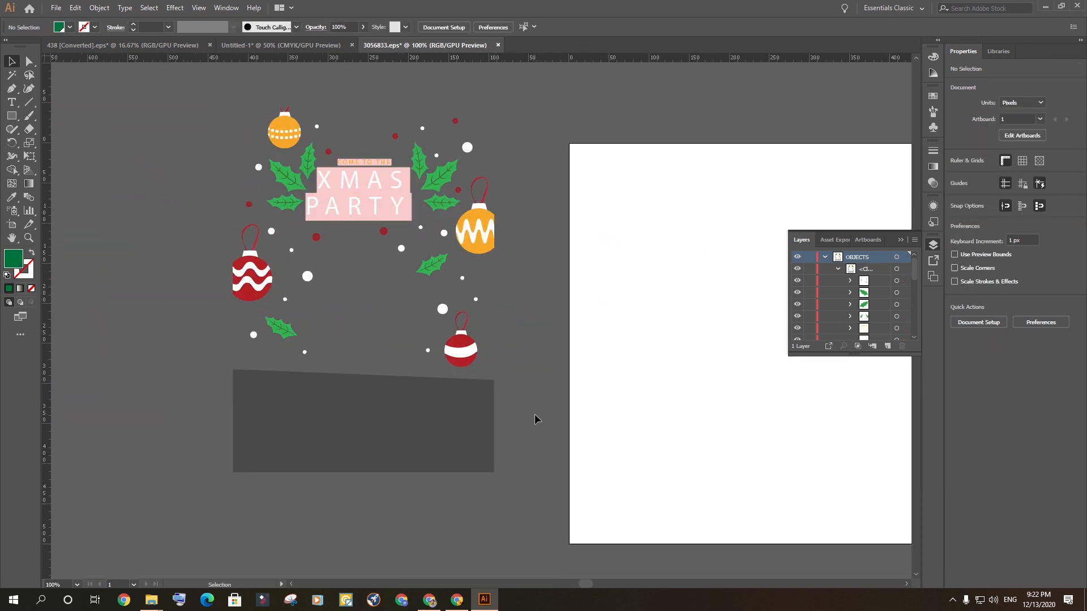
click(370, 218)
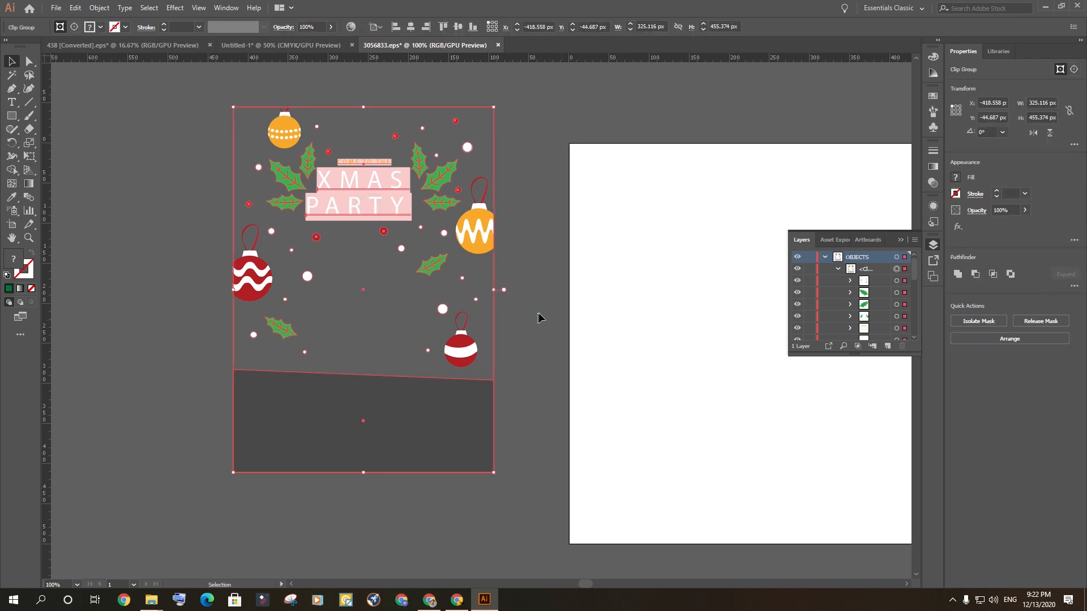
click(485, 482)
- Delete the grey slanted panel below the ornaments in the flyer artwork
key(a)
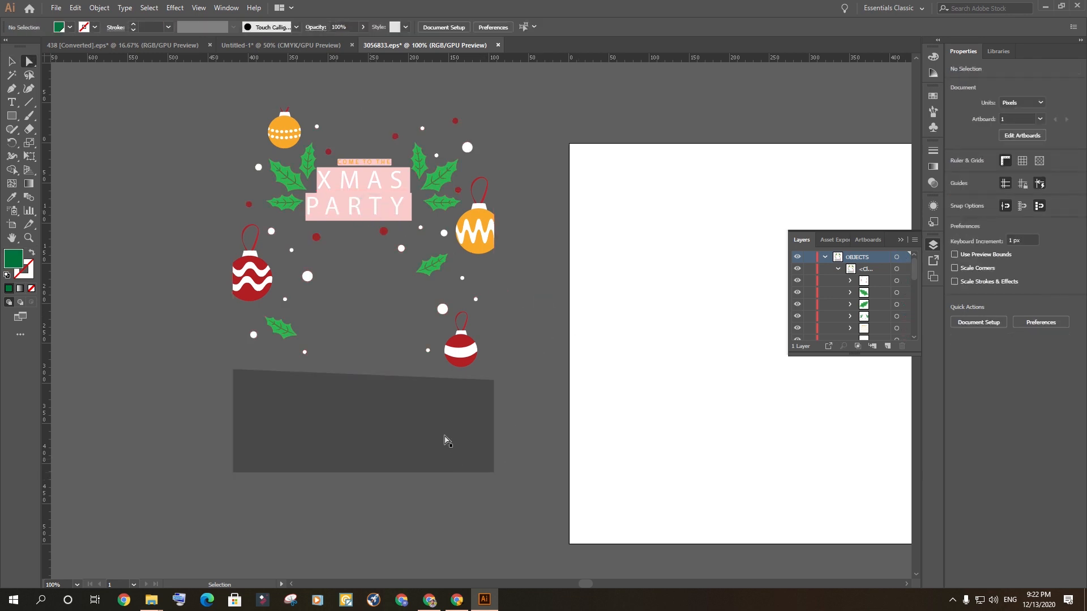
click(444, 436)
key(Delete)
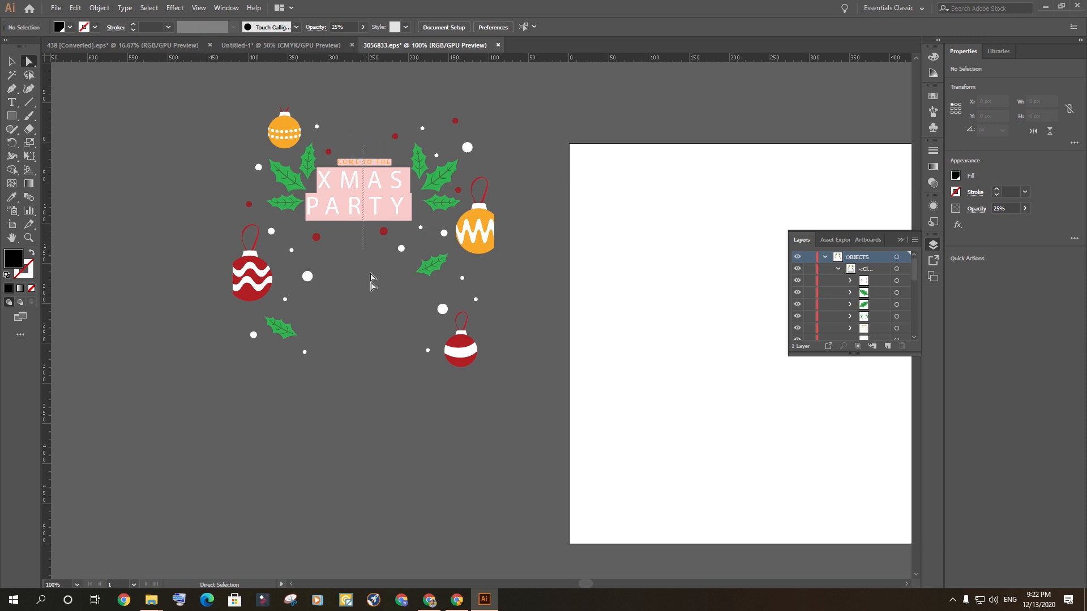
click(363, 331)
key(Delete)
click(362, 332)
click(557, 309)
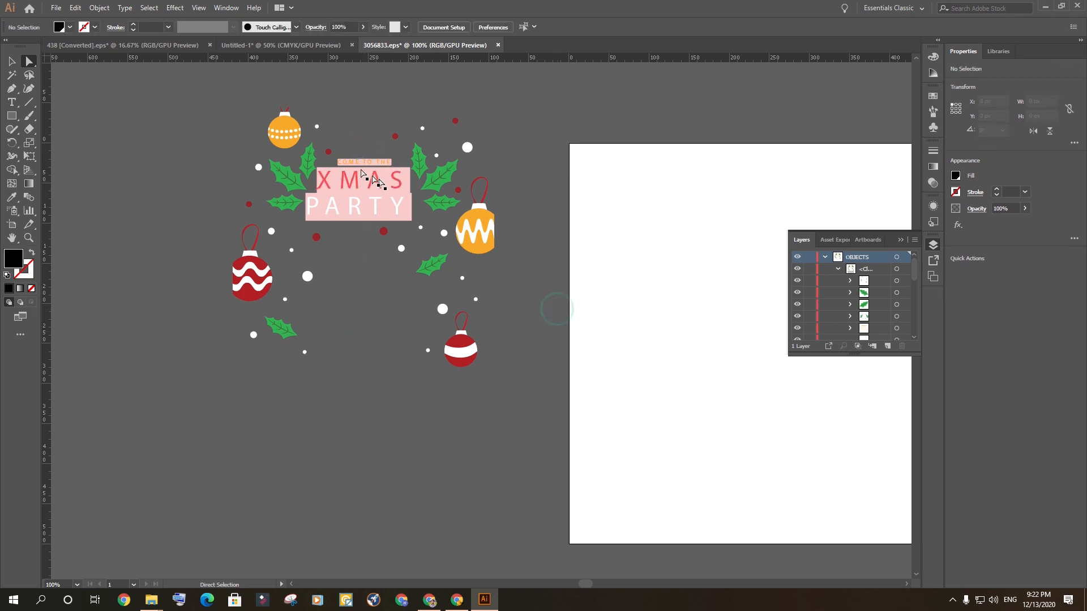
- Delete the COME TO THE, XMAS and PARTY text objects from the flyer, including the orange copies behind the white lettering
click(364, 162)
key(Delete)
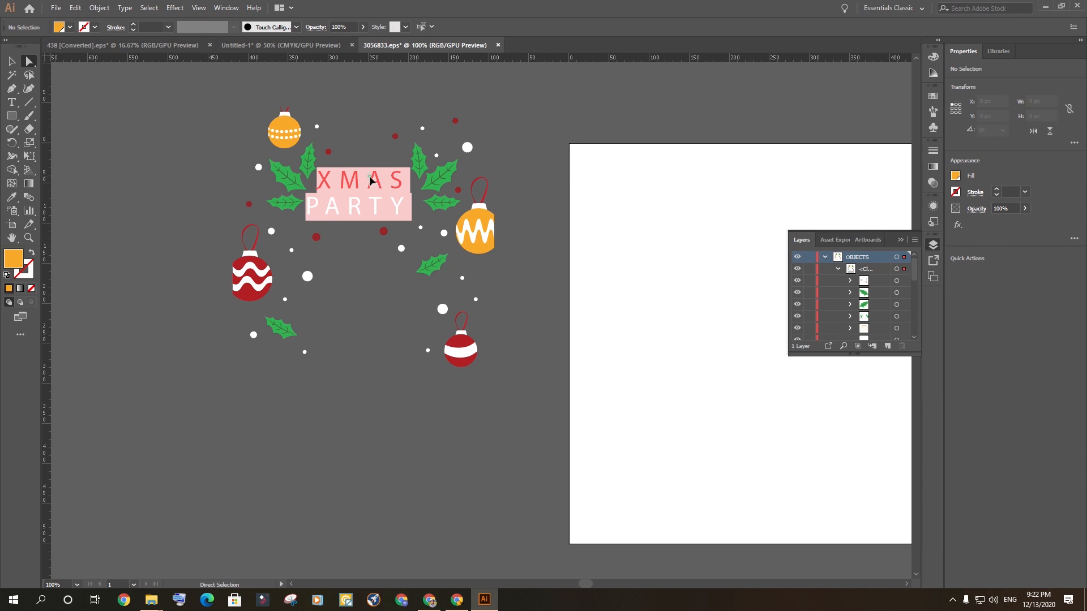
click(369, 180)
key(Delete)
click(369, 203)
key(Delete)
click(369, 207)
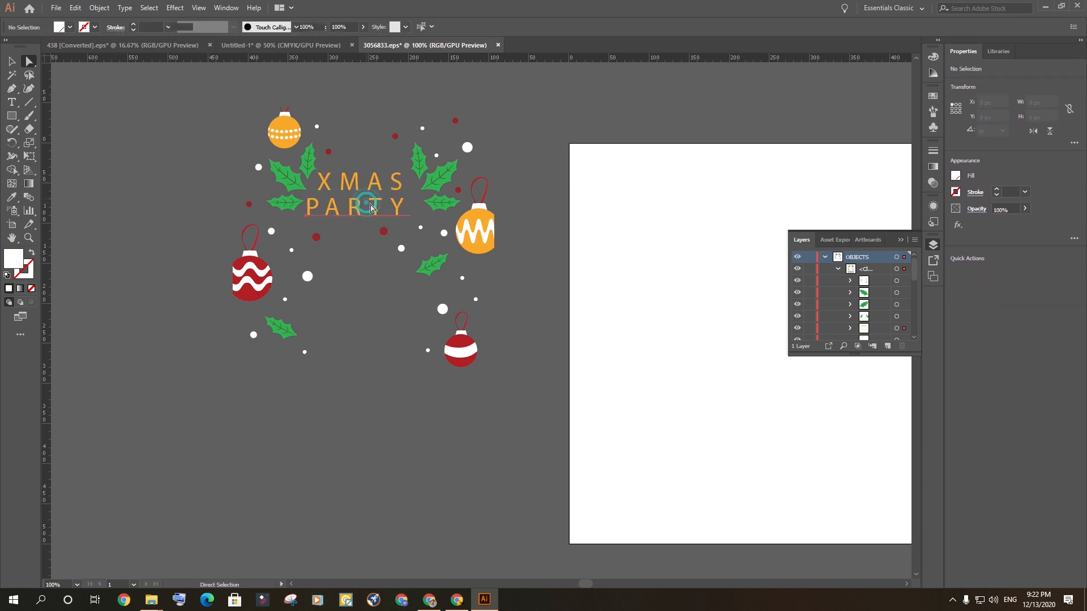
key(Delete)
click(364, 177)
key(Delete)
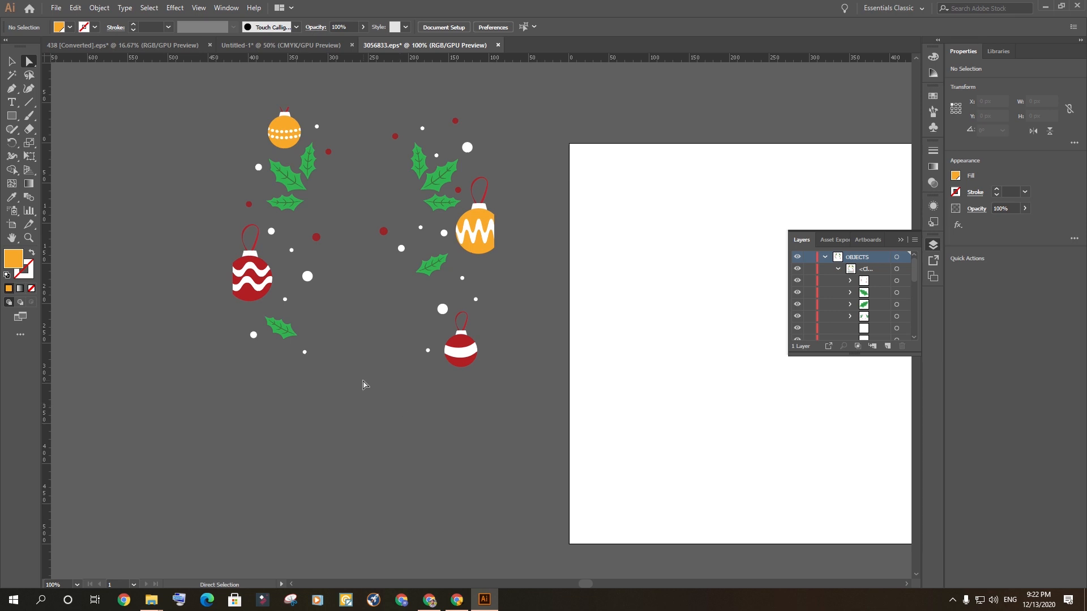
key(v)
click(283, 143)
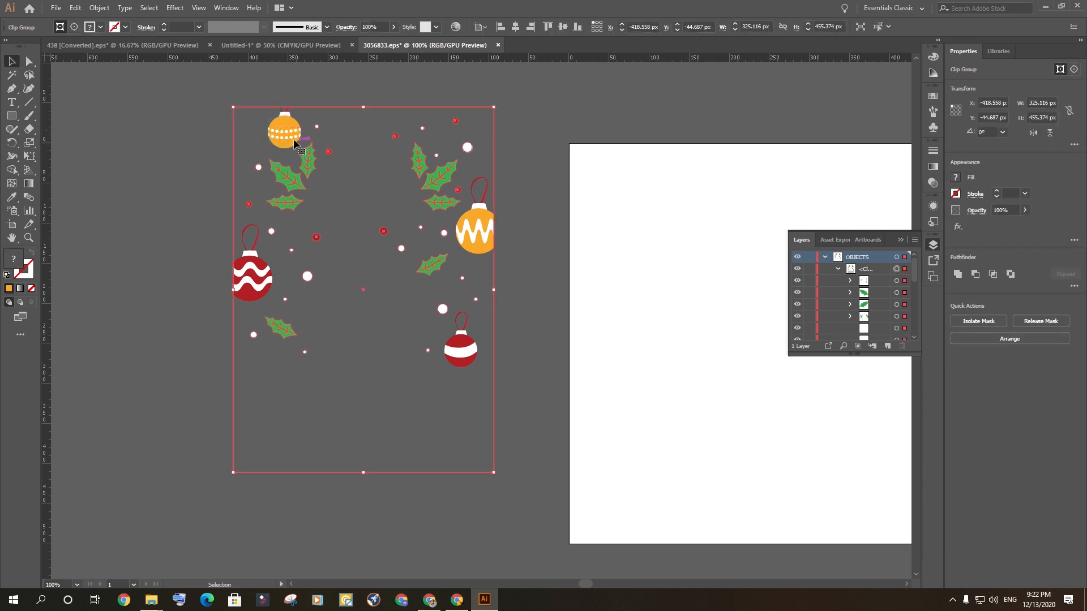
drag(287, 136, 420, 162)
drag(596, 378, 300, 49)
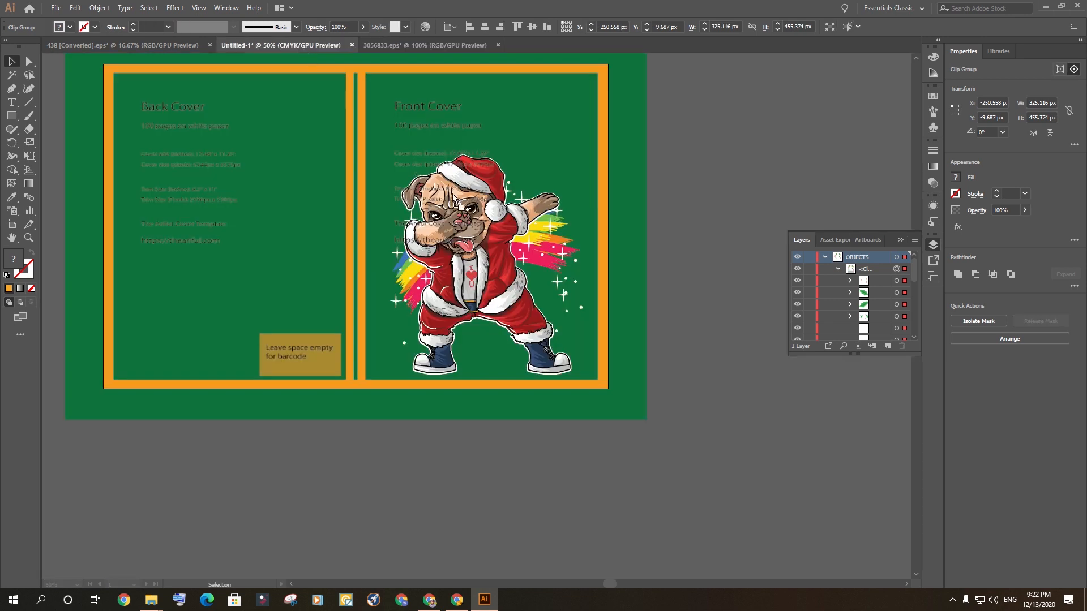
drag(516, 264, 516, 262)
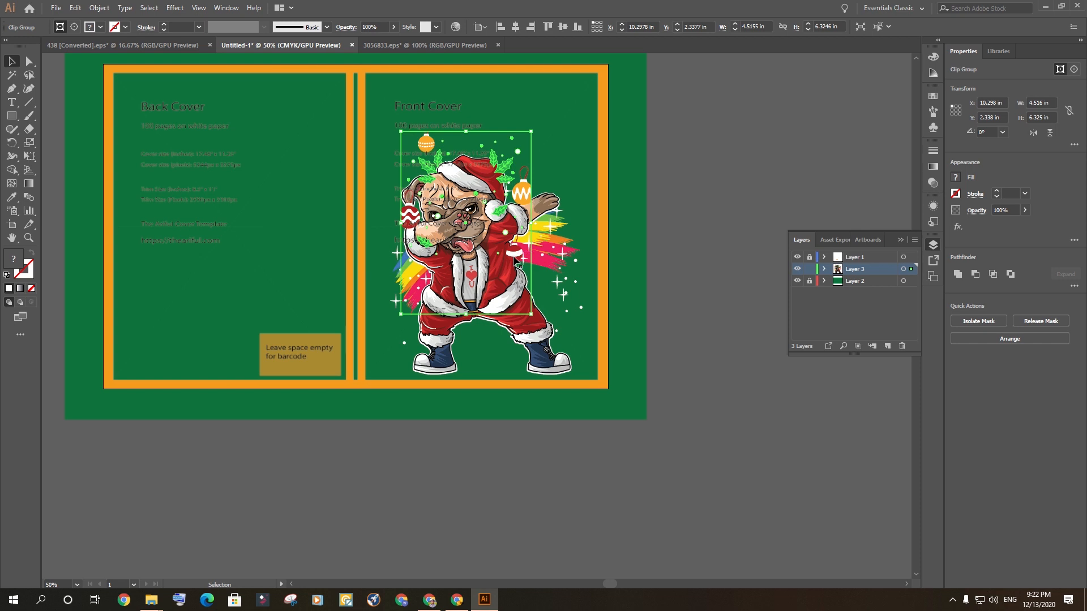
key(ctrl+x)
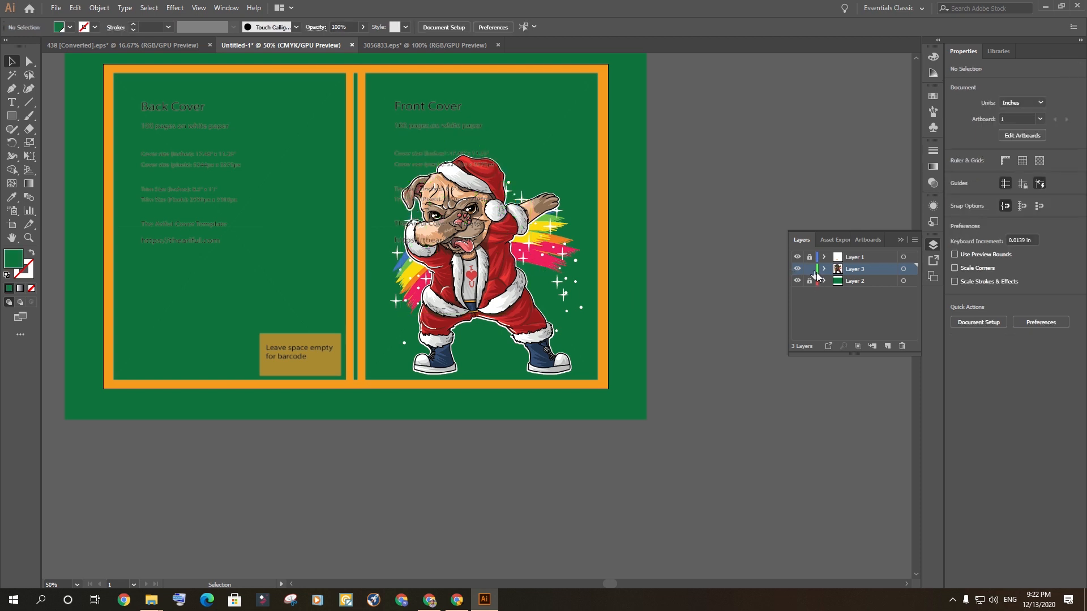
- Create a new layer above the locked pug layer and copy the ornament and holly artwork from 3056833.eps onto it over the pug
click(887, 346)
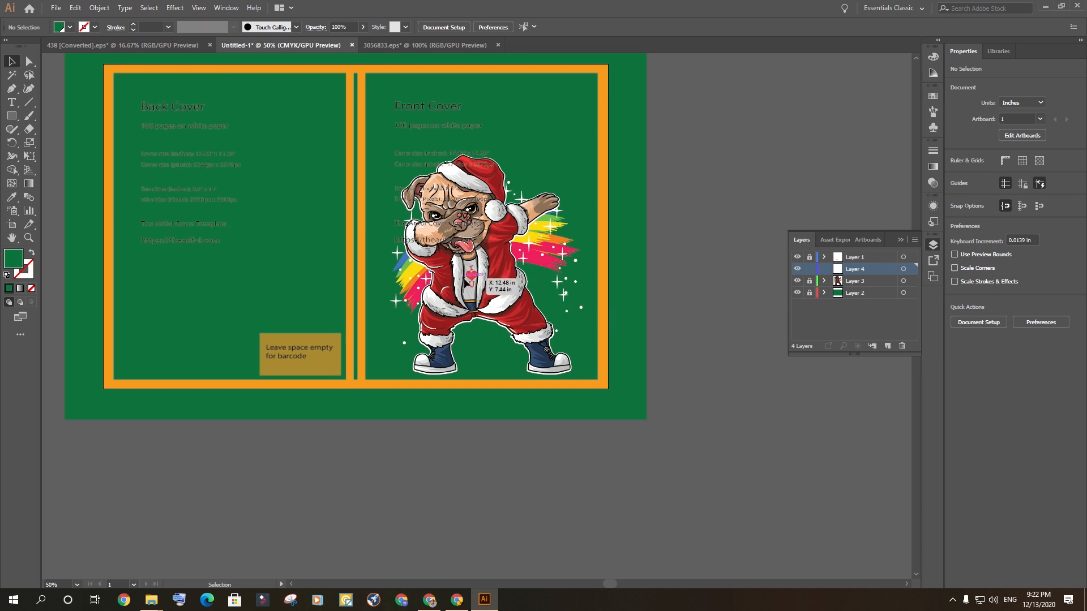
click(164, 45)
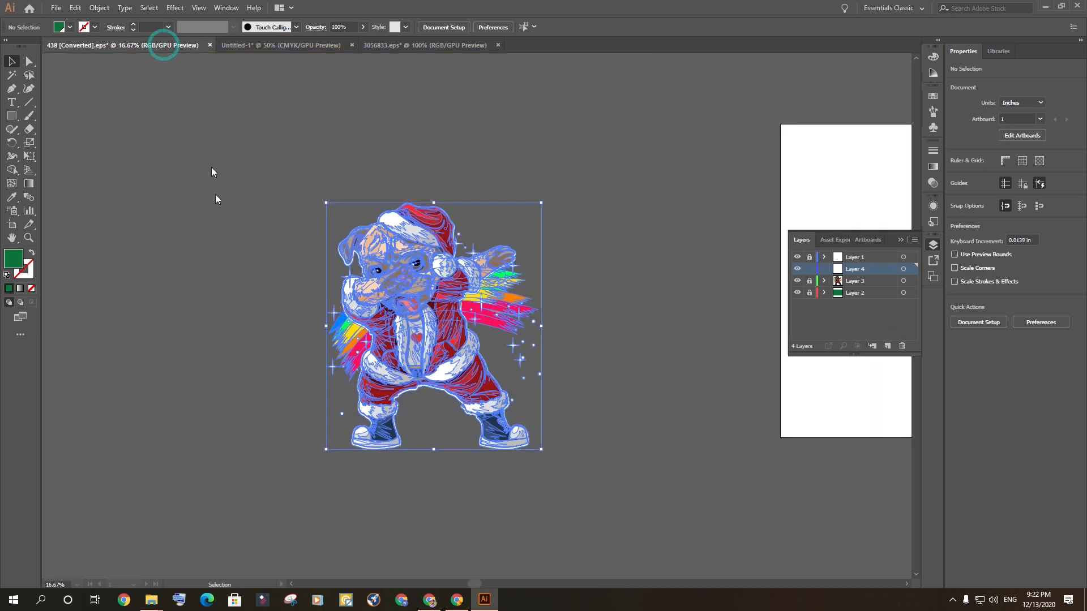
click(403, 45)
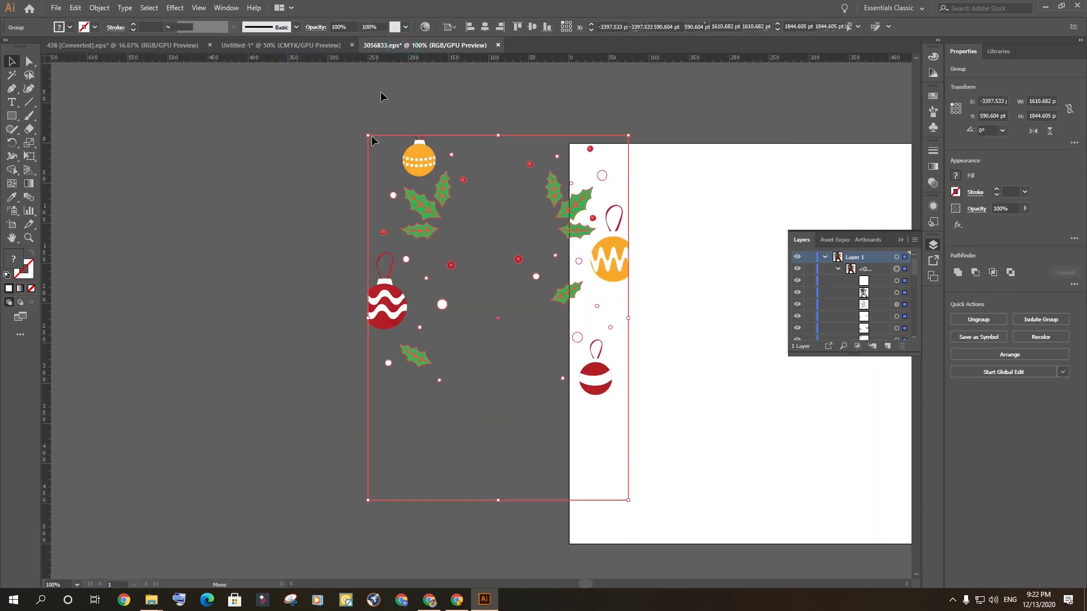
drag(600, 243, 332, 46)
drag(529, 250, 530, 252)
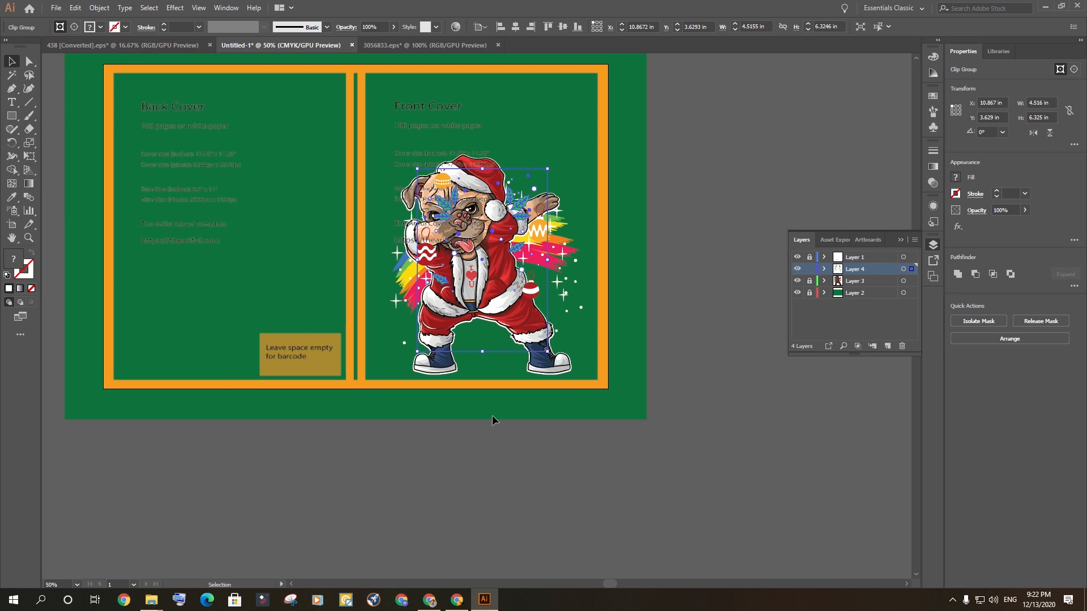
- Move and enlarge the ornament artwork to fill the front cover, about 8.77 by 11.25 in, and hide the template layer
drag(448, 203, 386, 104)
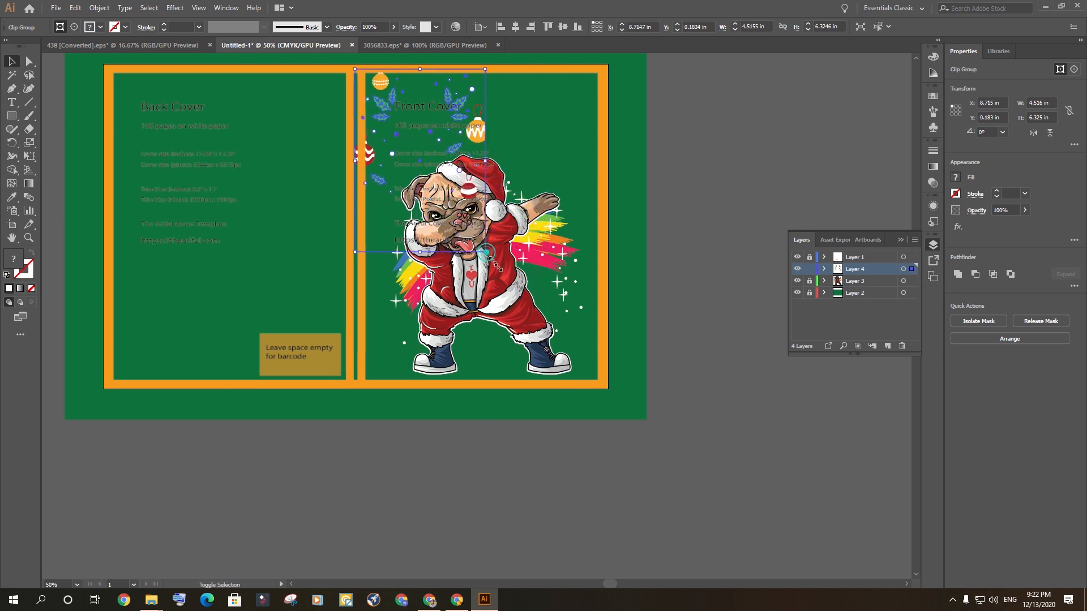
drag(486, 253, 610, 389)
drag(583, 229, 608, 229)
drag(482, 69, 481, 64)
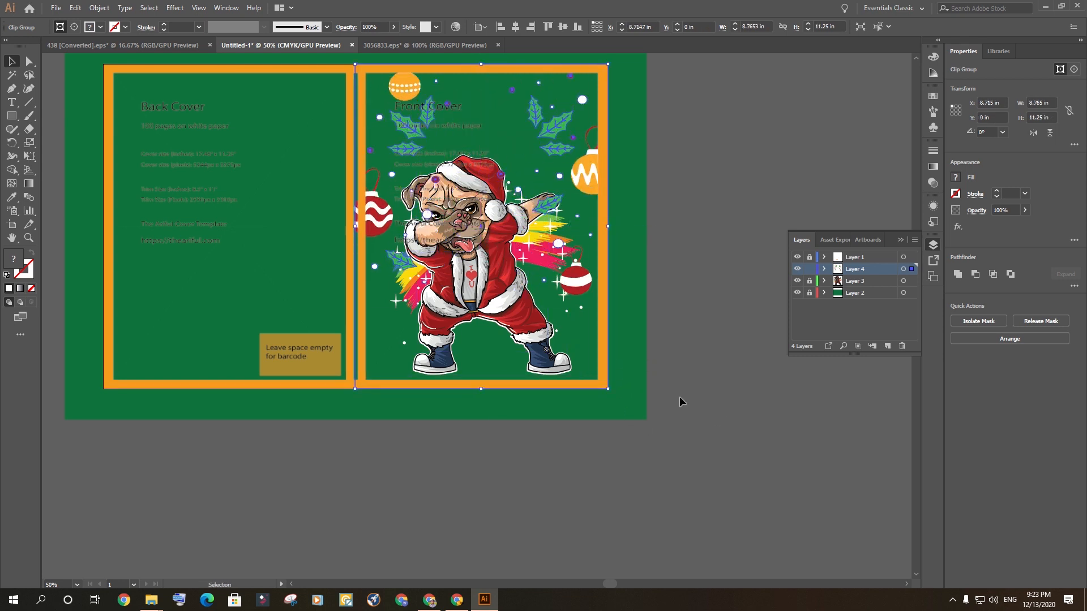
click(683, 402)
click(797, 257)
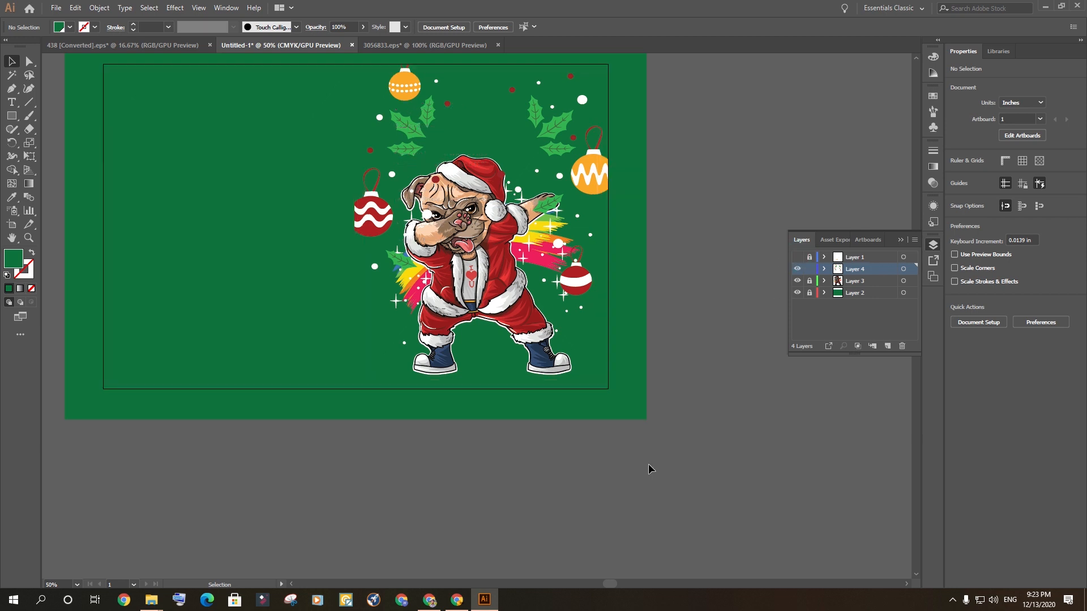
- Unlock the pug layer, lock the ornament layer, and shrink the pug to about 5.9 by 6.8 in
scroll(550, 238, up, 2)
scroll(623, 317, down, 2)
click(809, 281)
click(810, 269)
click(491, 255)
drag(584, 153, 569, 180)
click(676, 450)
drag(489, 279, 500, 263)
click(681, 369)
- Place the pug layer above the ornament layer, and move the pug lower on the front cover, resized to about 6.06 by 6.98 in
drag(847, 282, 851, 263)
click(733, 383)
click(684, 301)
click(503, 342)
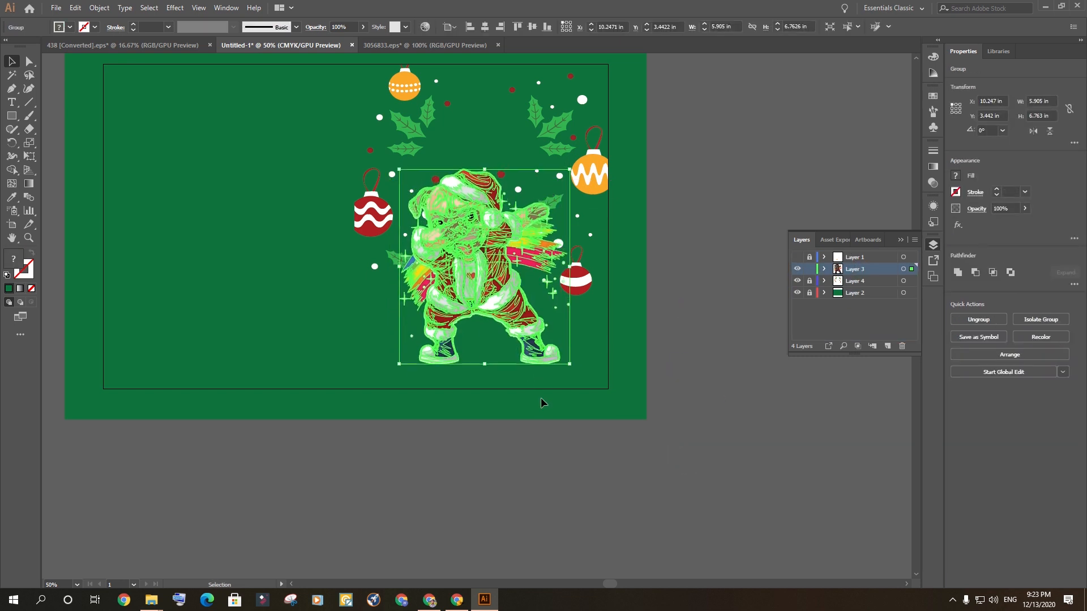
click(708, 396)
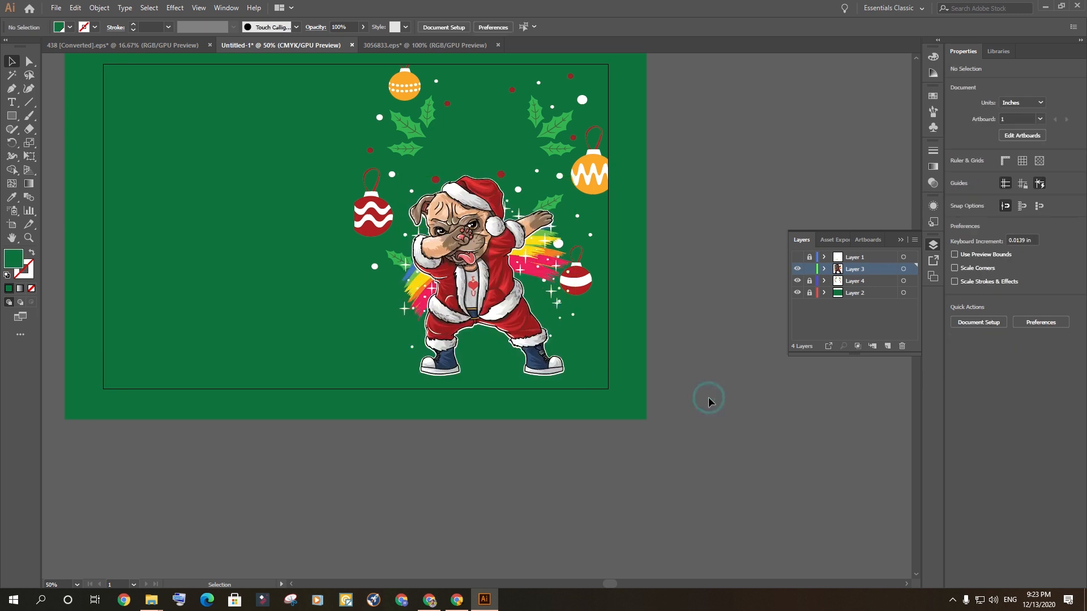
scroll(595, 230, up, 5)
scroll(558, 237, down, 5)
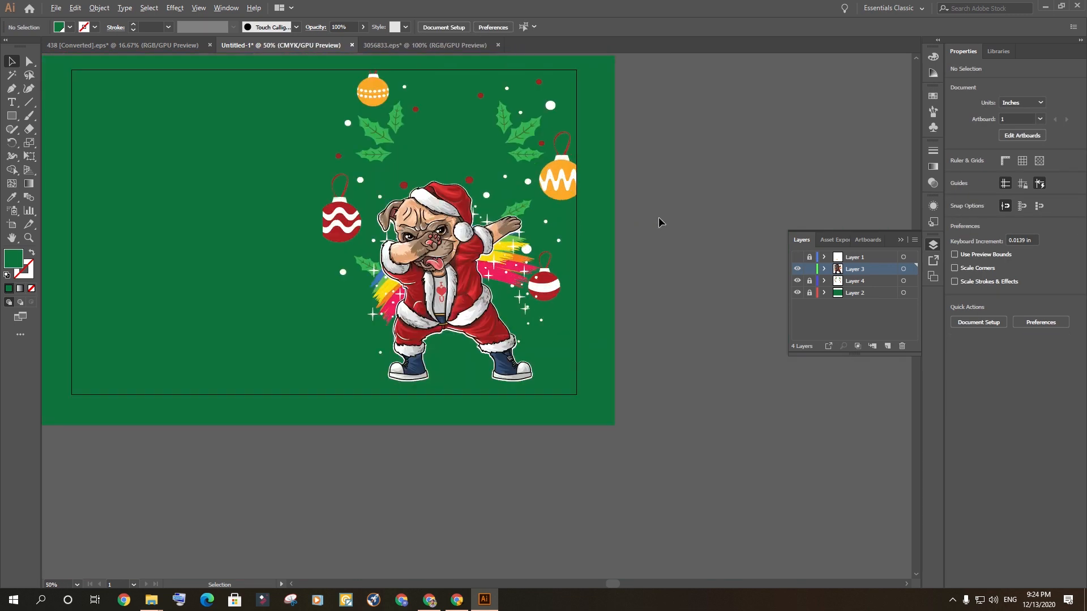
click(514, 364)
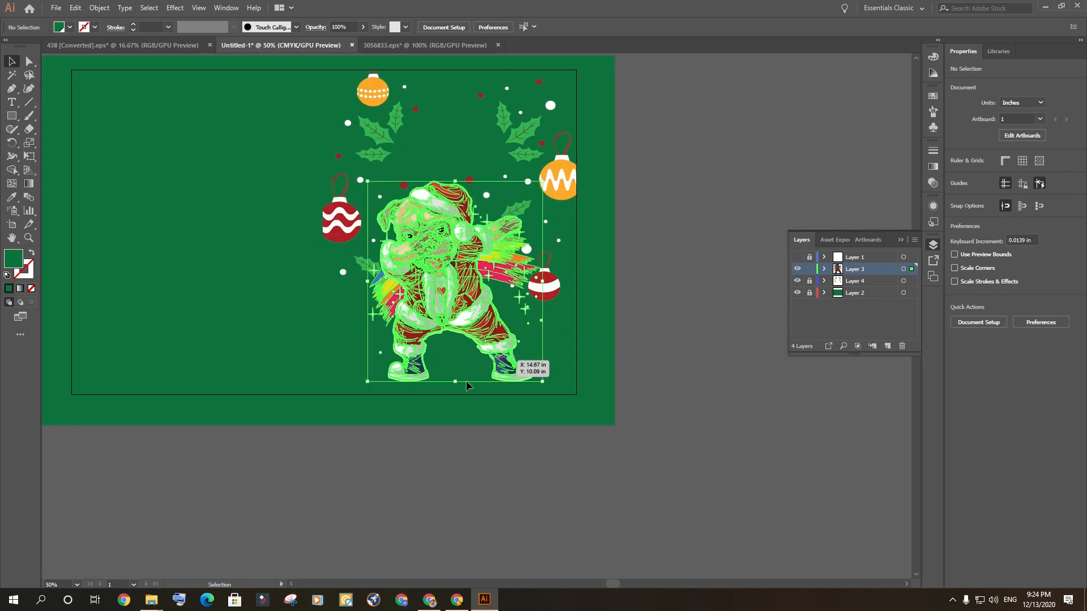
drag(455, 382, 455, 383)
click(653, 413)
click(522, 372)
click(708, 422)
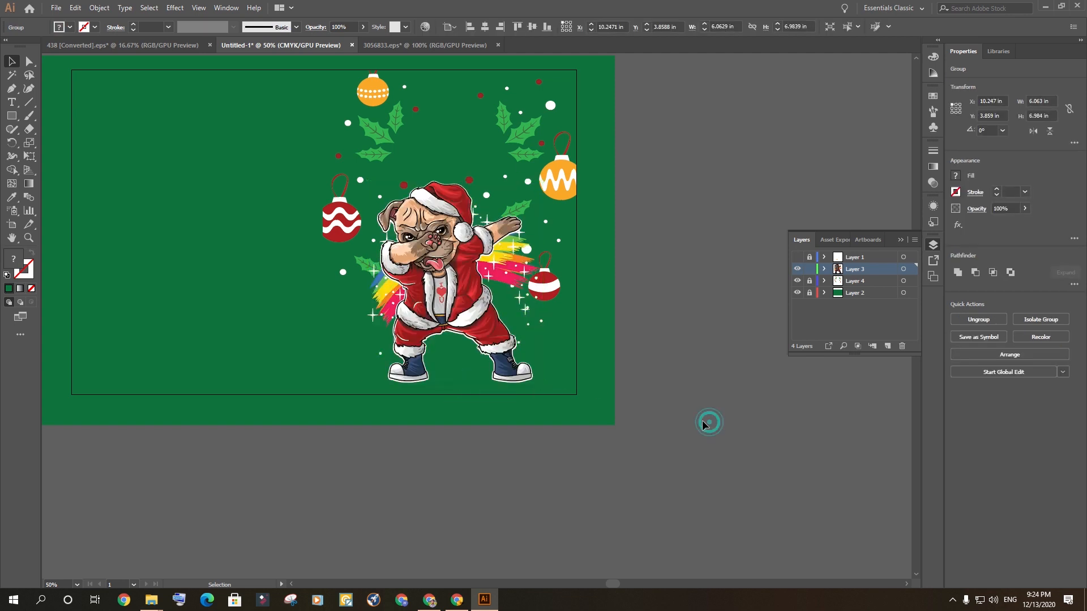
- On a new layer above the locked pug layer, add the text "Christmas Coloring Book" above the pug and enlarge it to about 61 pt
click(888, 346)
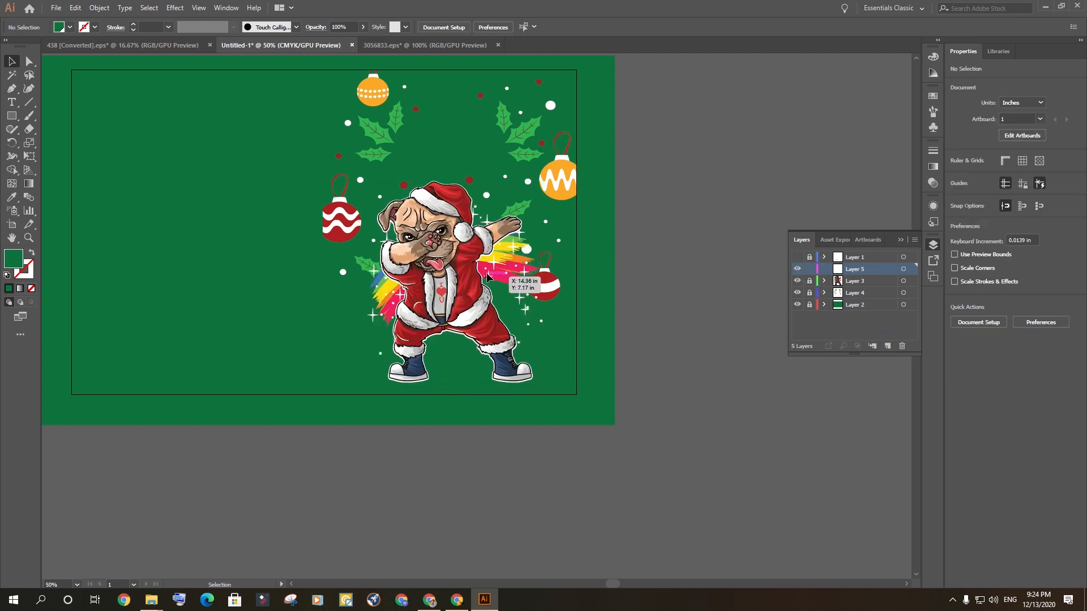
scroll(561, 262, up, 1)
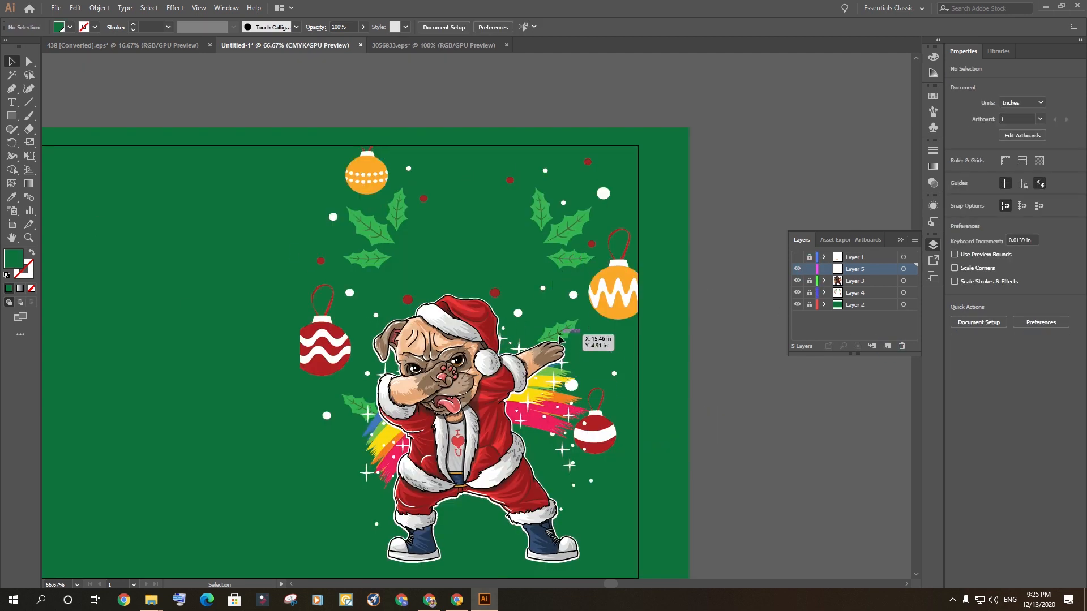
scroll(569, 342, down, 1)
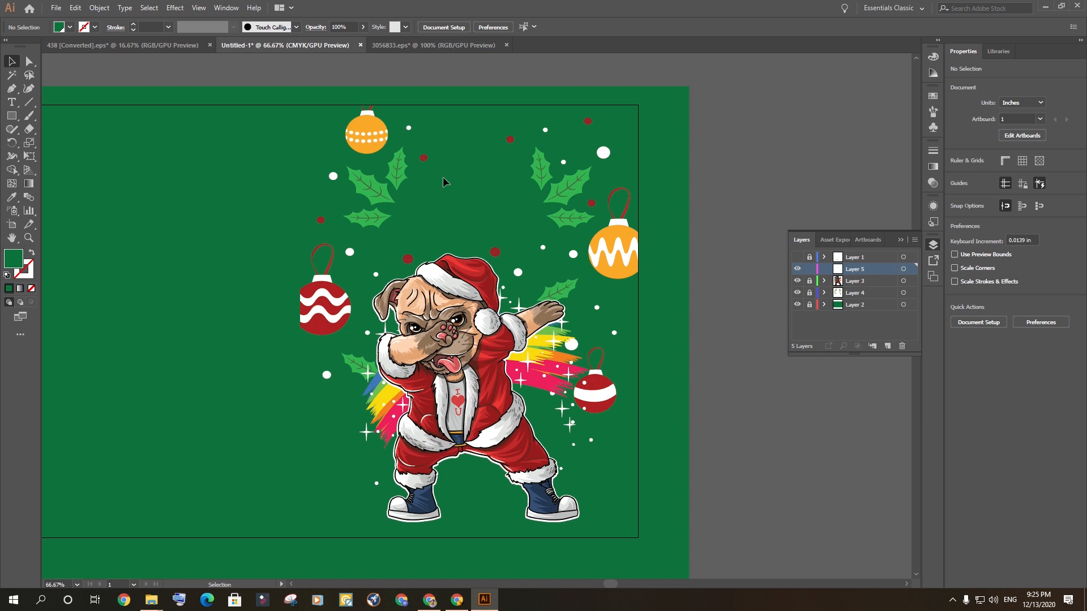
key(t)
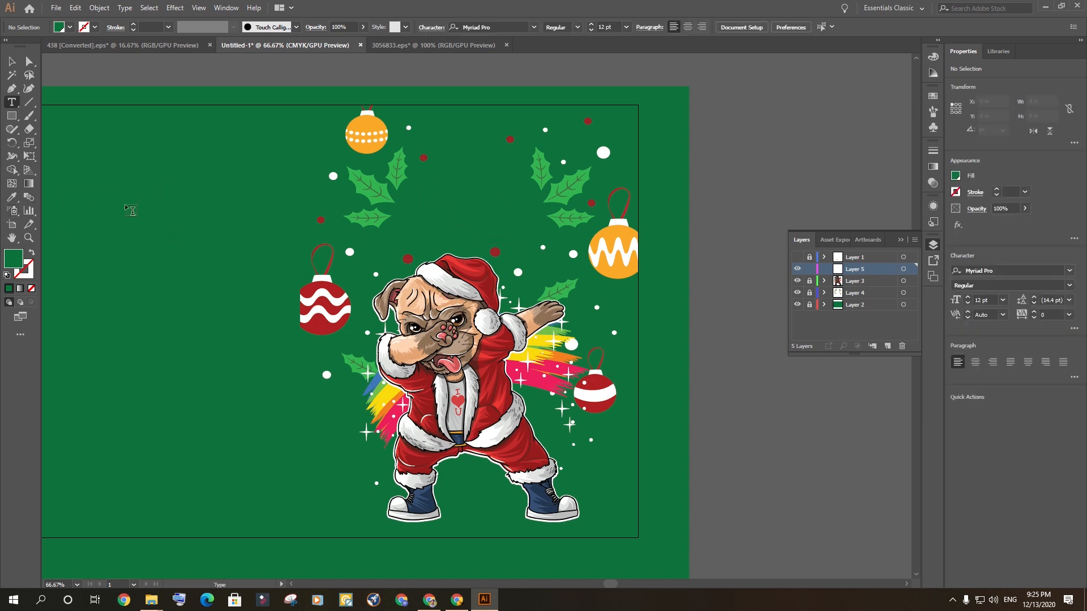
click(421, 204)
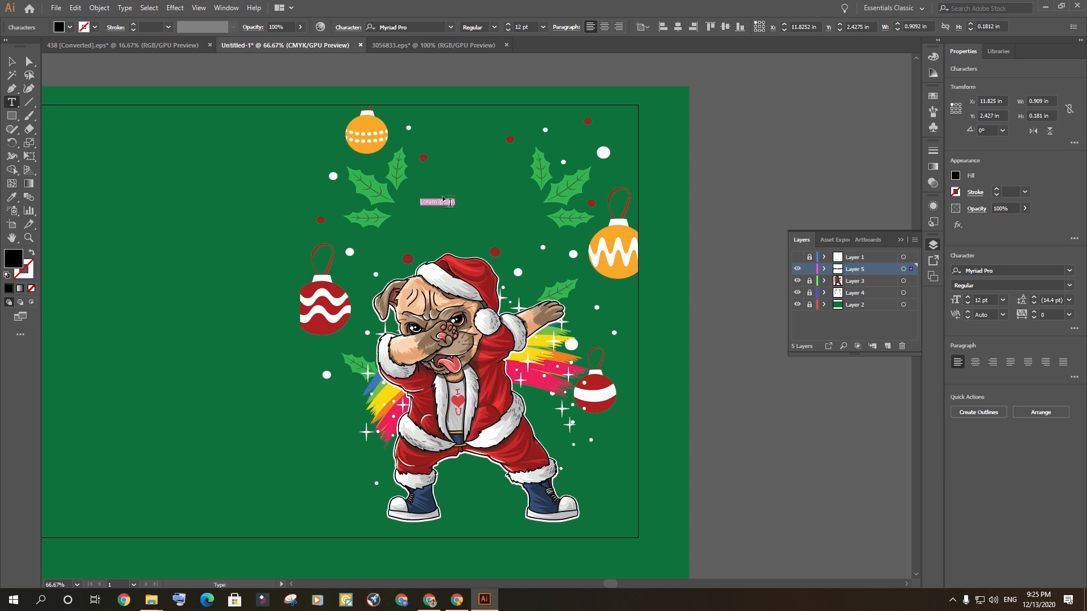
text(Christmas Cuties Coloring Book)
drag(465, 201, 456, 200)
key(BackSpace)
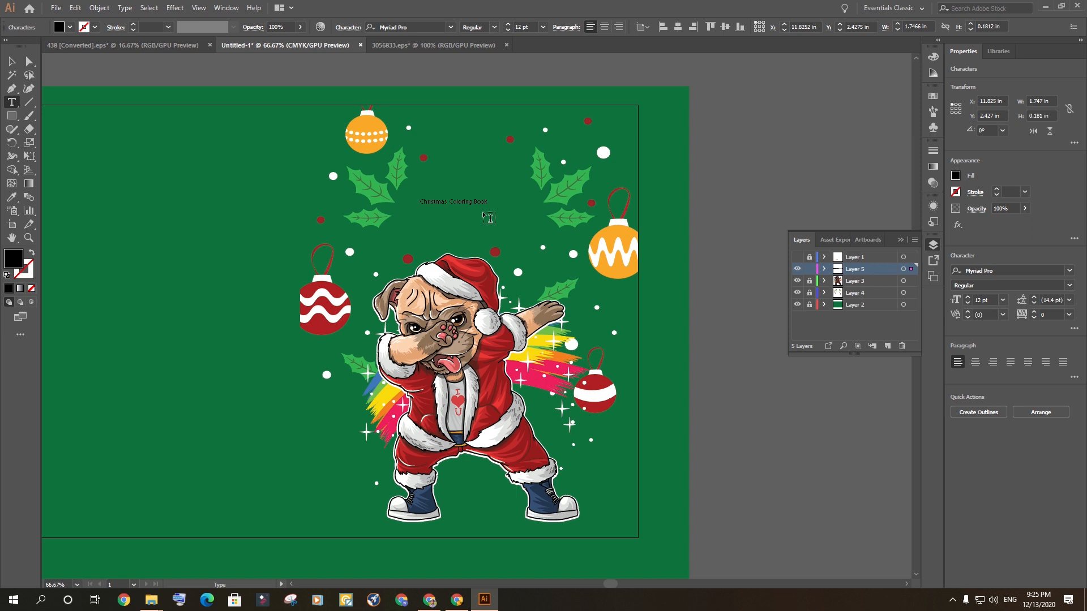
key(Escape)
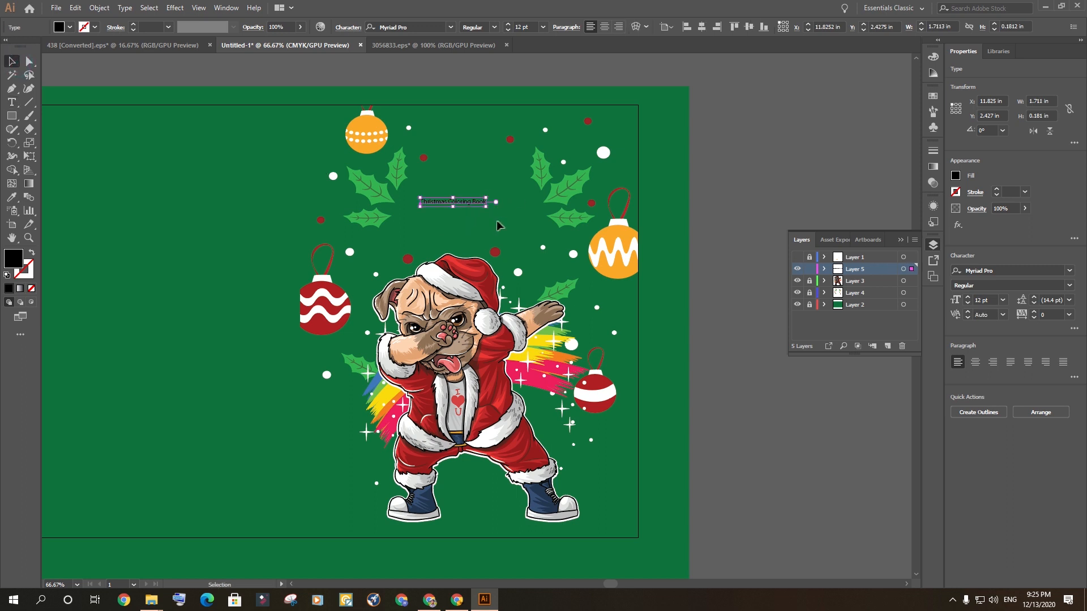
drag(488, 207, 721, 369)
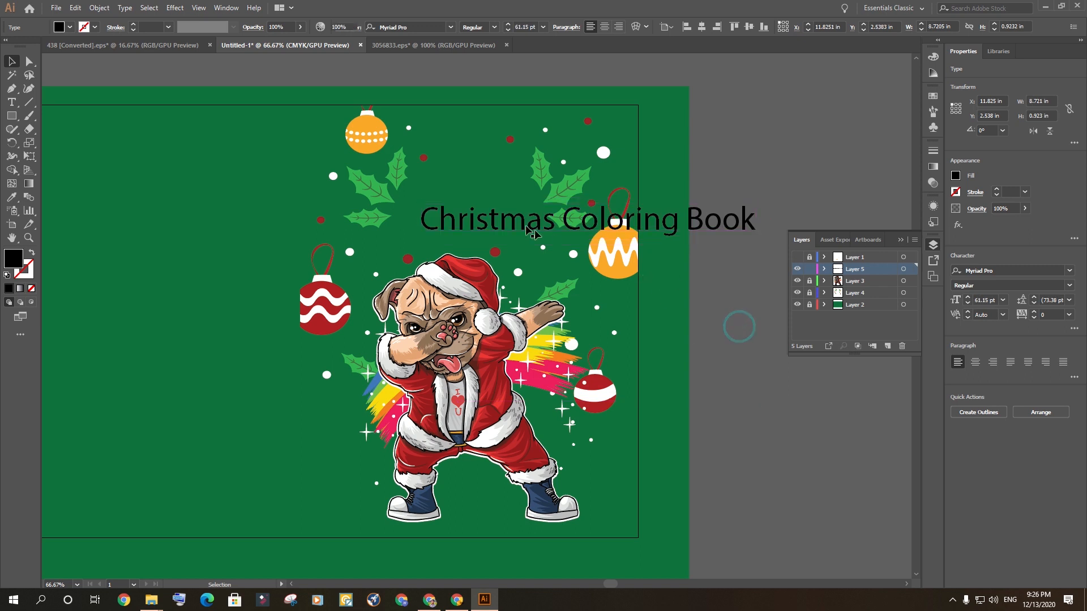
click(735, 322)
click(592, 226)
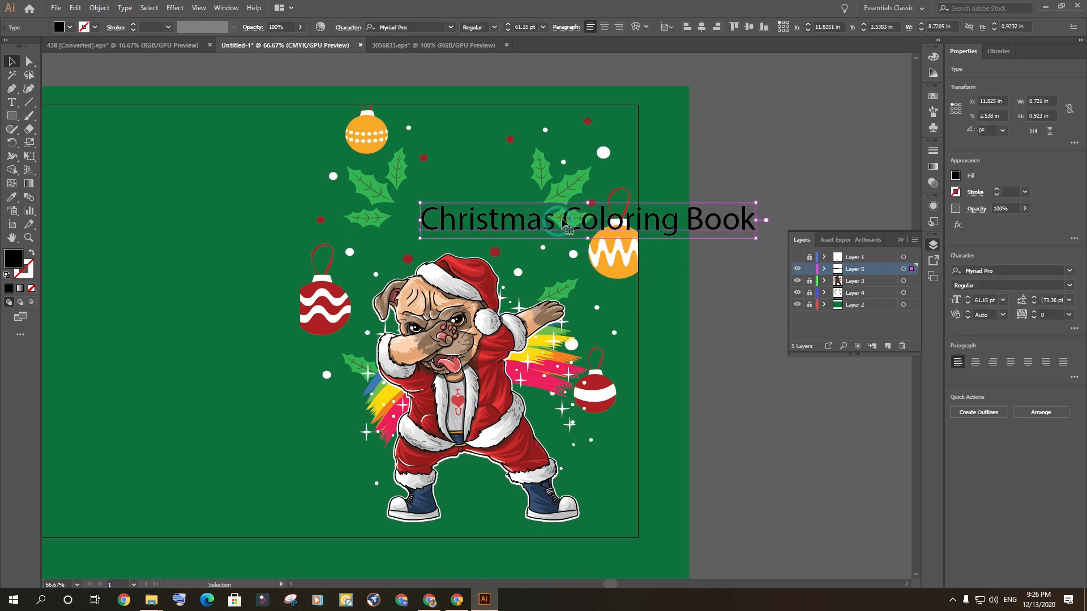
triple_click(563, 221)
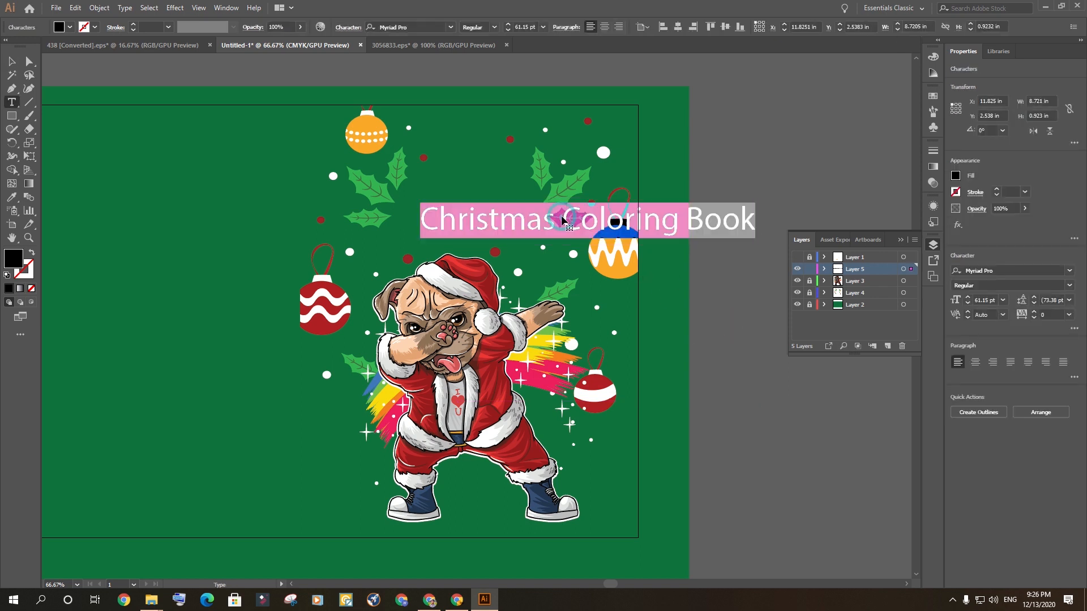
drag(564, 219, 759, 227)
click(12, 62)
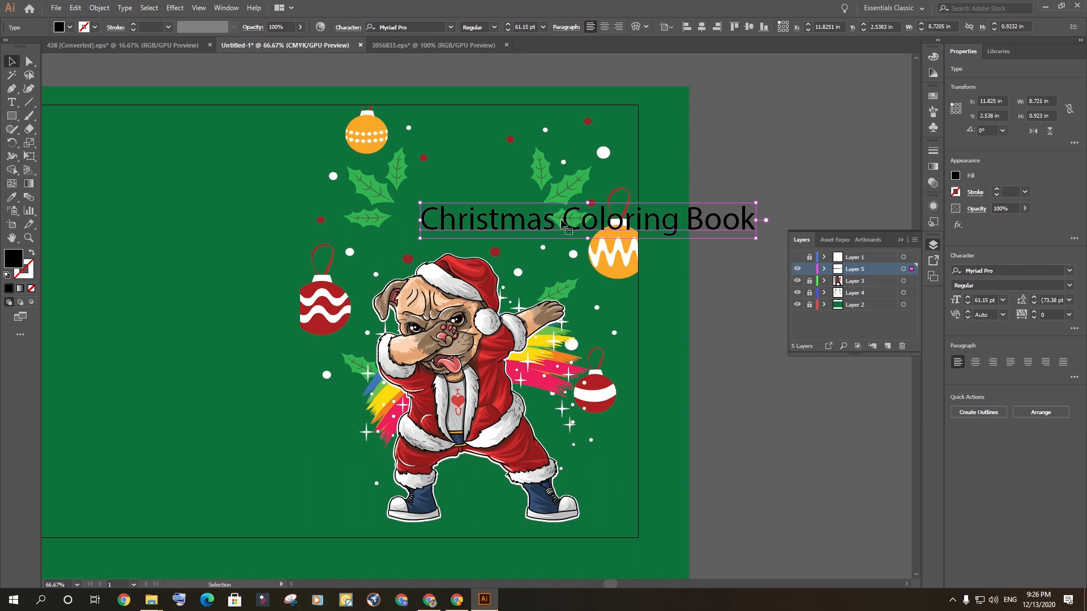
click(729, 360)
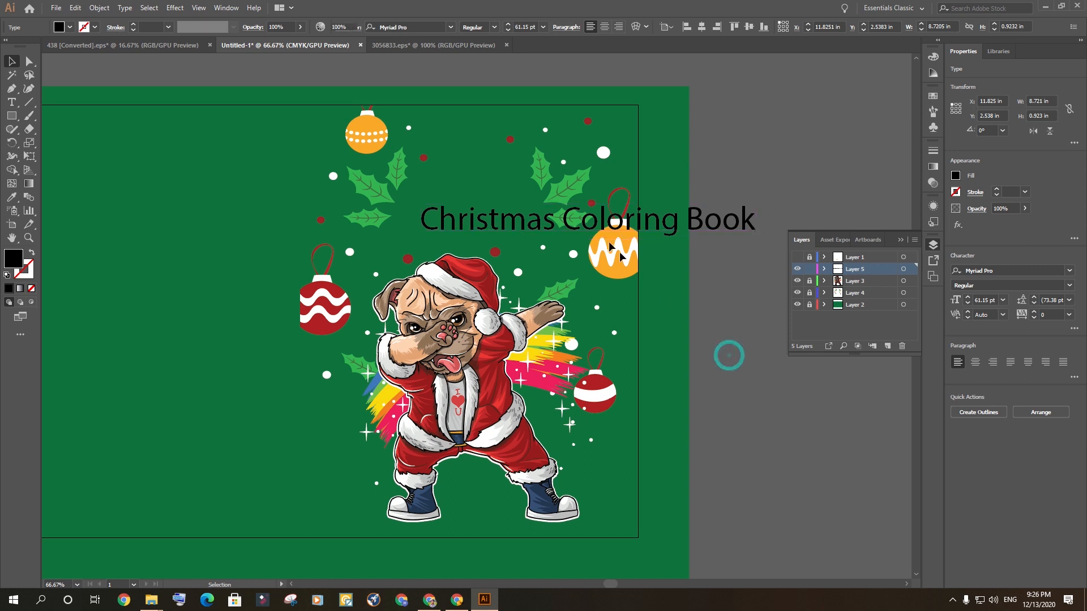
- Delete "Coloring Book" from the title text so that only the word "Christmas" is left
double_click(556, 221)
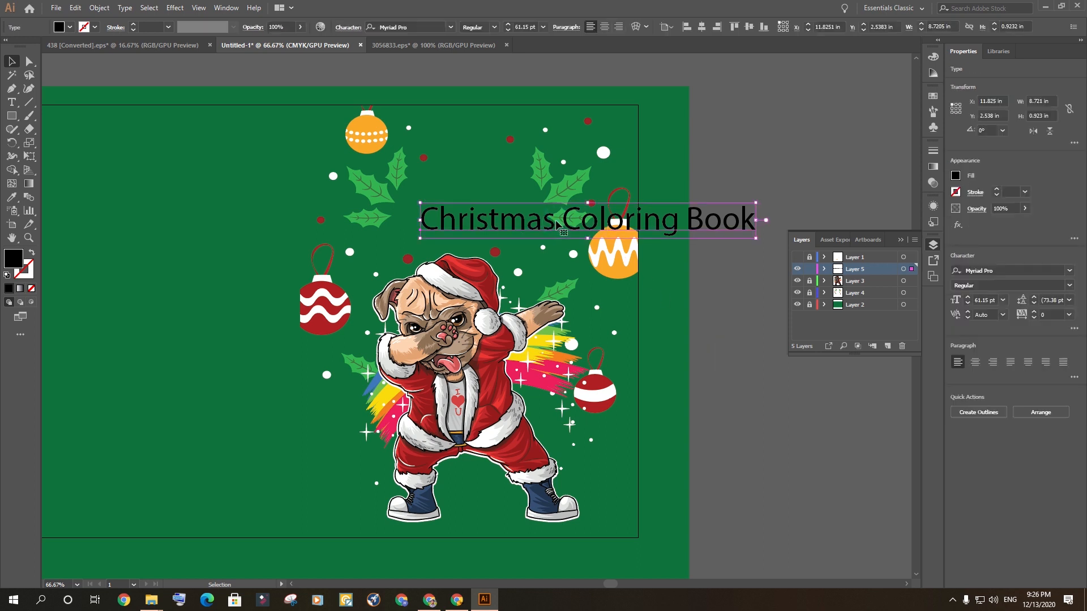
triple_click(558, 224)
drag(562, 224, 754, 222)
key(BackSpace)
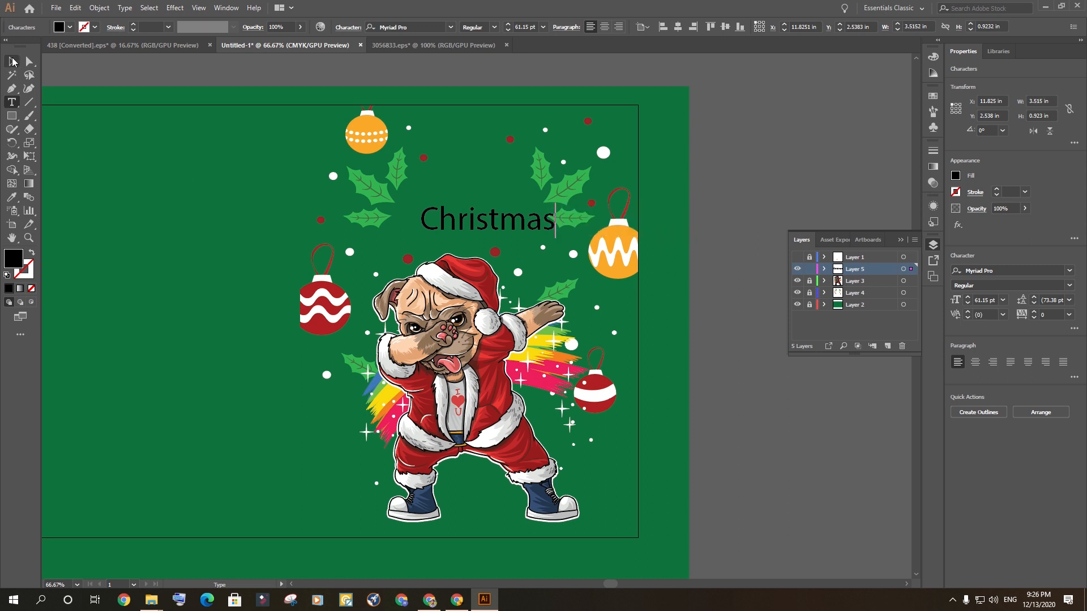
click(12, 61)
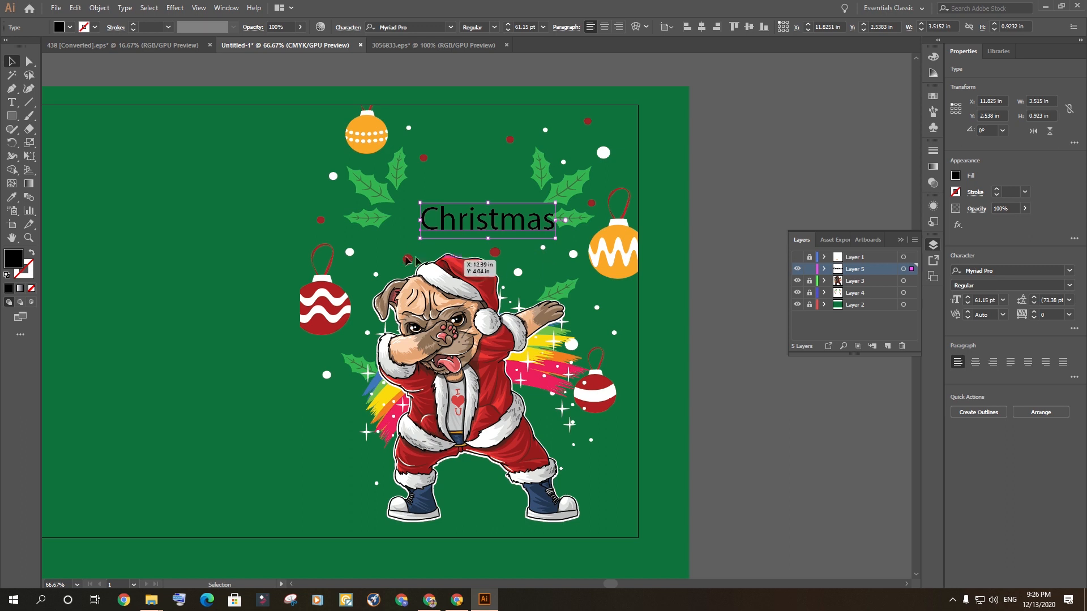
- Move the Christmas text up between the holly sprigs and set it in BPreplay Bold at about 49 pt
scroll(507, 238, up, 3)
scroll(506, 239, down, 3)
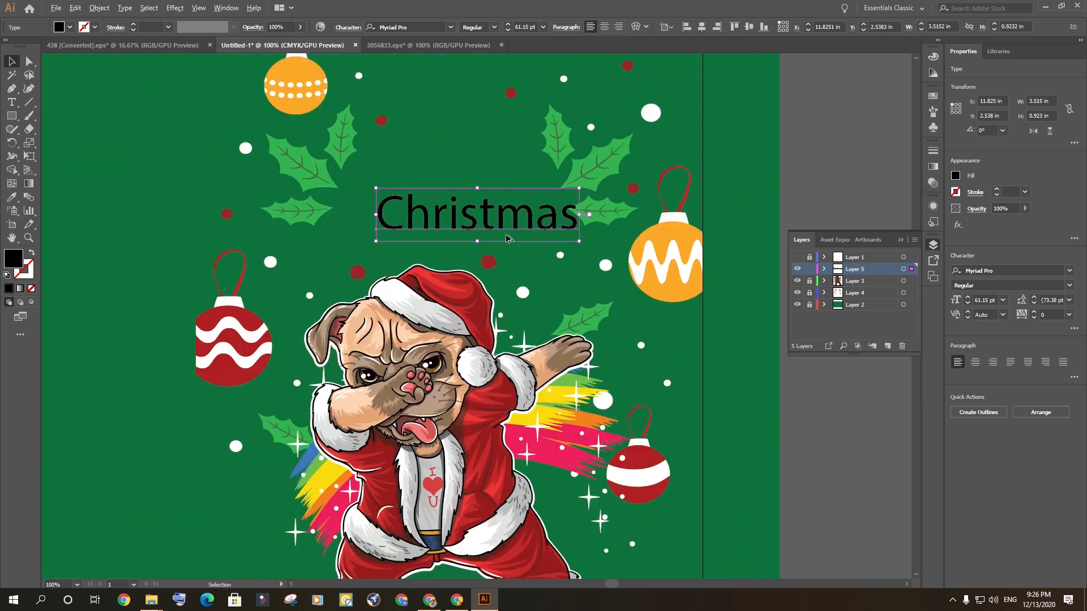
drag(500, 227, 477, 205)
click(727, 218)
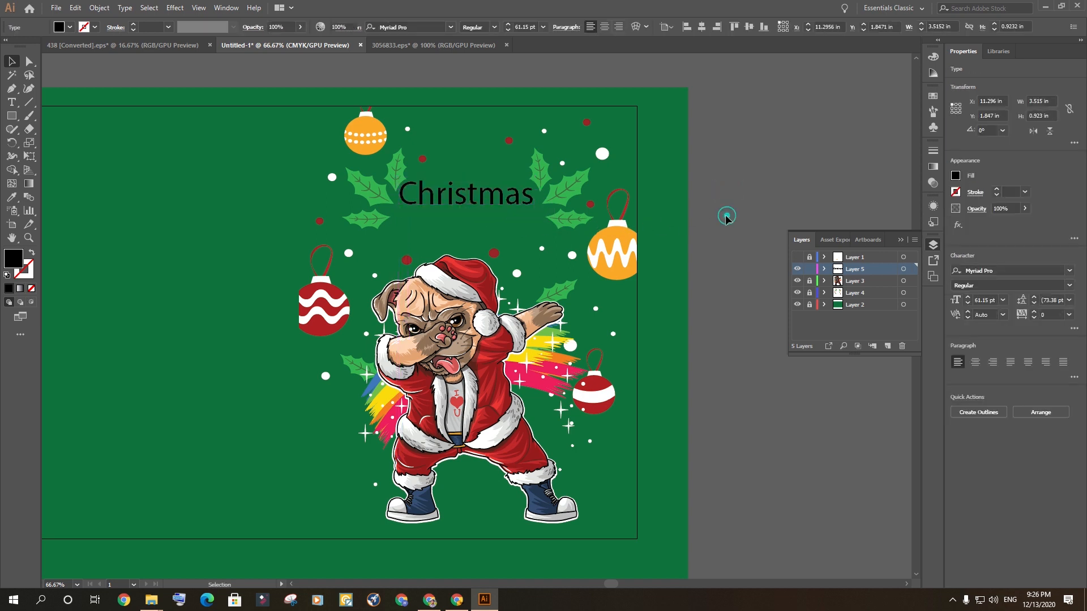
scroll(451, 221, down, 3)
scroll(454, 238, up, 2)
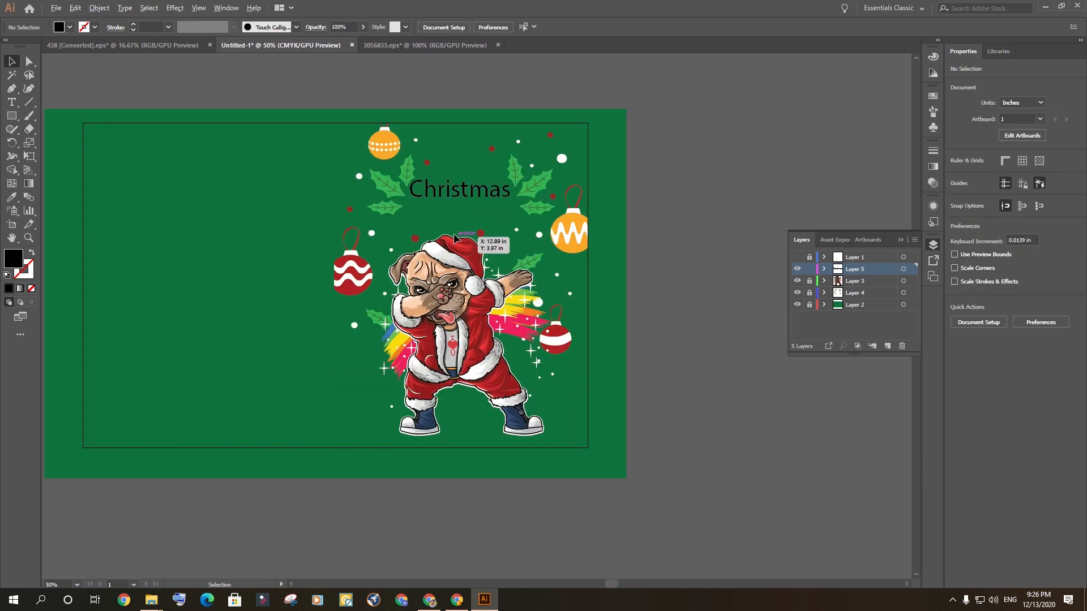
scroll(465, 171, up, 1)
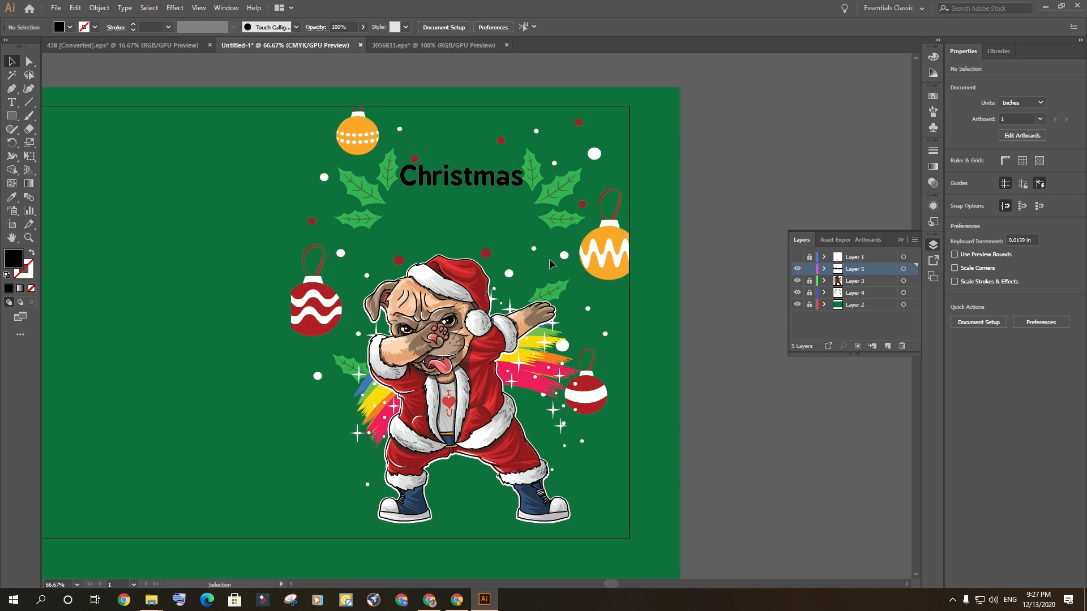
- Duplicate the Christmas text directly below itself, change the copy to "Dog" and centre it under Christmas
click(463, 184)
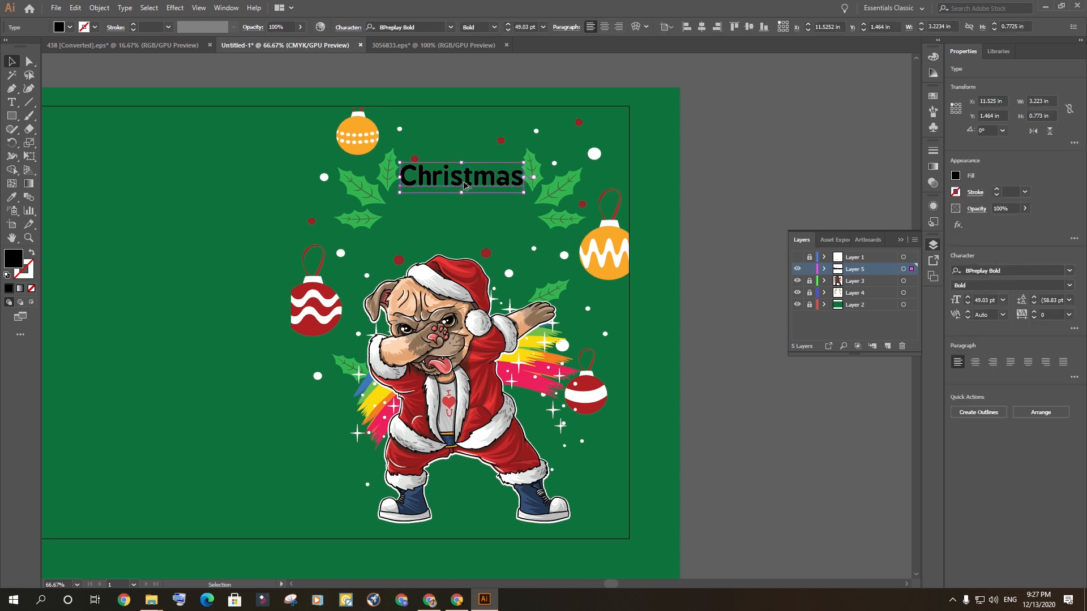
drag(465, 186, 466, 215)
double_click(469, 210)
double_click(469, 210)
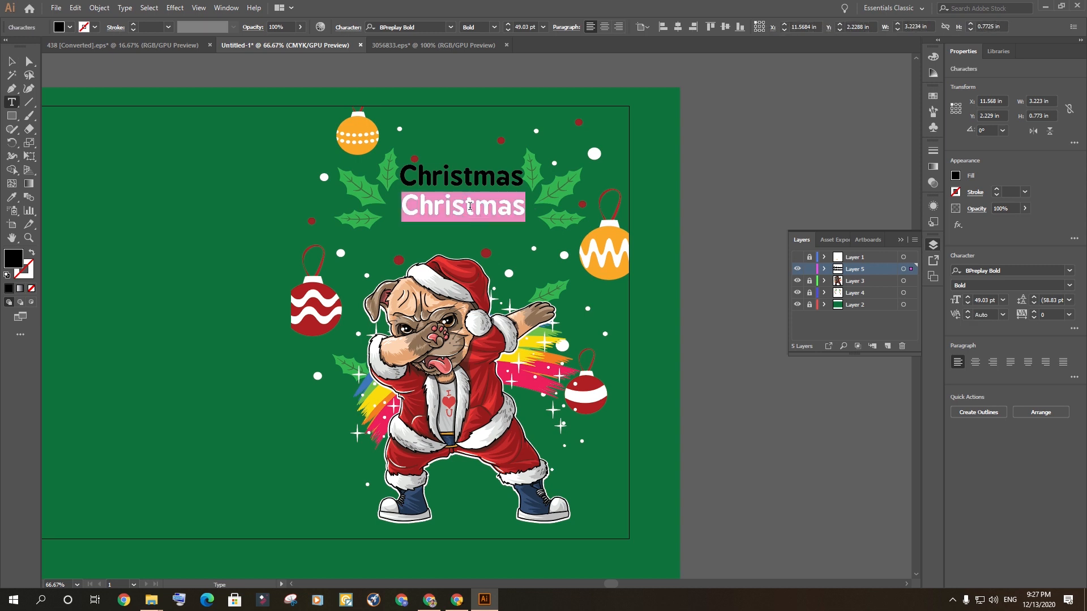
text(Do)
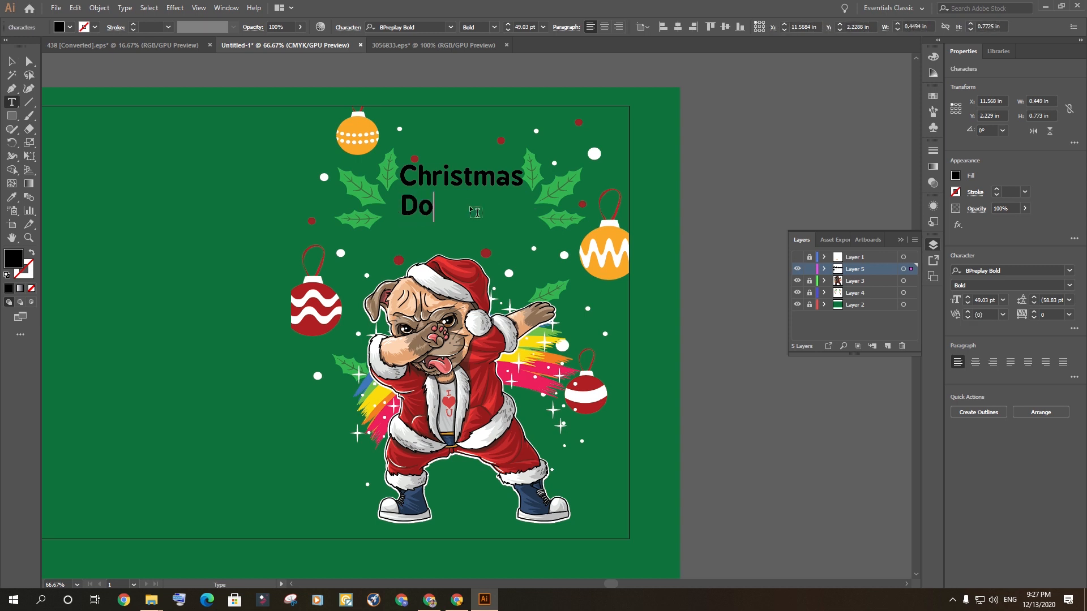
text(g)
click(12, 62)
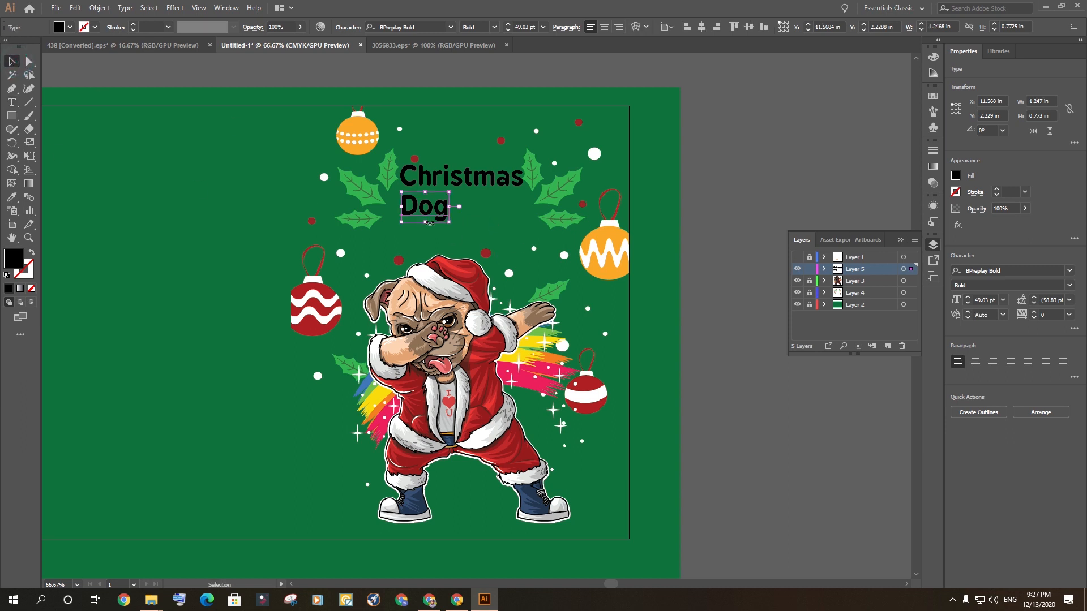
drag(428, 212, 466, 210)
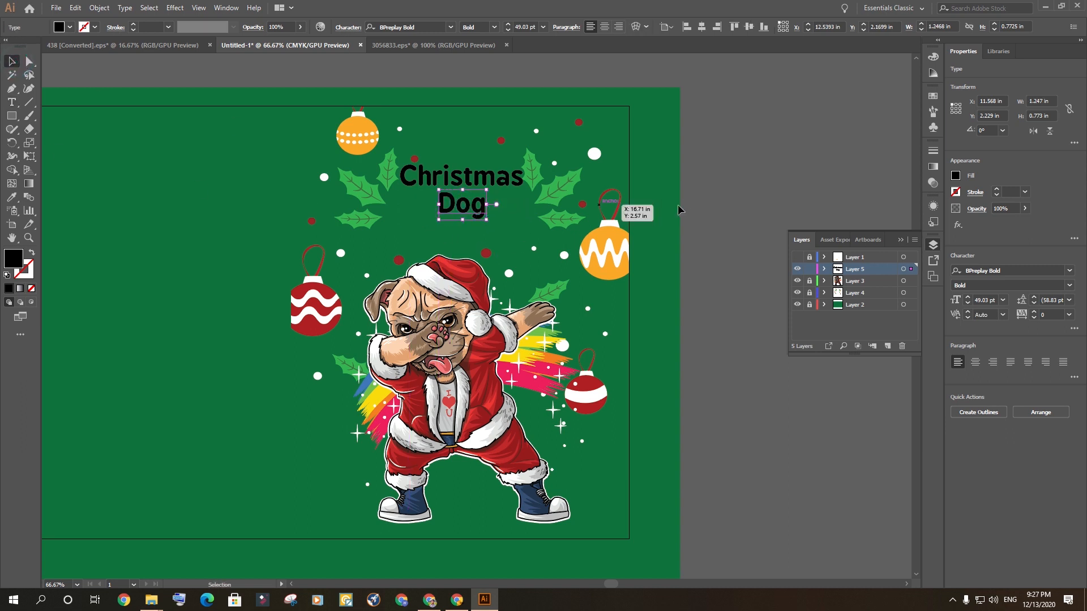
click(756, 164)
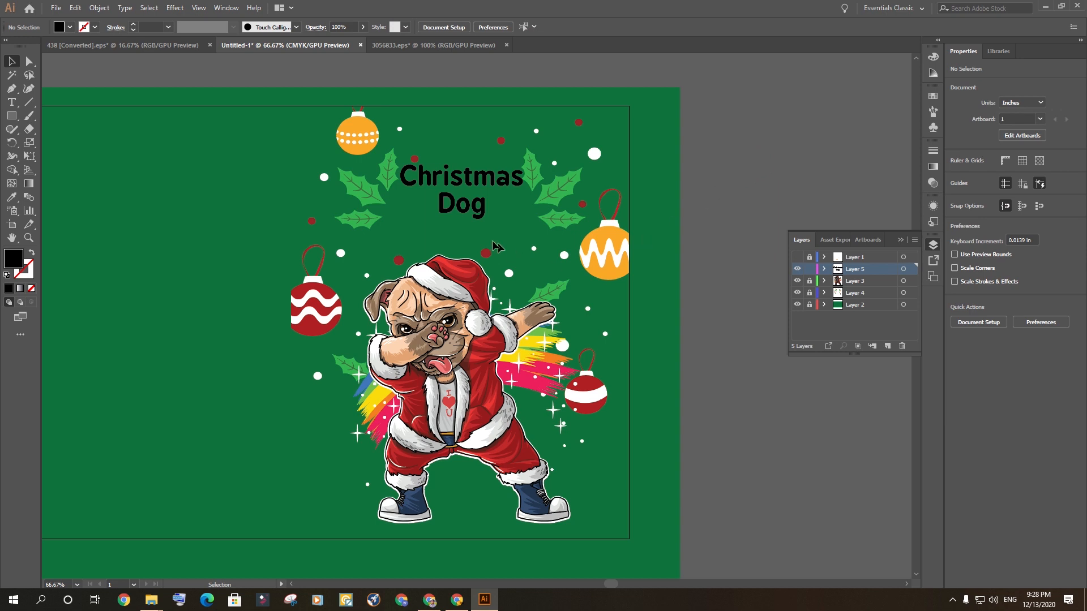
- Nudge the Dog text slightly to the left under Christmas and change its wording to capitals, "DOG"
drag(459, 205, 455, 205)
click(707, 157)
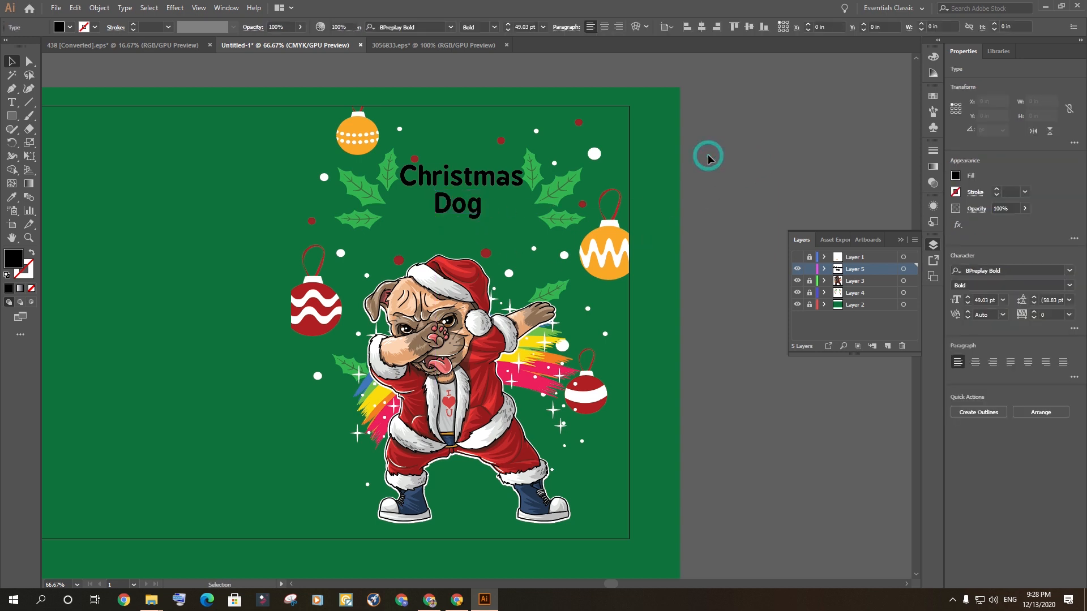
double_click(457, 207)
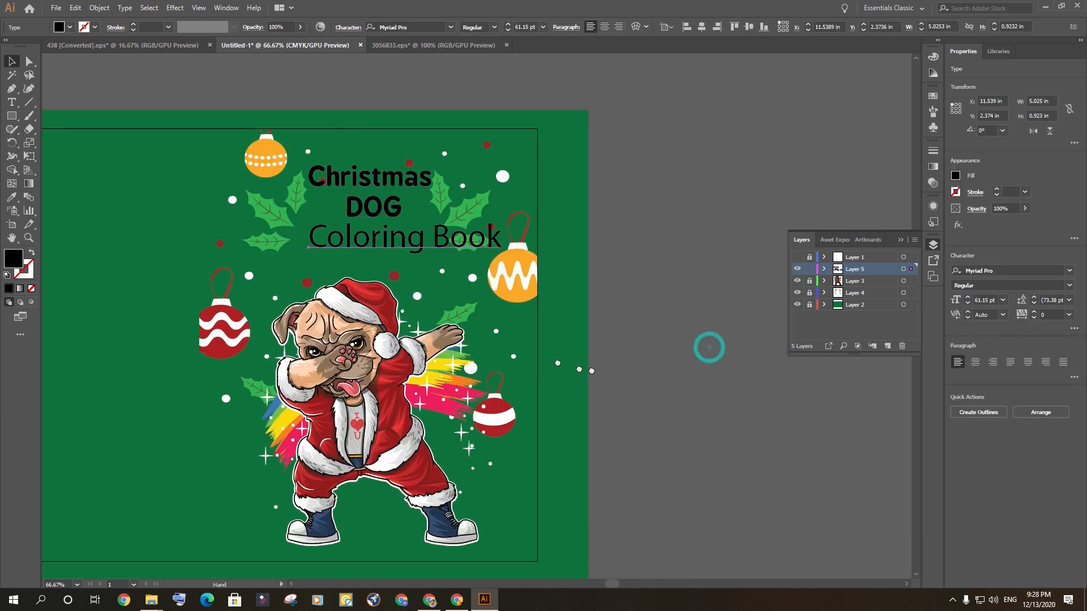
- Set the Coloring Book text in the Caveat Brush font
drag(558, 363, 511, 349)
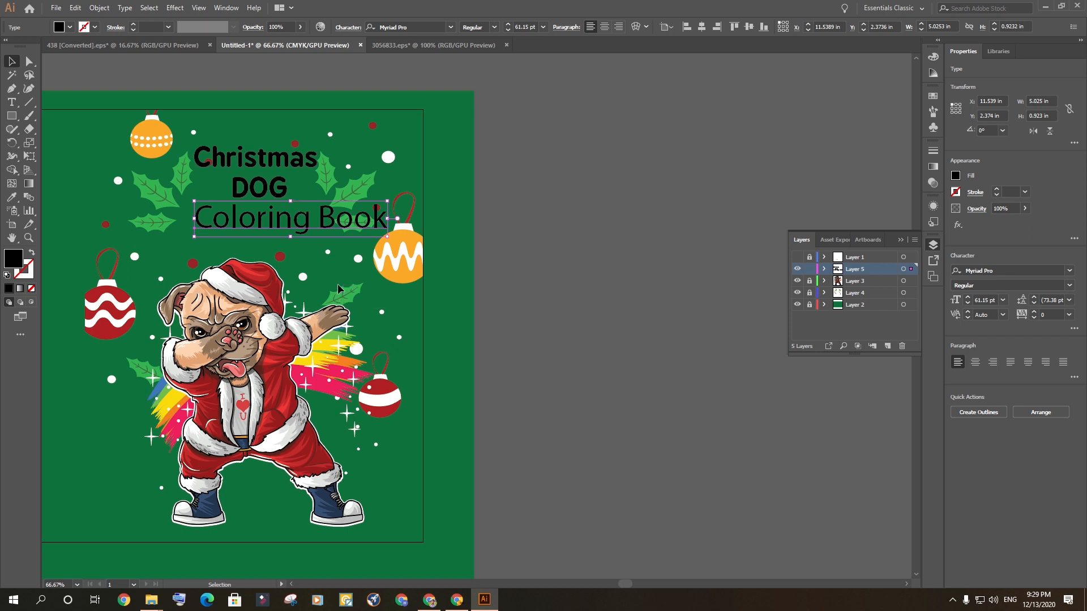
click(450, 28)
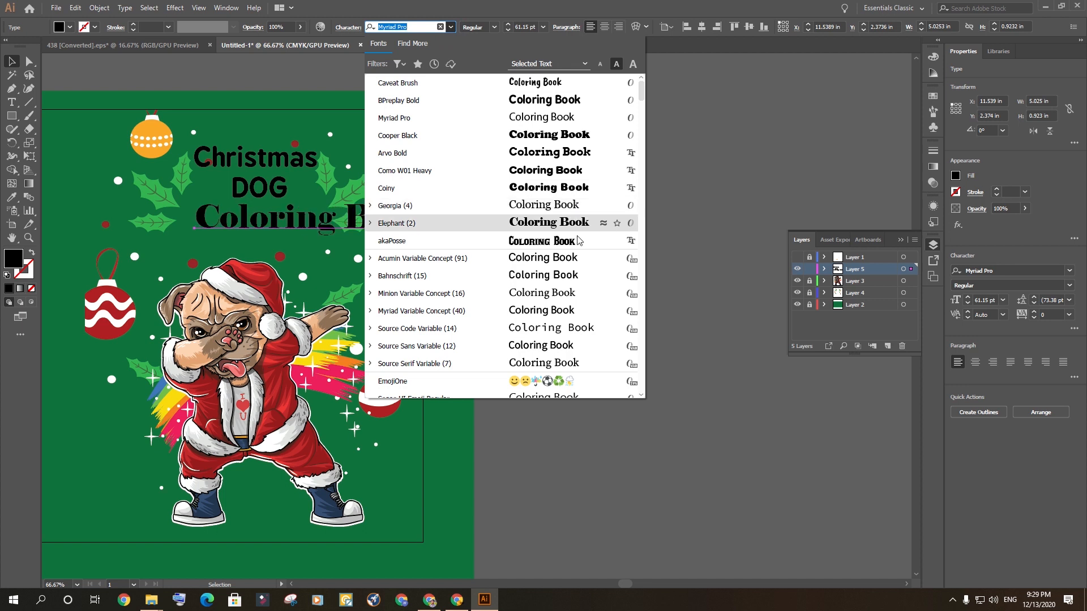
scroll(578, 280, down, 1)
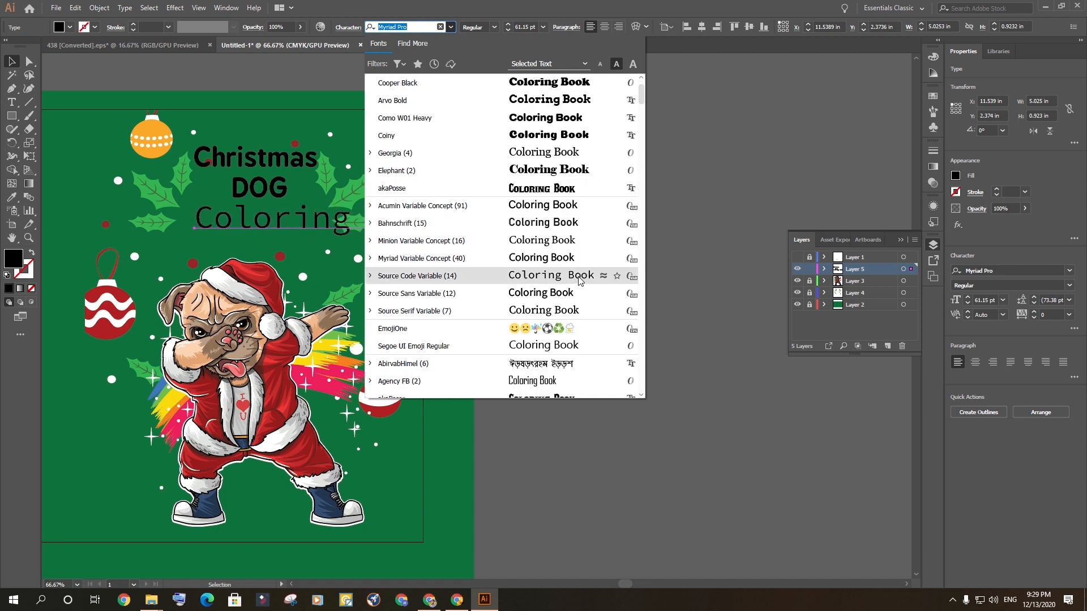
scroll(580, 280, down, 2)
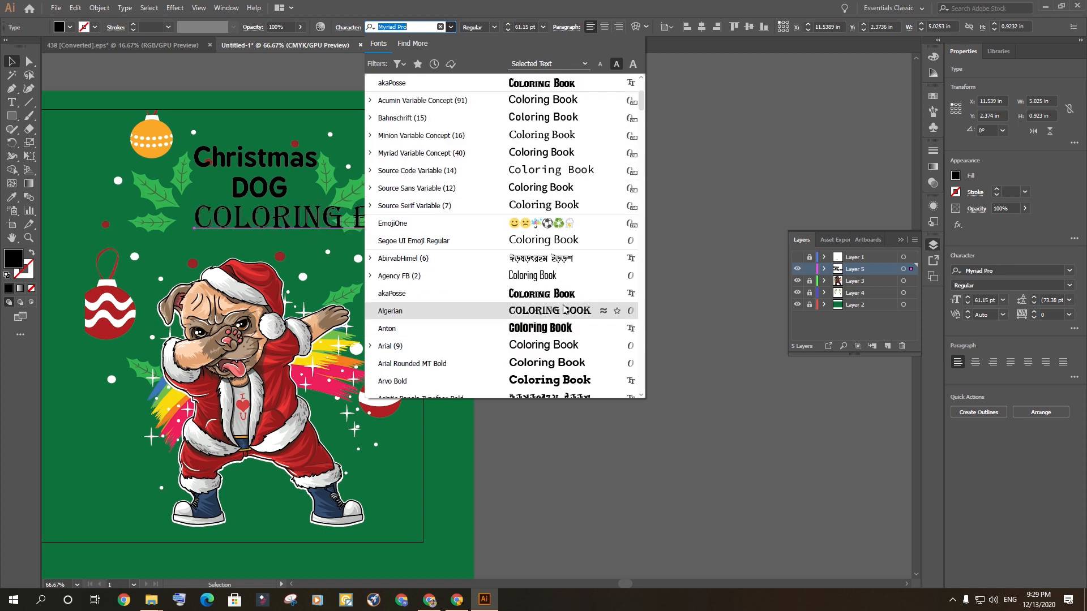
scroll(566, 331, down, 2)
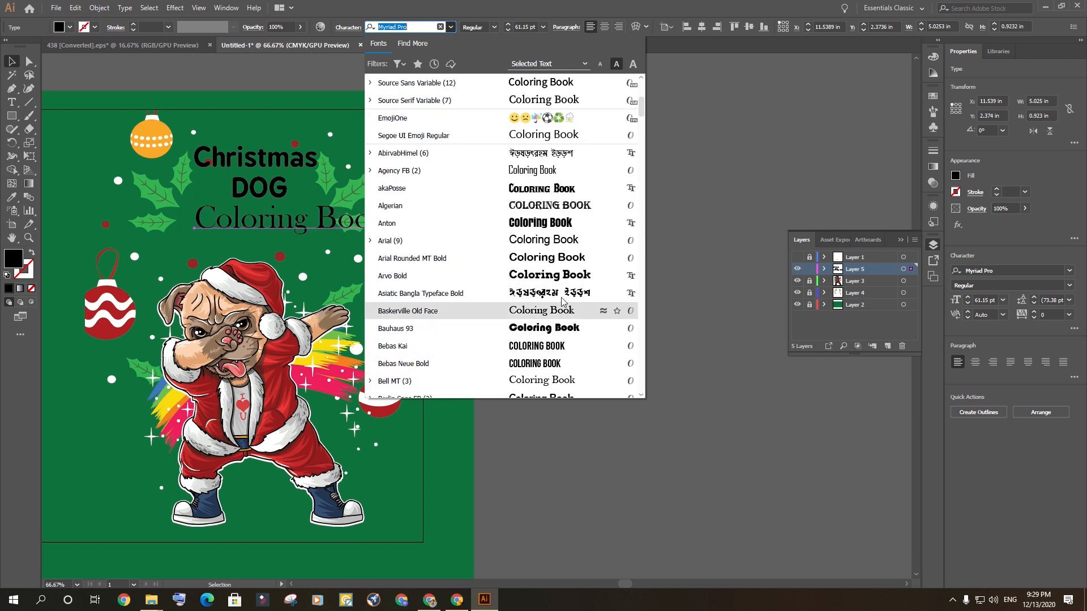
scroll(565, 330, down, 2)
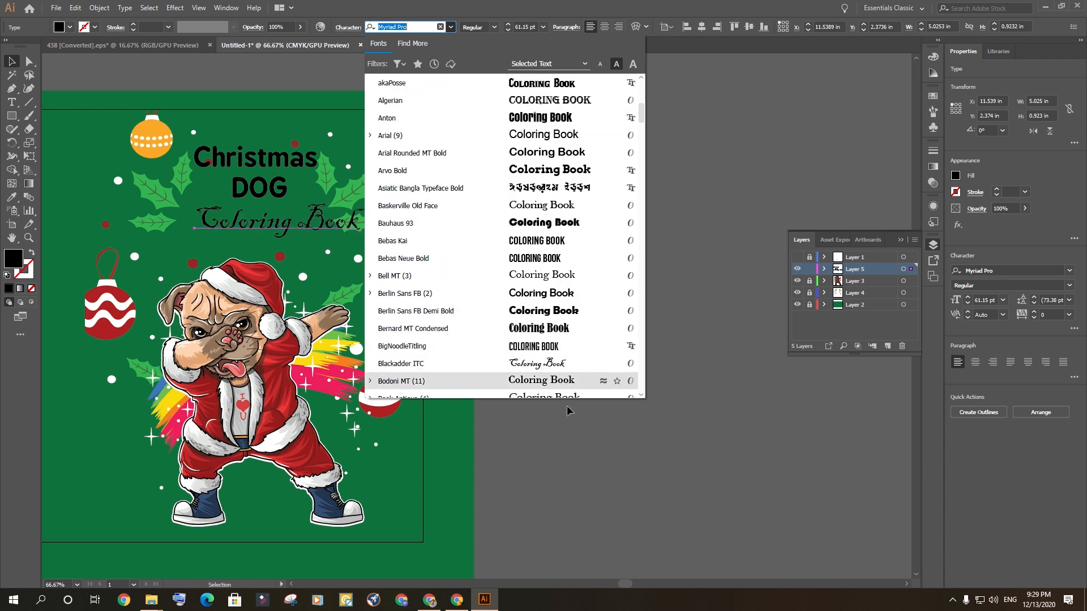
scroll(560, 300, down, 3)
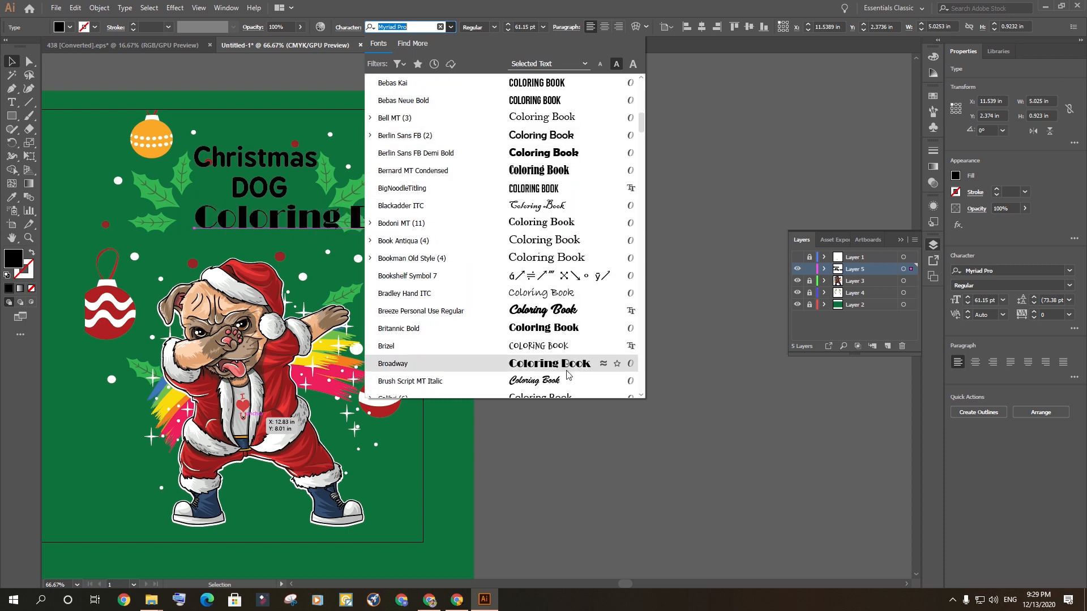
scroll(566, 384, down, 1)
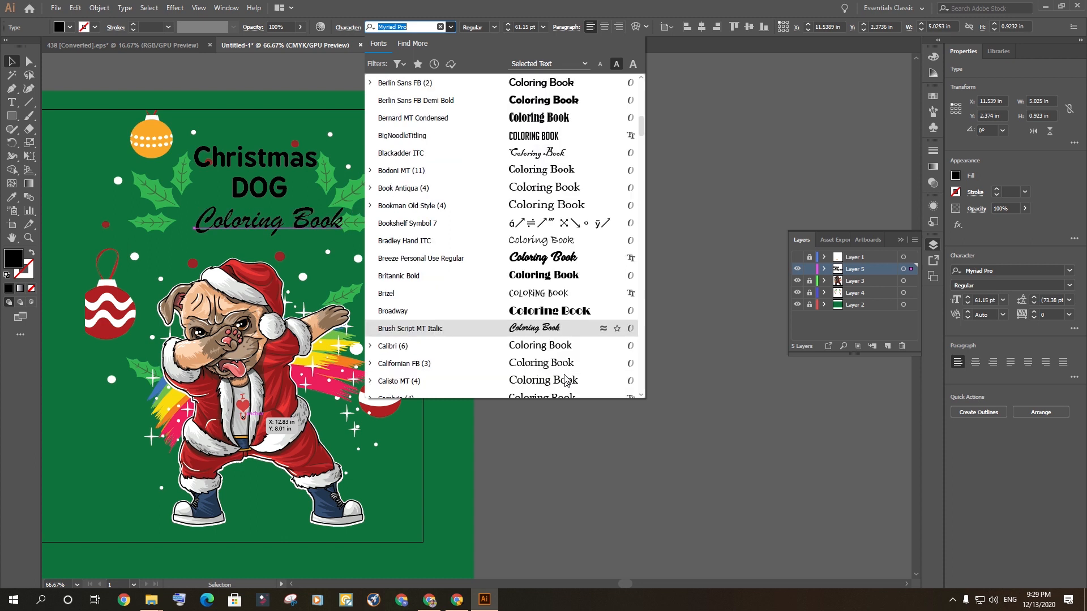
scroll(560, 343, down, 1)
scroll(561, 363, down, 1)
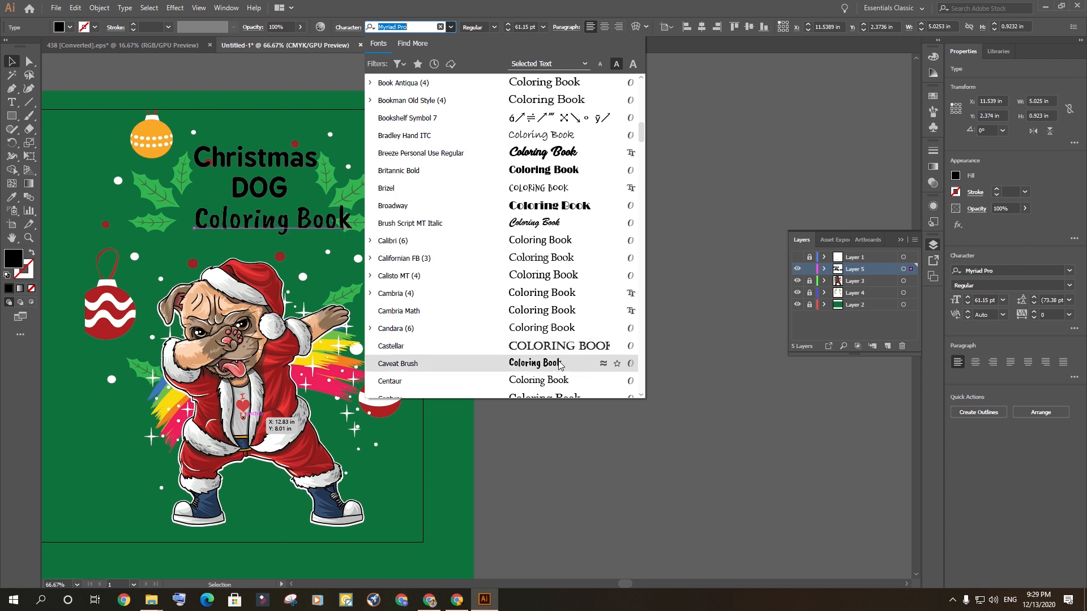
click(558, 363)
click(604, 253)
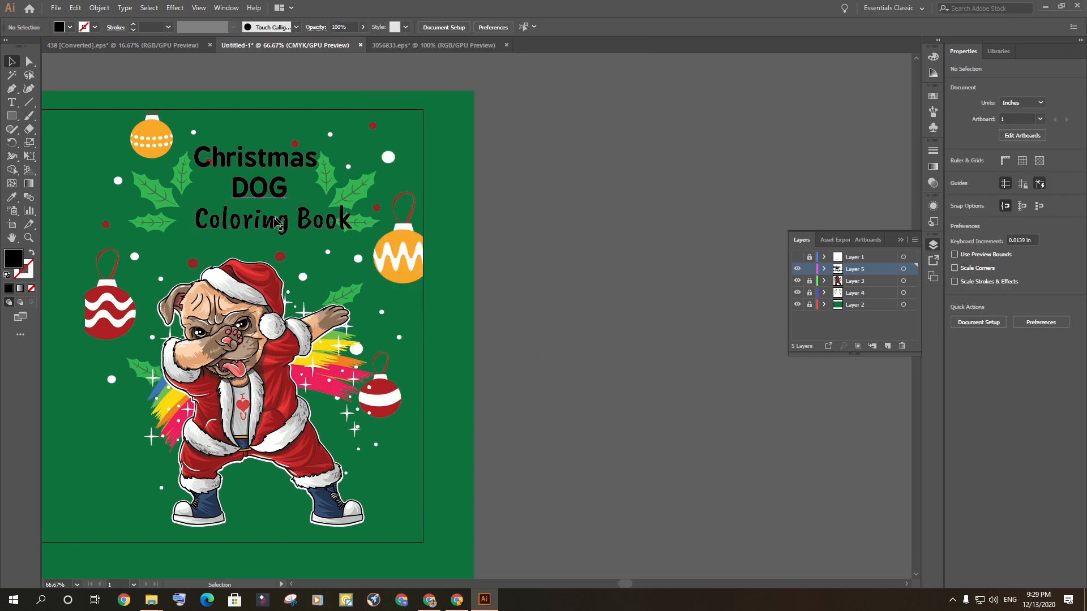
- Move the Coloring Book text down to just above the dog's hat, centre it under DOG and enlarge it slightly
drag(274, 225, 253, 239)
click(480, 217)
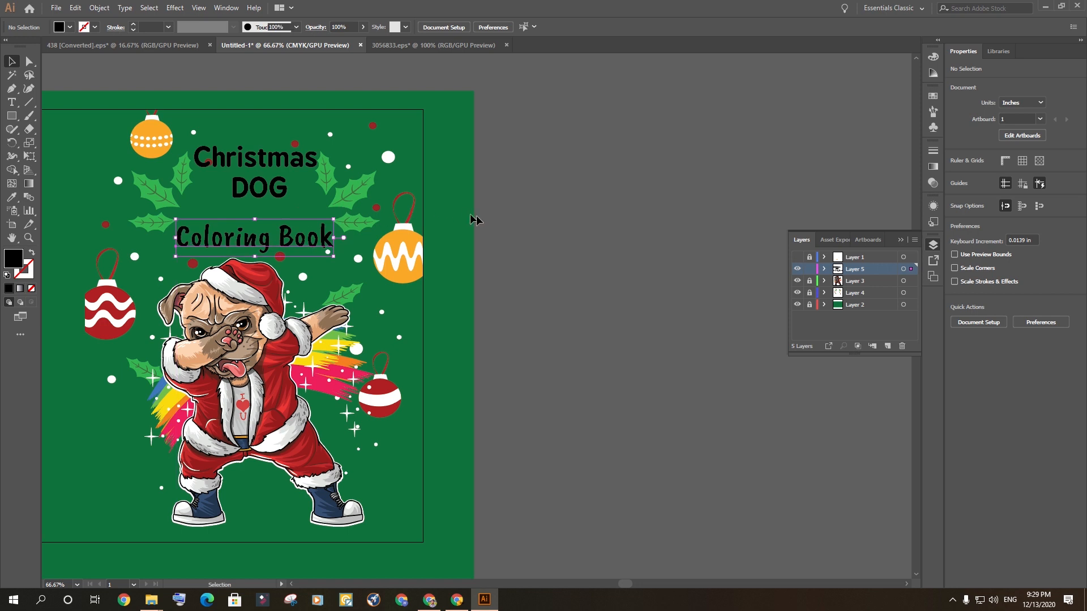
drag(531, 287, 790, 306)
click(562, 261)
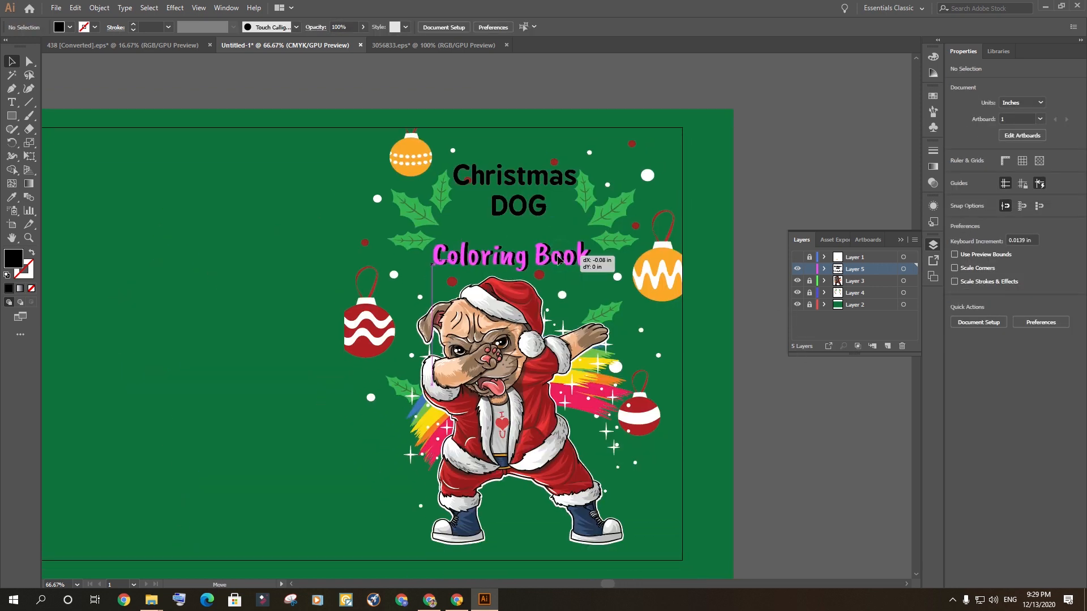
click(763, 409)
click(576, 266)
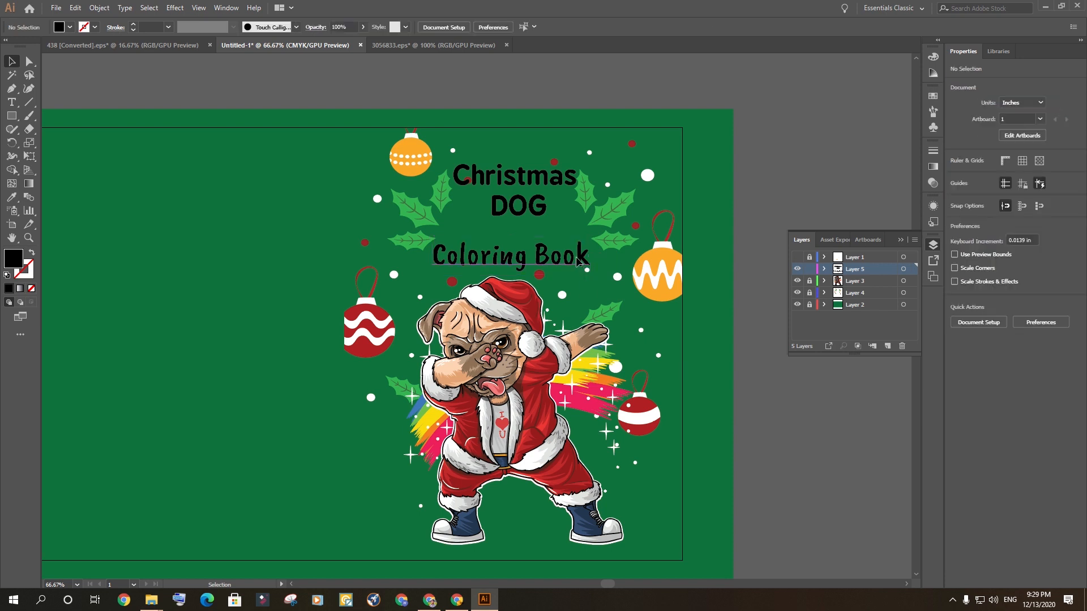
drag(592, 276, 558, 262)
click(784, 445)
click(747, 422)
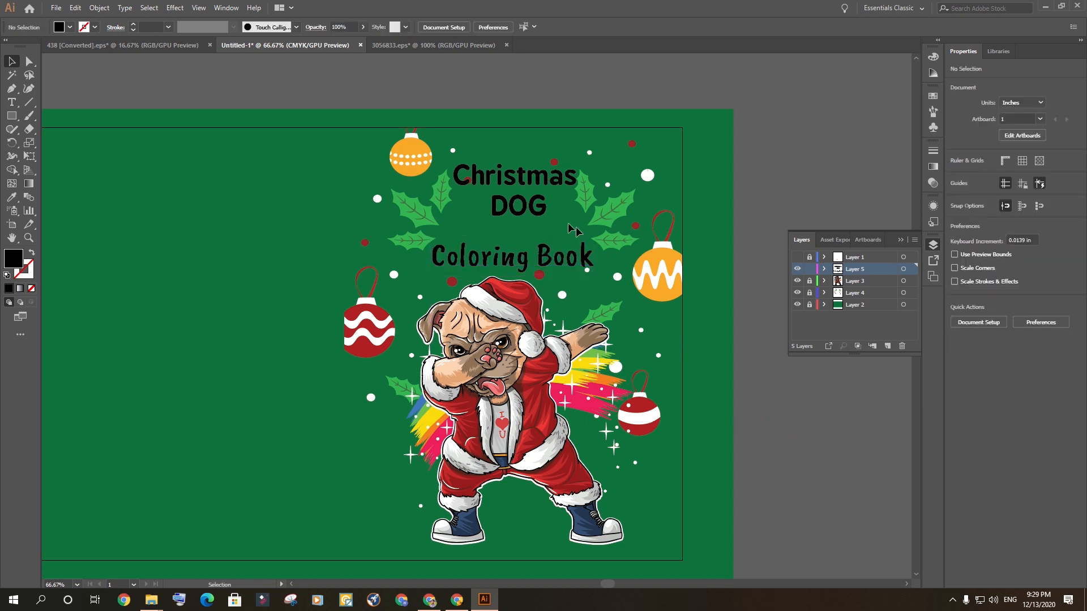
- Enlarge the DOG text to about 91 pt and centre it between the Christmas and Coloring Book lines
click(542, 209)
mouse_move(546, 217)
mouse_down()
mouse_move(609, 255)
mouse_move(535, 229)
mouse_up()
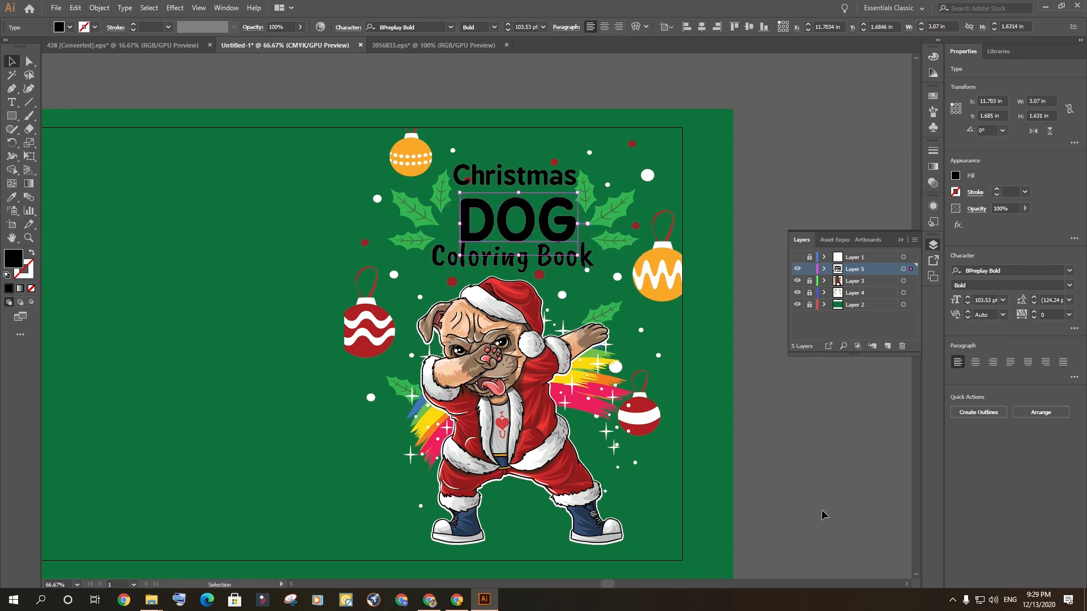
click(822, 510)
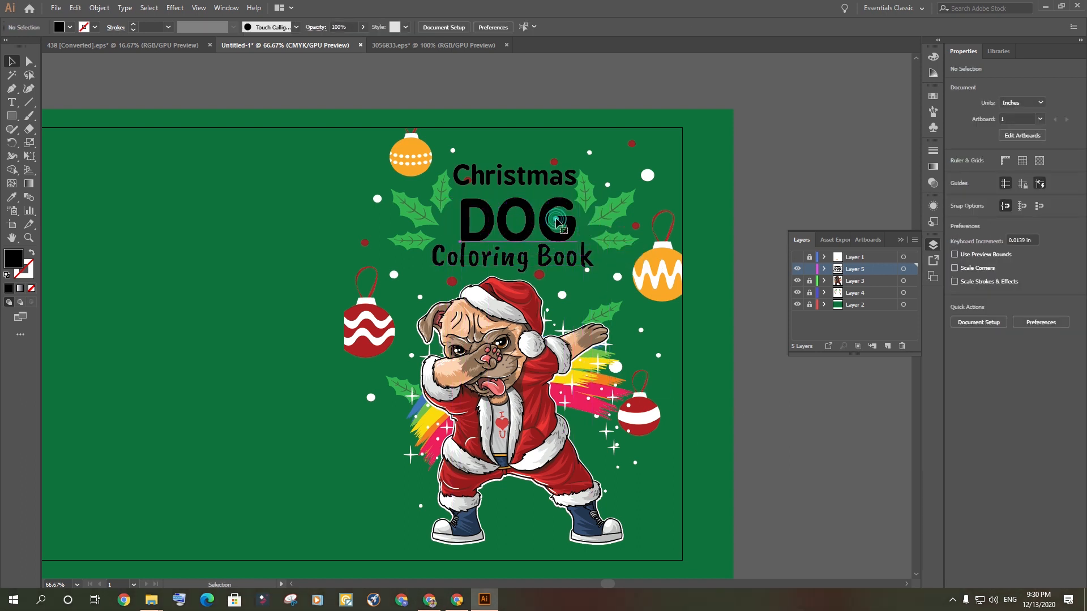
click(578, 195)
drag(574, 198, 569, 200)
drag(539, 228, 541, 224)
click(772, 172)
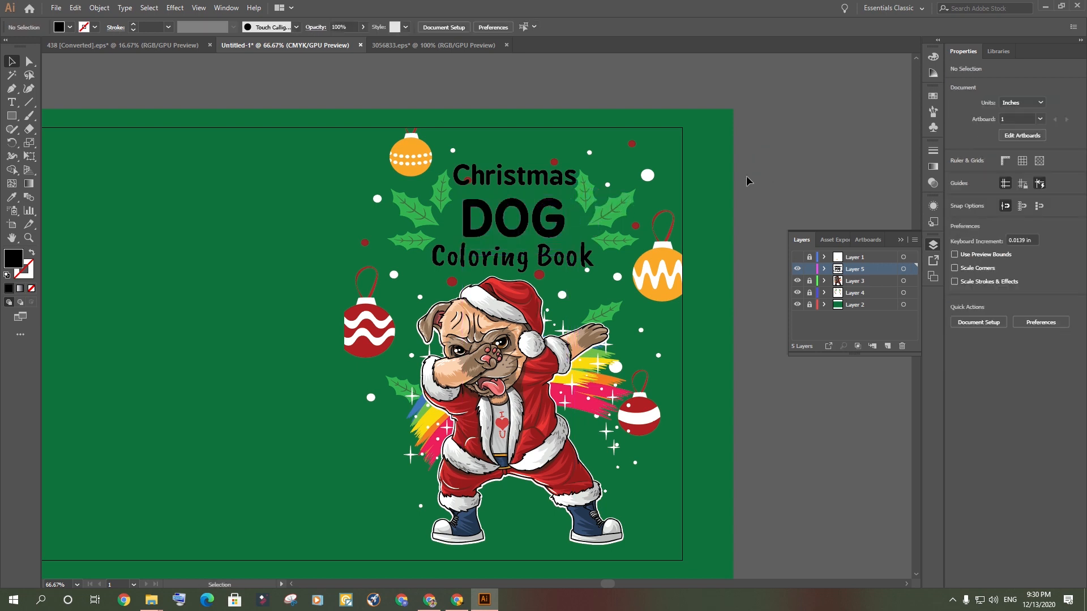
click(541, 218)
click(819, 204)
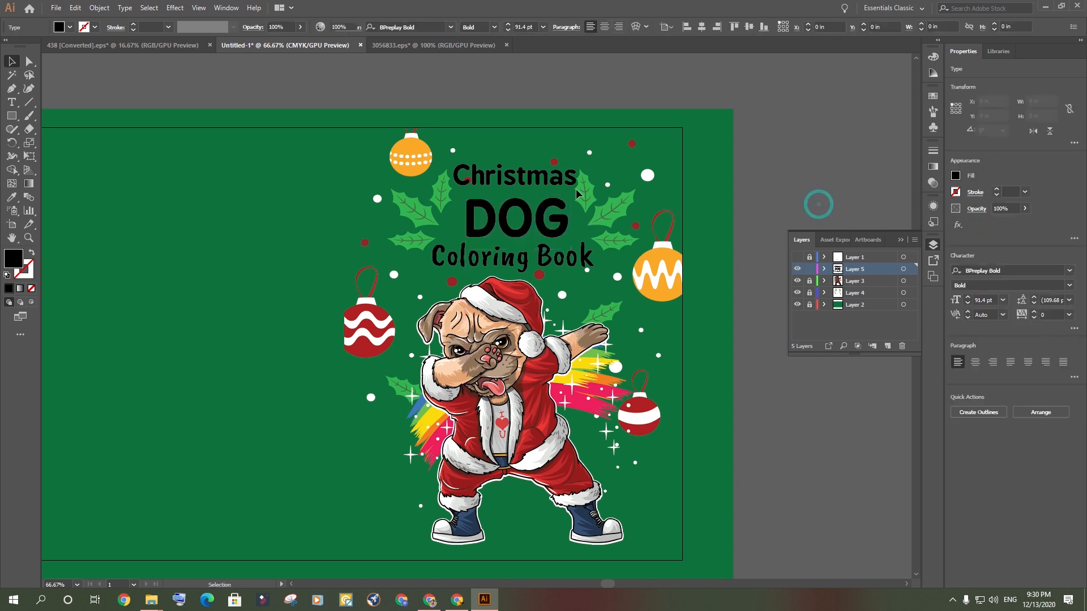
- Enlarge the Christmas text to about 50 pt and move it down closer to DOG
click(543, 178)
drag(579, 163, 625, 162)
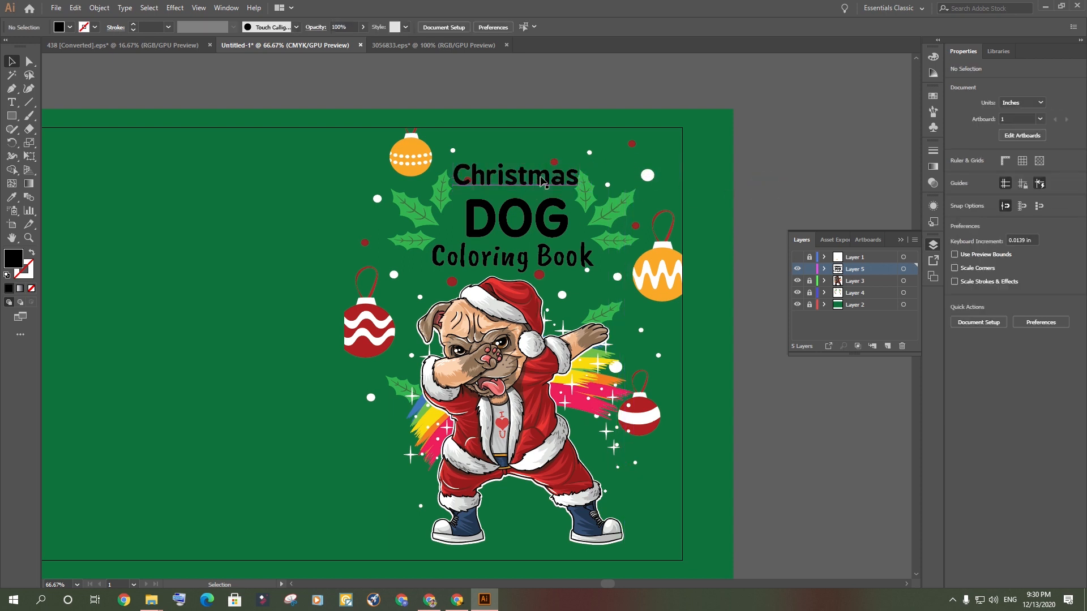
drag(554, 175, 552, 181)
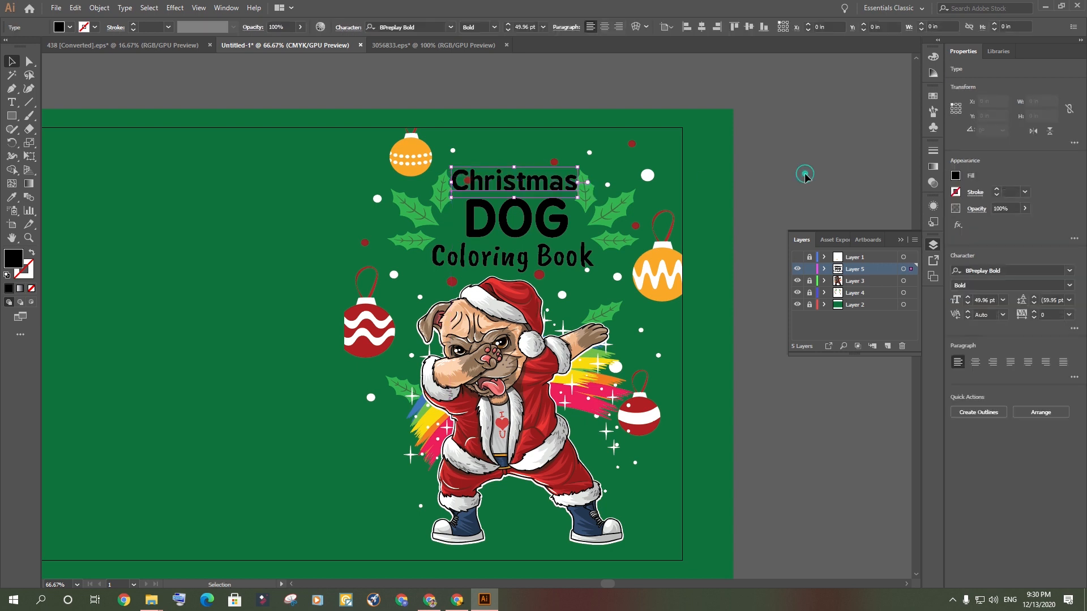
click(784, 178)
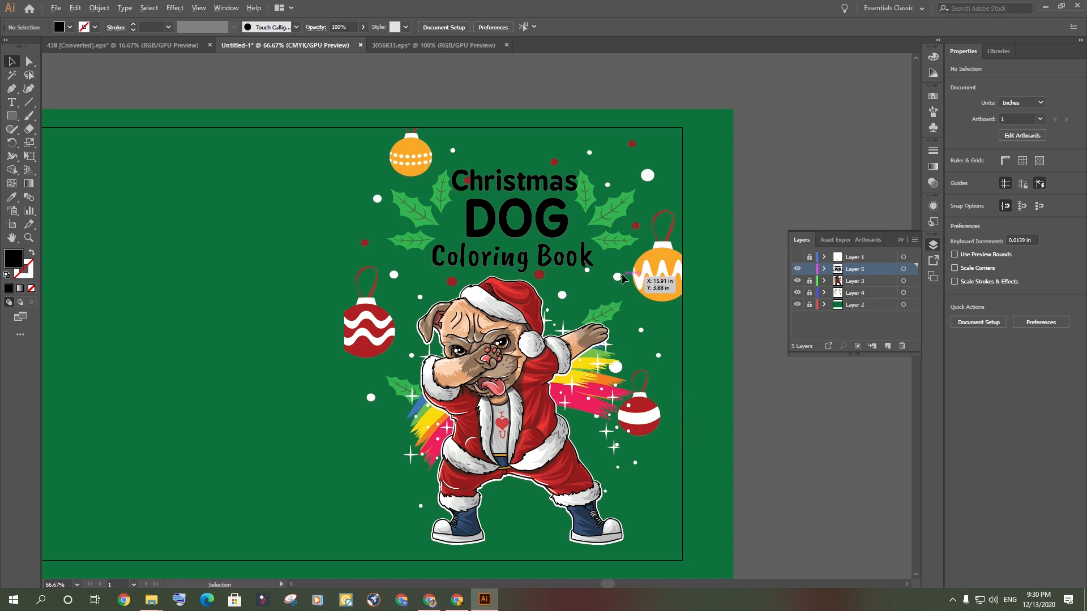
- Reduce the DOG text to about 83 pt, keeping it centred between the two other title lines
scroll(621, 274, down, 2)
scroll(623, 321, up, 1)
click(557, 219)
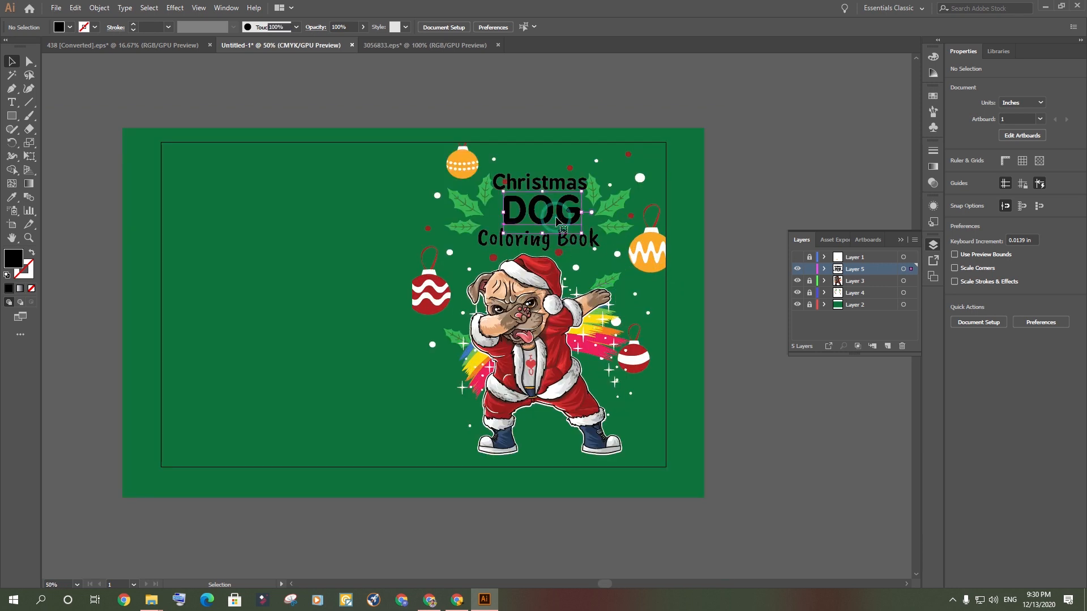
drag(581, 191, 578, 196)
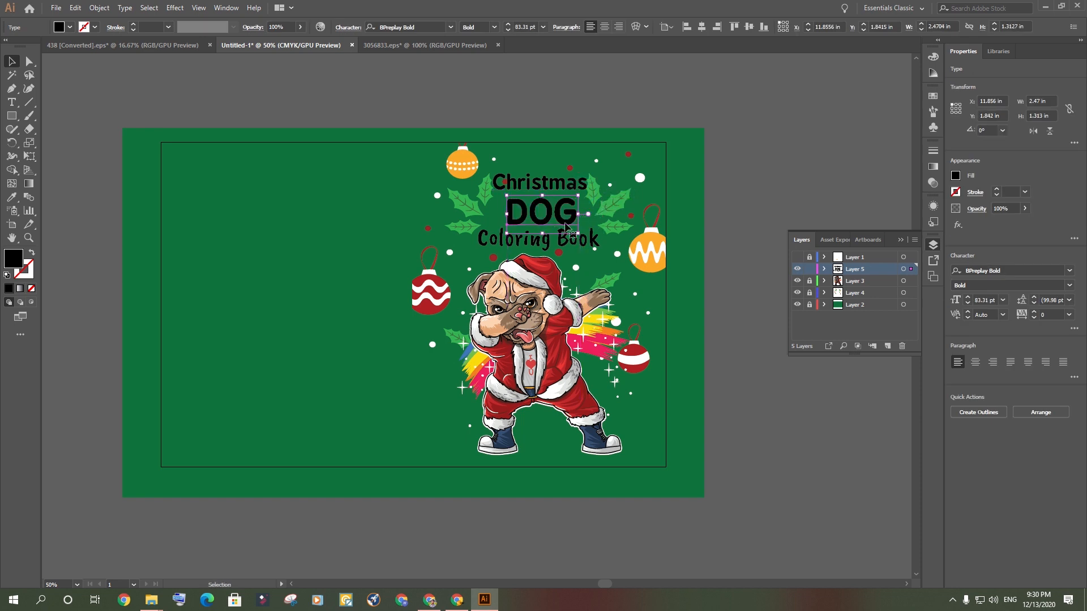
click(764, 391)
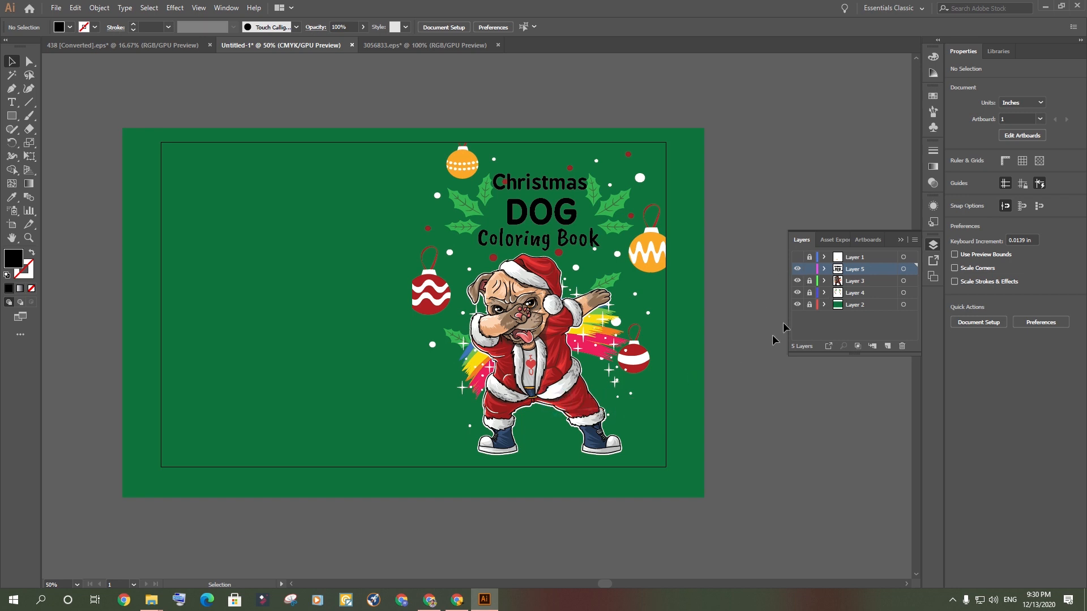
- Show the cover template on Layer 1 over the artwork and check the title lines against its front cover area
click(583, 243)
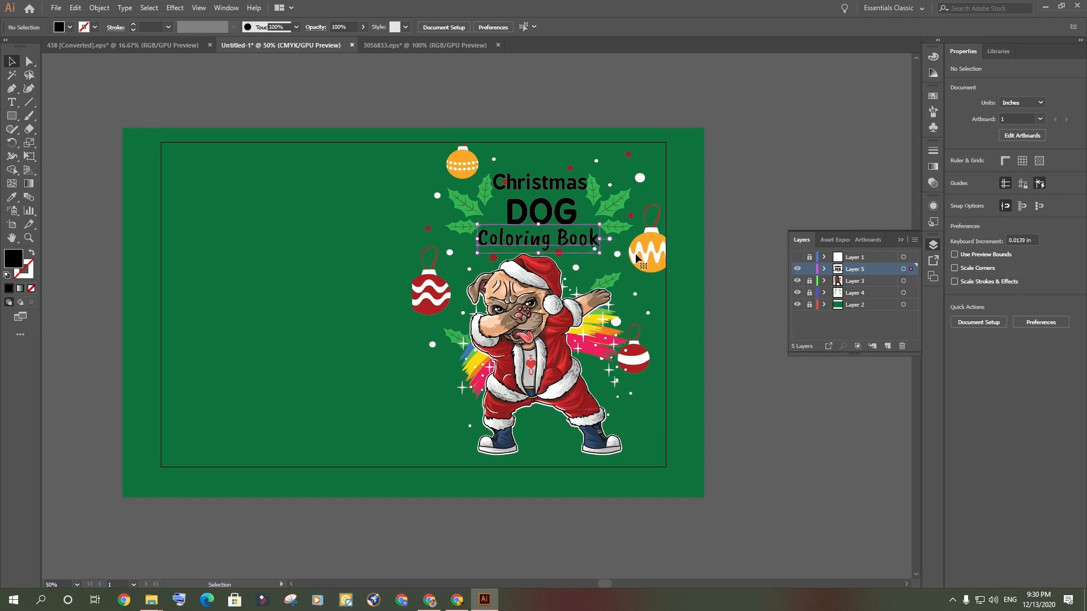
click(785, 456)
click(797, 266)
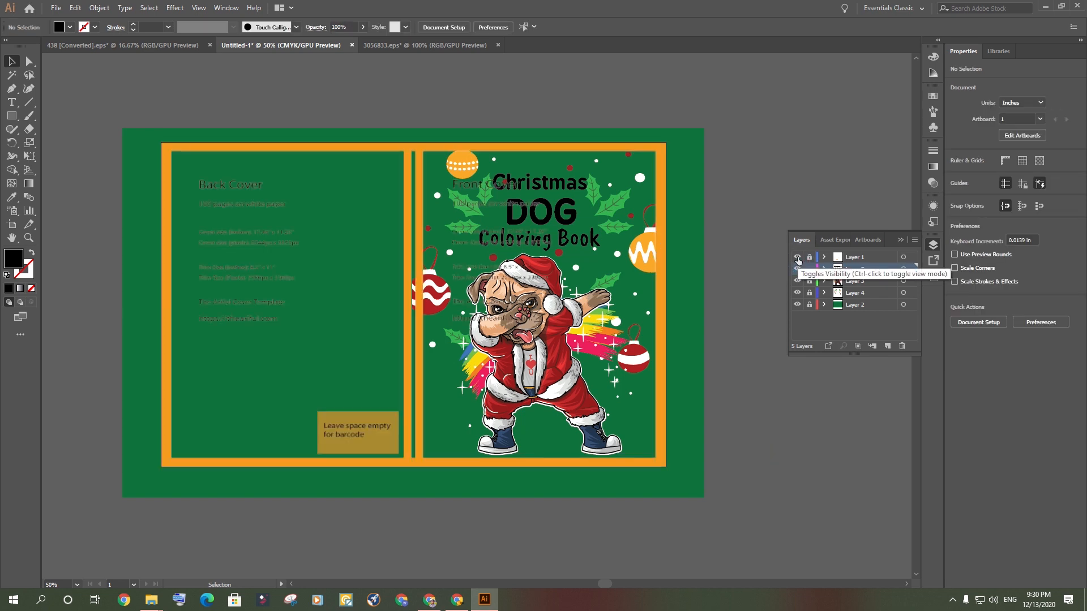
click(568, 218)
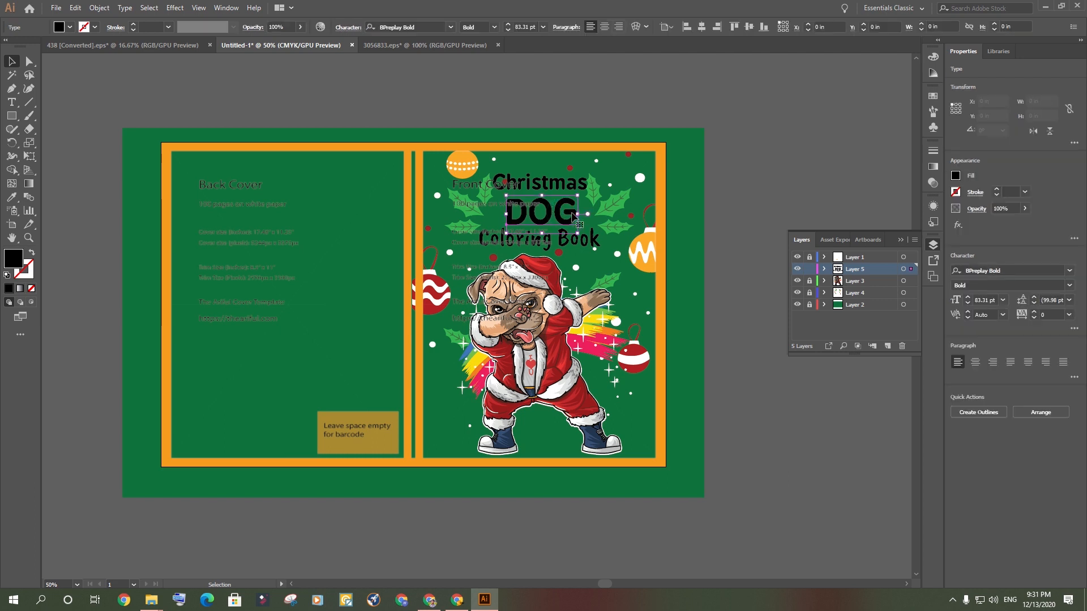
click(763, 387)
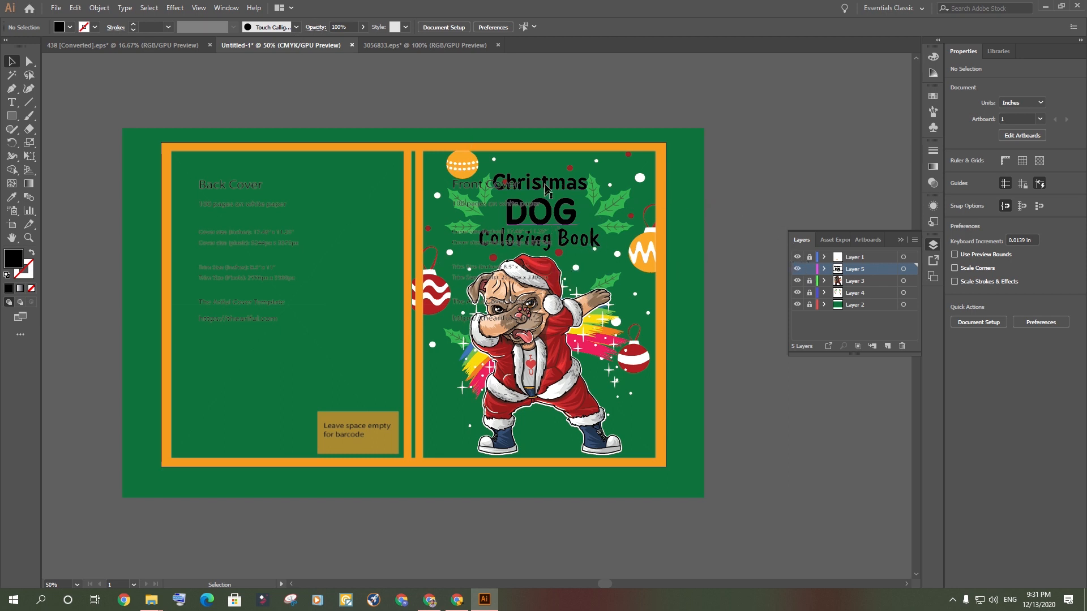
- Switch to the Freepik page in Chrome, search for "christmas text" and look through the results
click(430, 601)
click(73, 10)
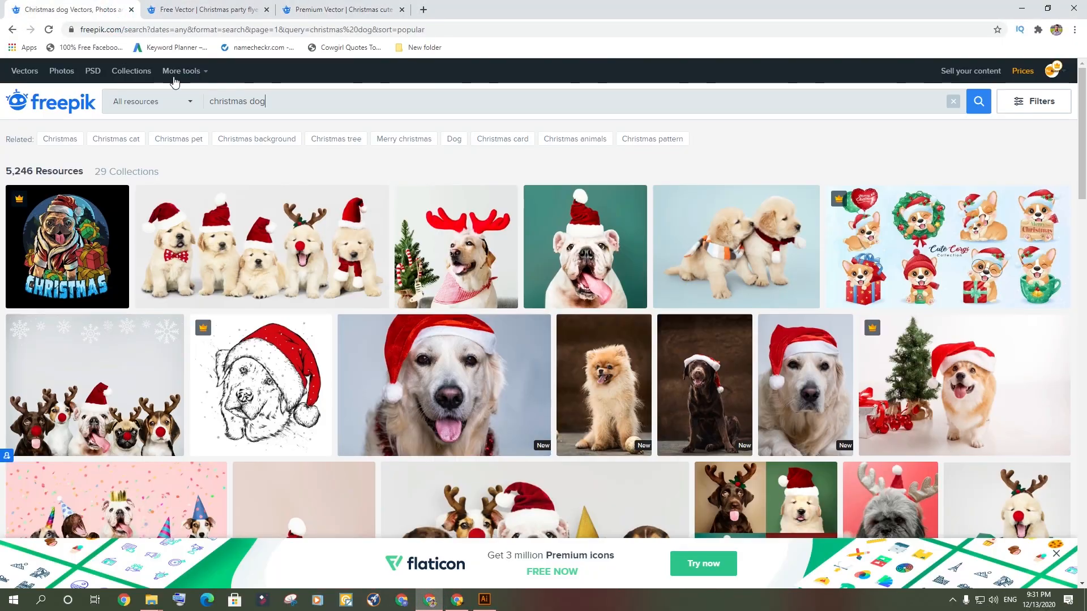
drag(338, 101, 252, 104)
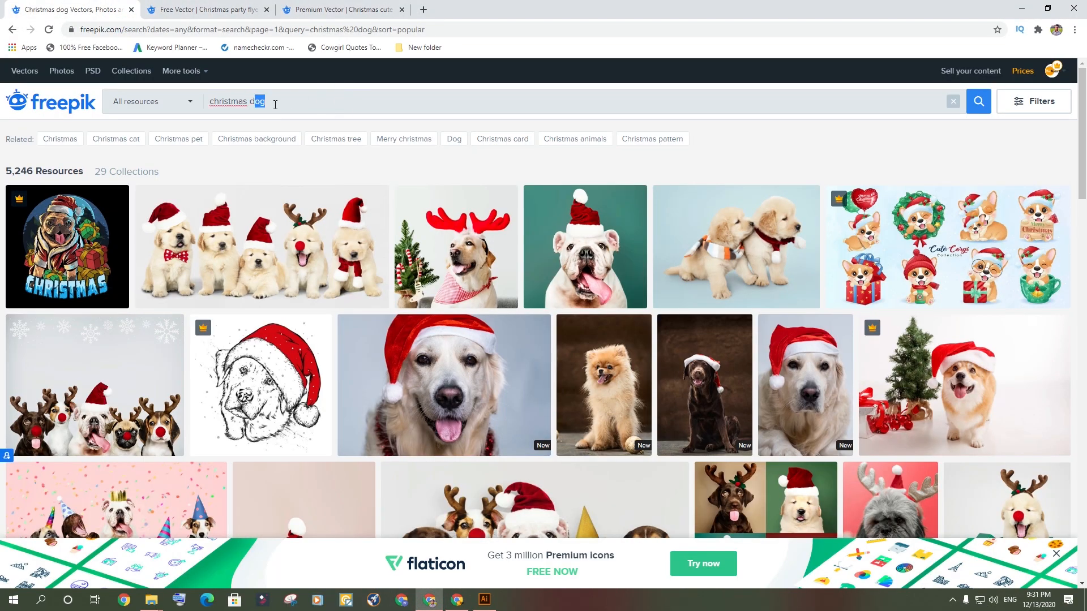
key(BackSpace)
key(BackSpace)
key(BackSpace)
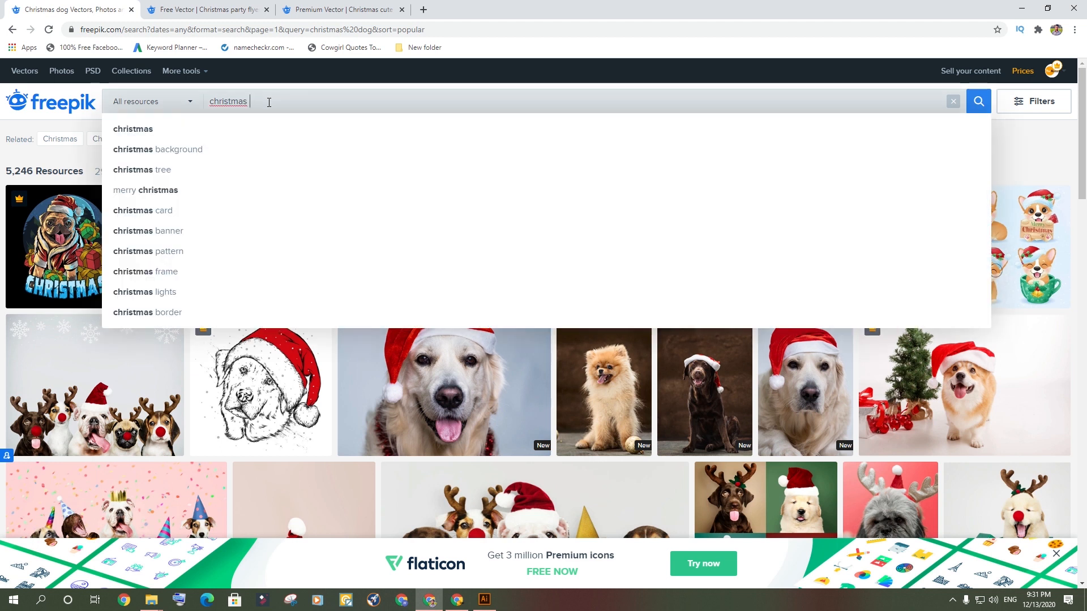
text(t)
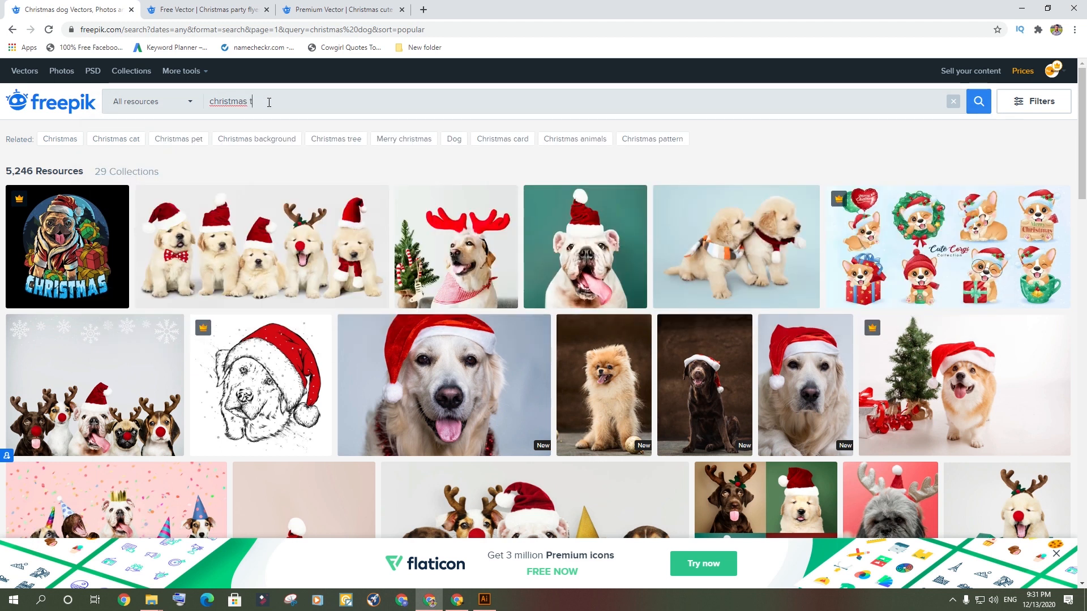
text(ext)
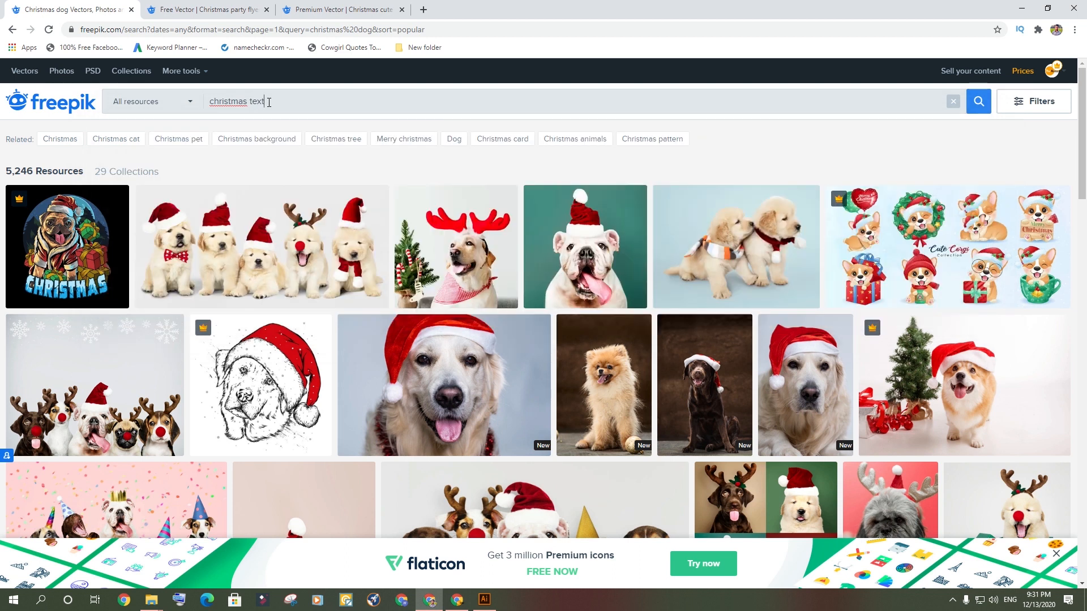
key(Return)
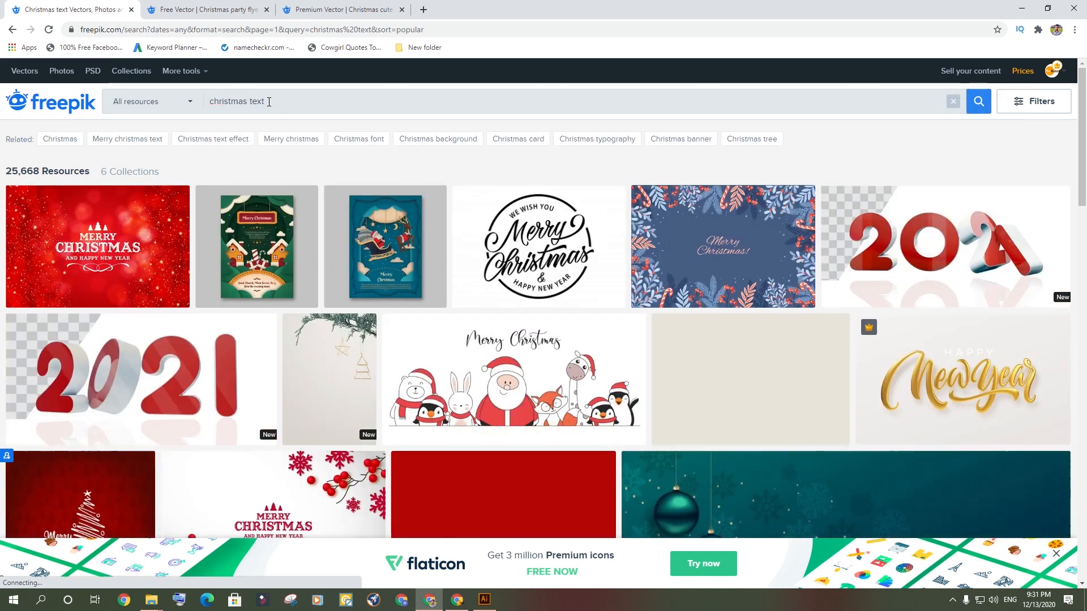
scroll(747, 343, down, 1)
scroll(747, 343, down, 3)
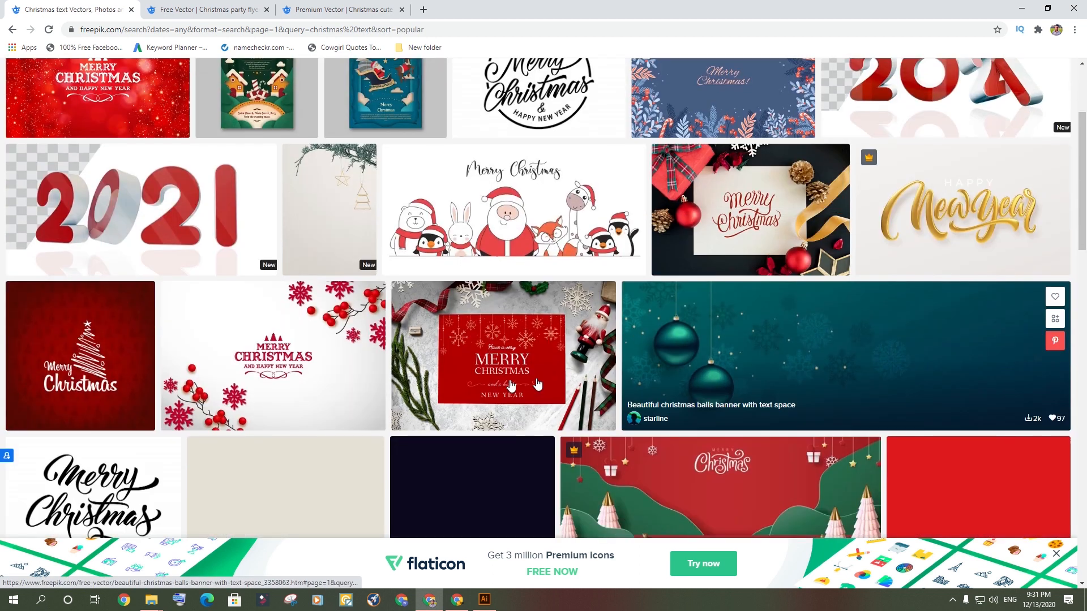
- Look through the rest of the Freepik "christmas text" results for lettering and colour ideas
scroll(356, 385, down, 1)
scroll(356, 385, down, 3)
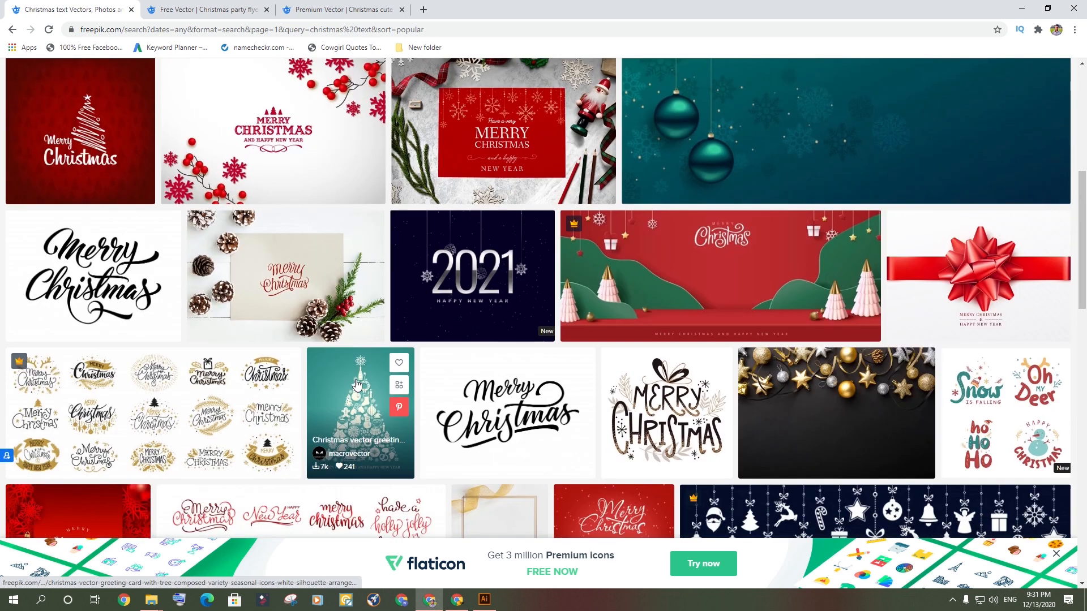
scroll(305, 371, down, 3)
scroll(306, 371, down, 2)
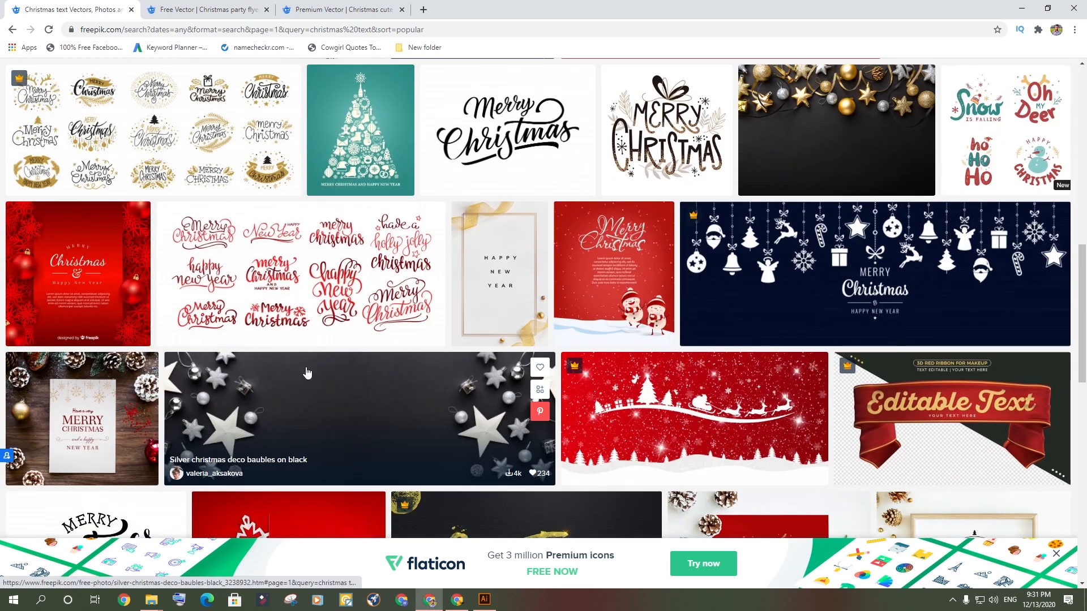
scroll(306, 371, down, 2)
scroll(435, 426, down, 3)
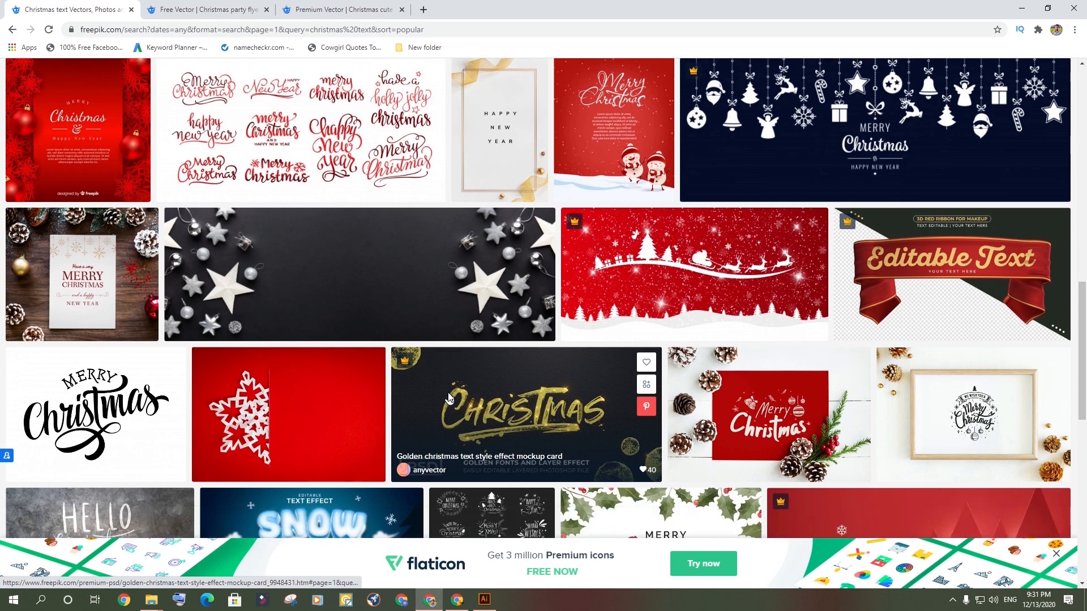
scroll(463, 401, down, 2)
scroll(463, 401, down, 1)
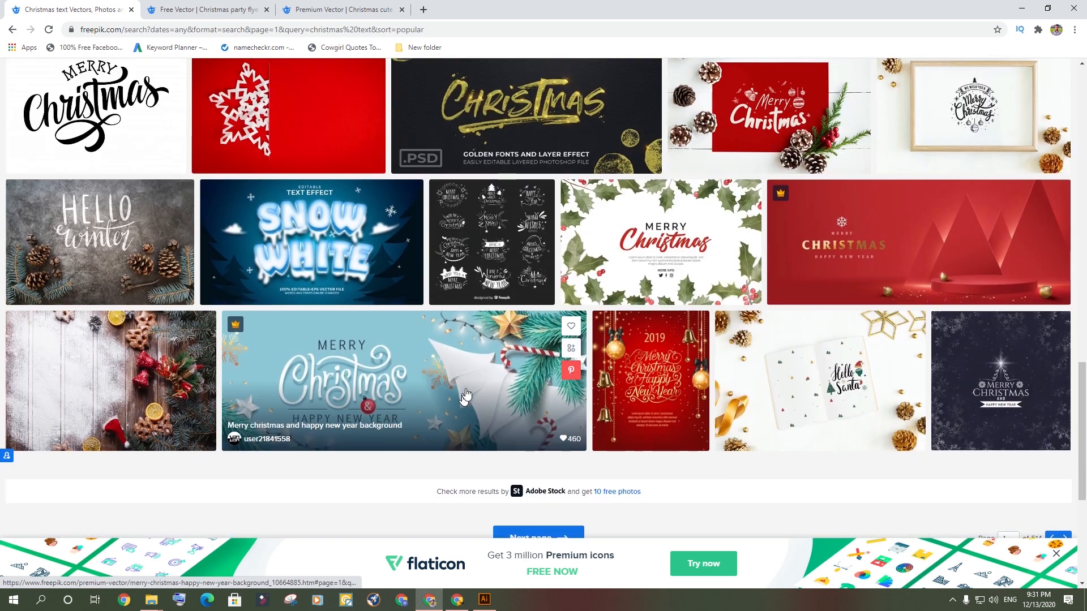
- Switch back to Illustrator and recolour the Christmas text with the orange sampled from the zigzag ornament
key(alt+Tab)
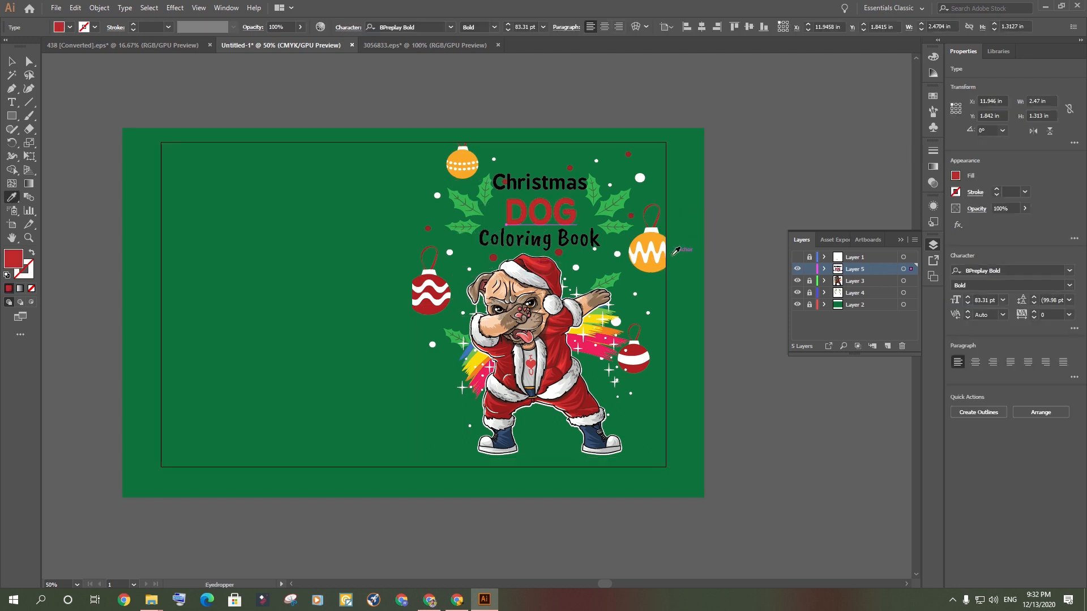
key(a)
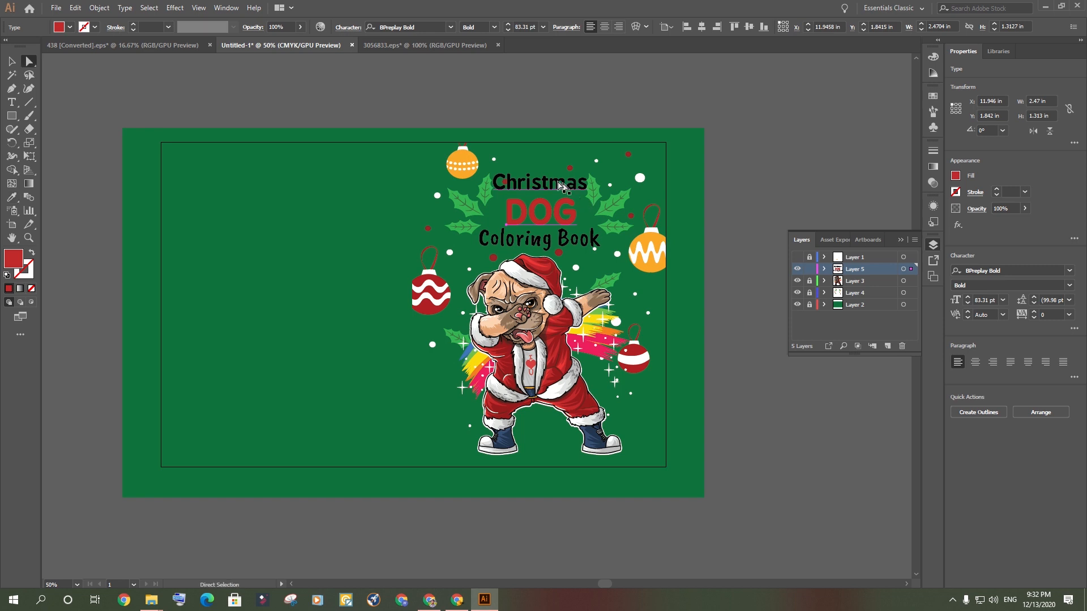
key(v)
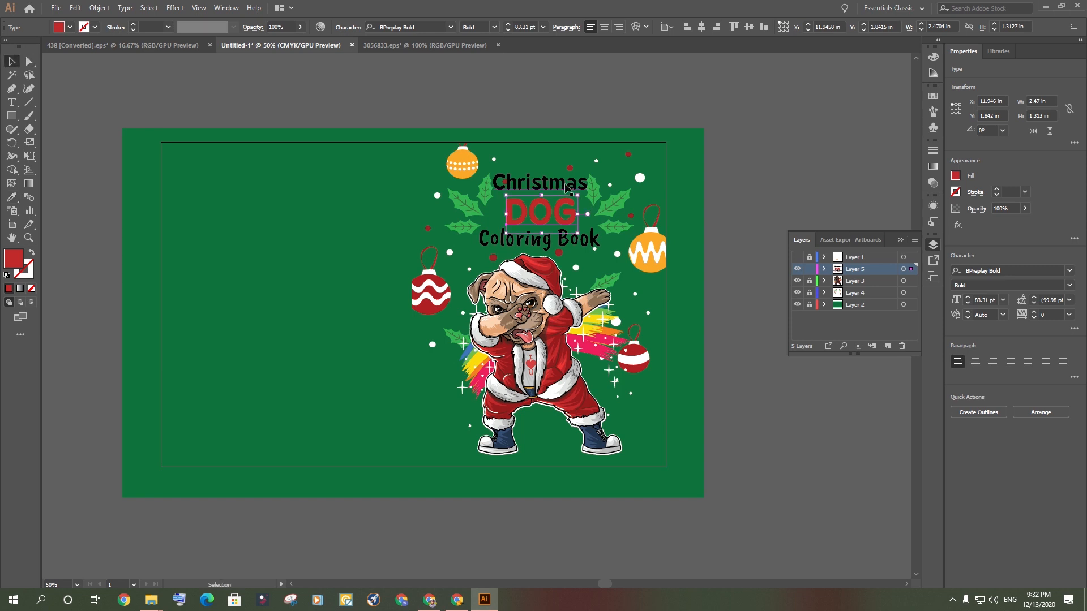
click(568, 187)
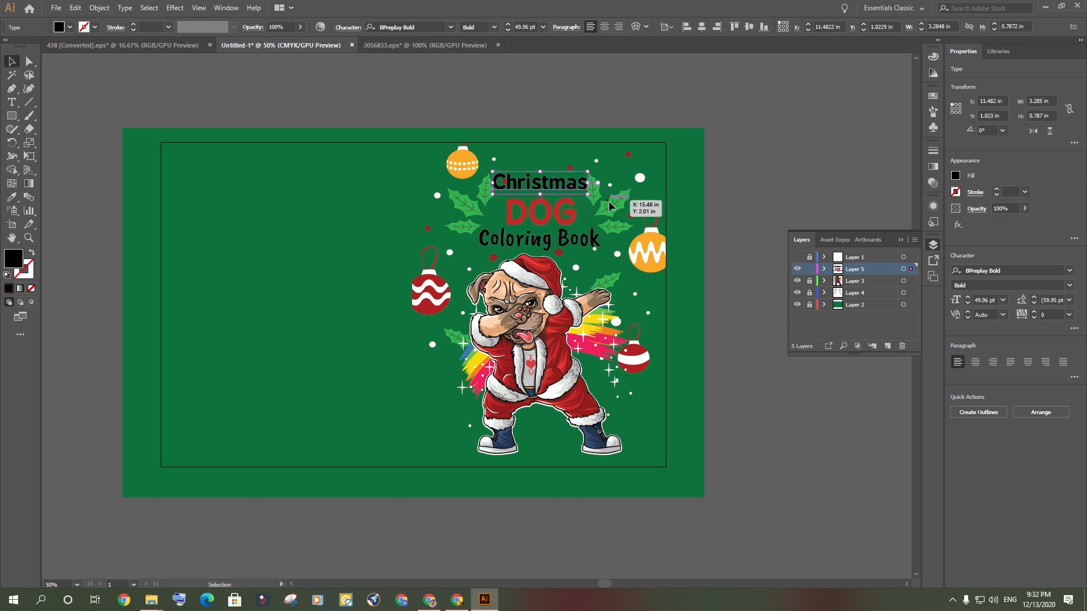
scroll(603, 333, up, 2)
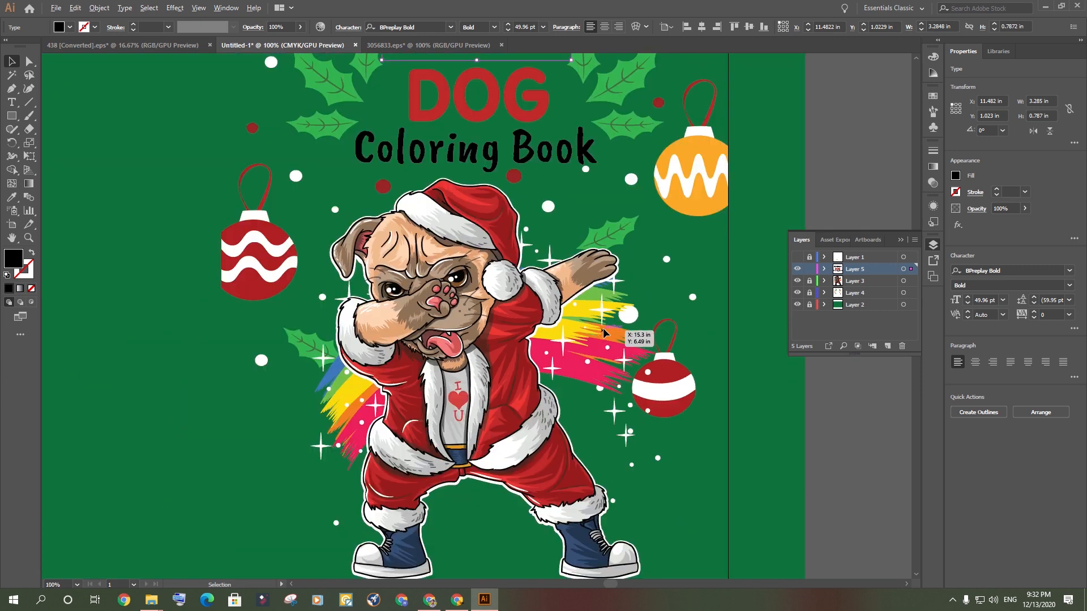
scroll(603, 328, down, 1)
key(i)
click(587, 343)
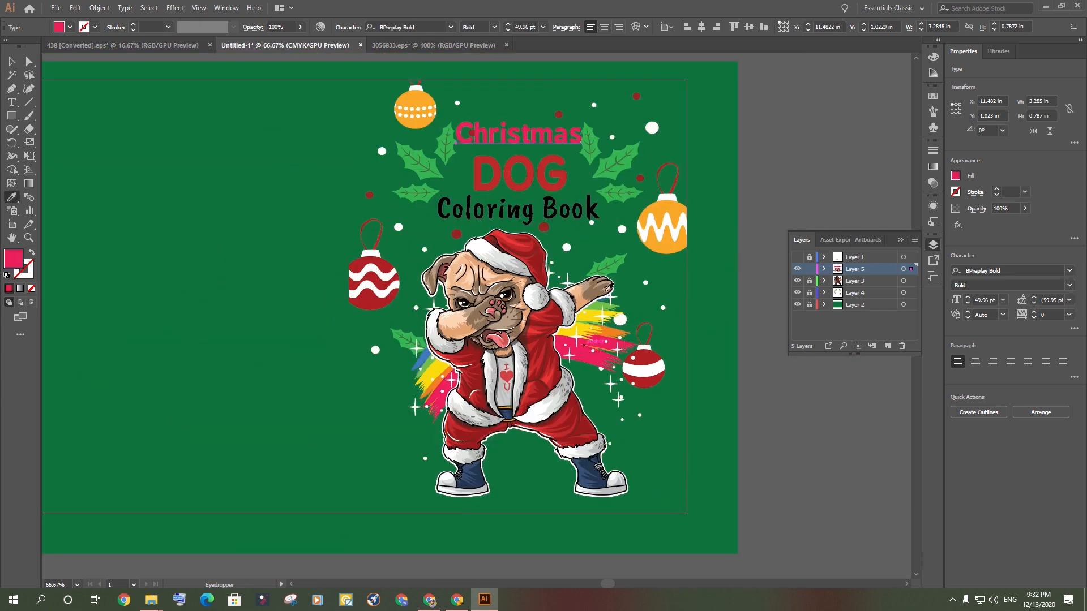
click(662, 208)
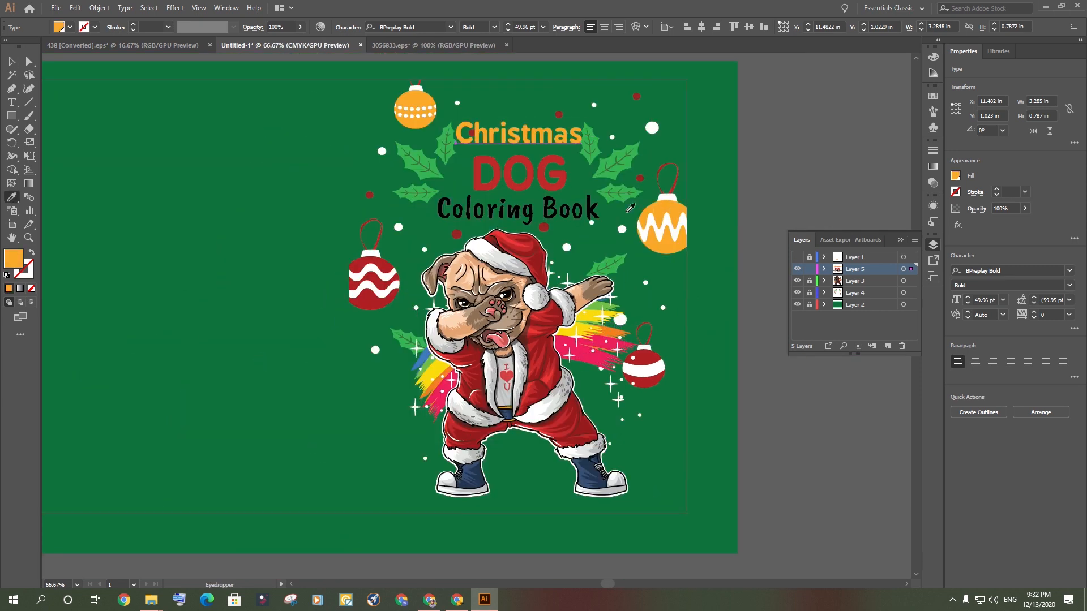
- Recolour the Coloring Book text with the light green sampled from the holly leaf above the pug's raised arm
ctrl+click(583, 210)
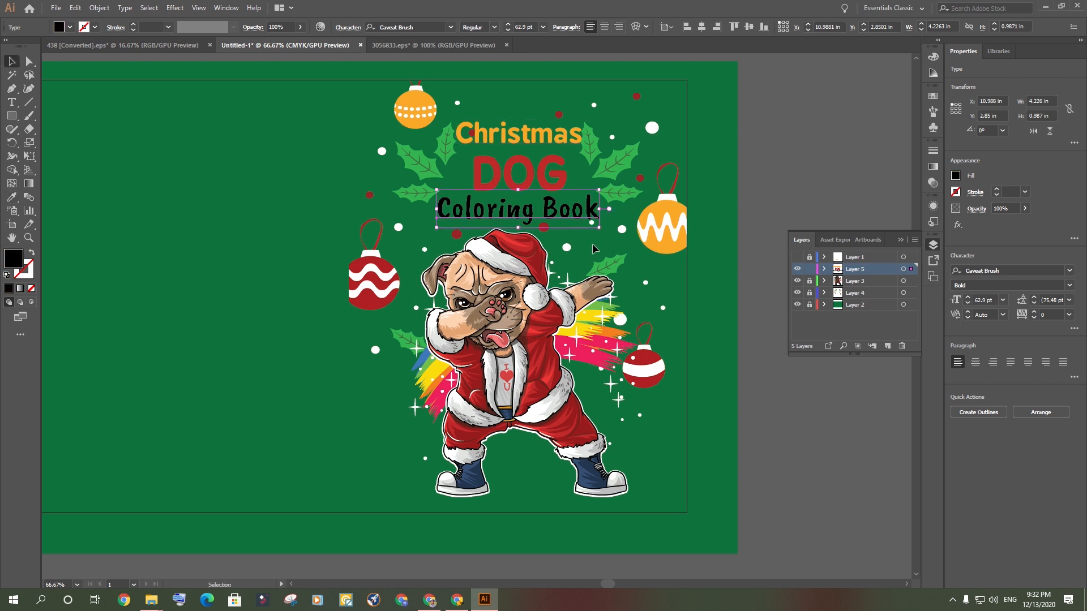
click(599, 303)
click(616, 256)
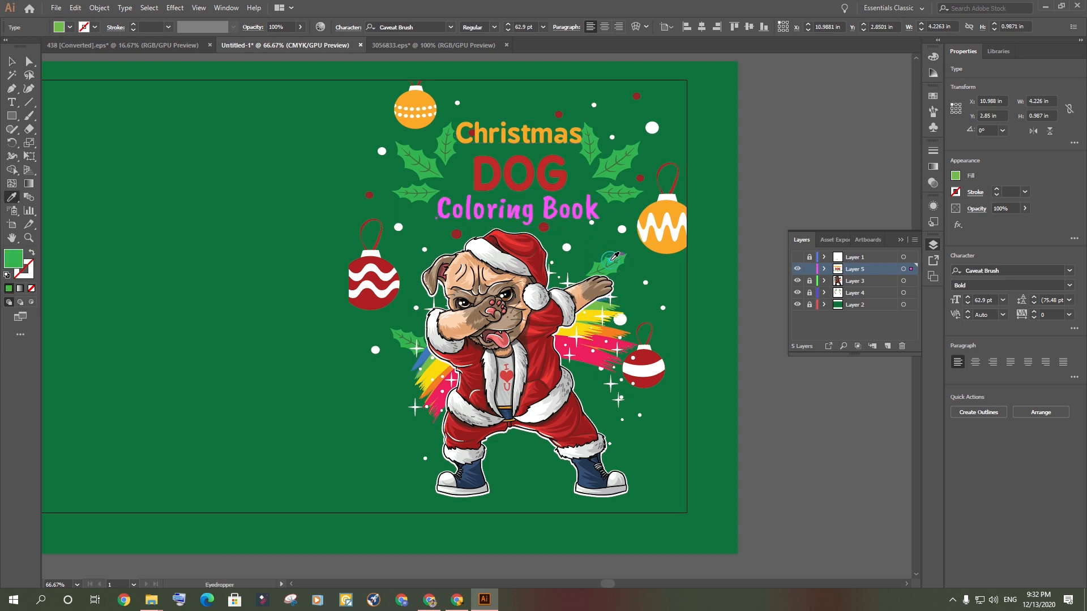
click(615, 257)
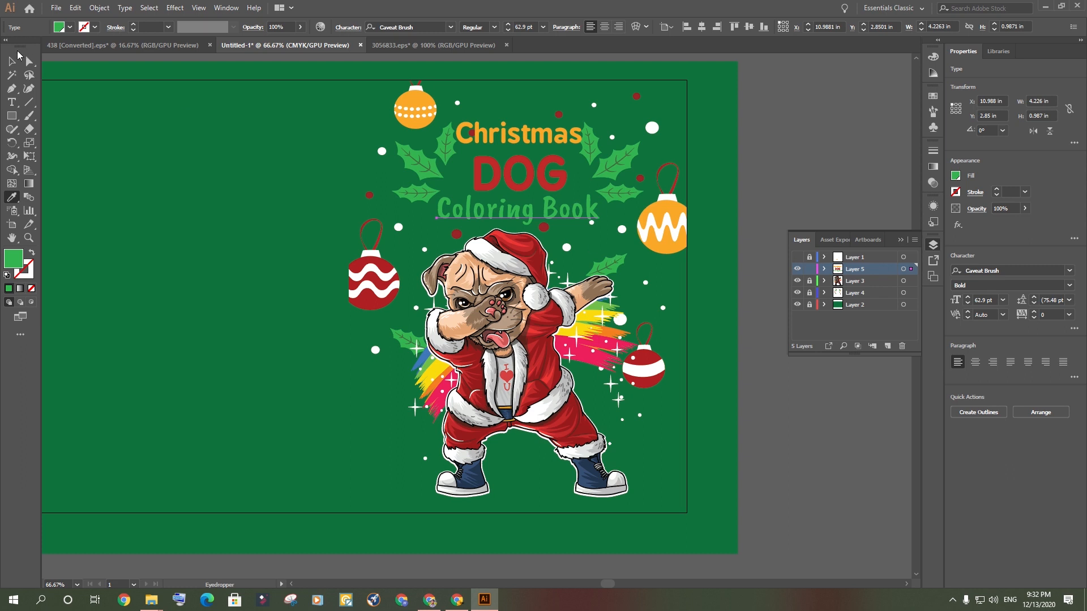
- Unlock Layer 4 and stretch the ornament group to about 9.11 in wide, past the cover's outer edge
click(809, 293)
click(12, 61)
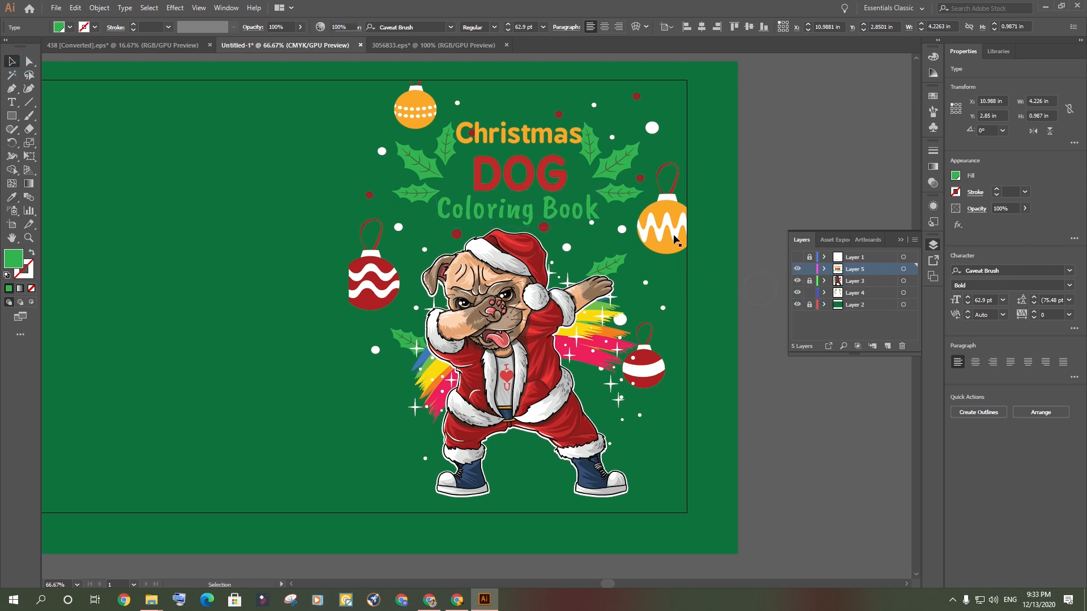
click(686, 299)
drag(687, 299, 702, 299)
click(736, 360)
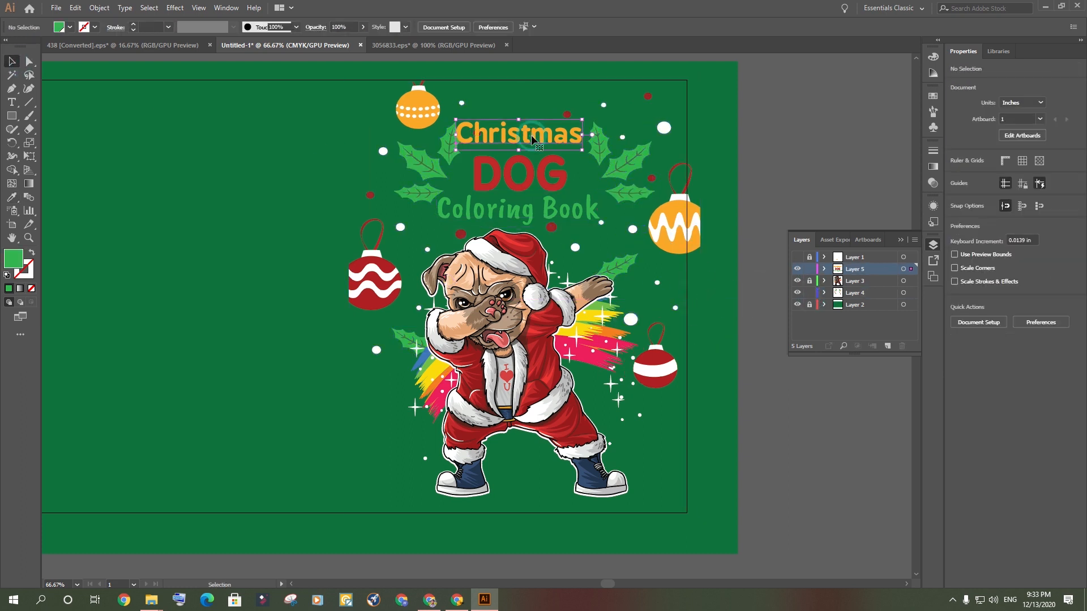
- Shift the Christmas text slightly right and down so it sits centred between the holly leaves
click(532, 137)
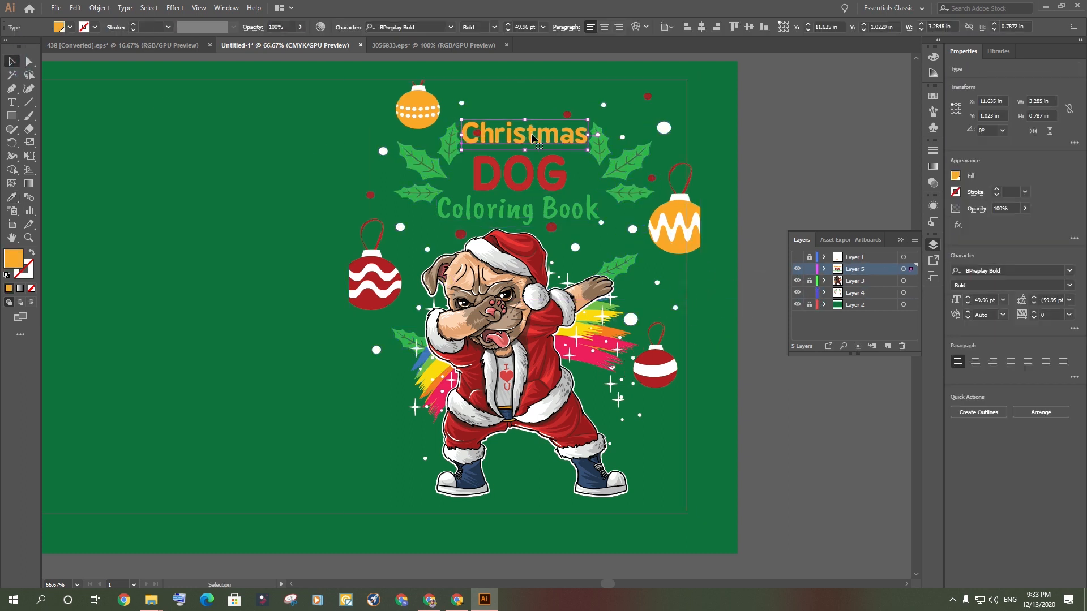
drag(532, 137, 532, 140)
click(758, 138)
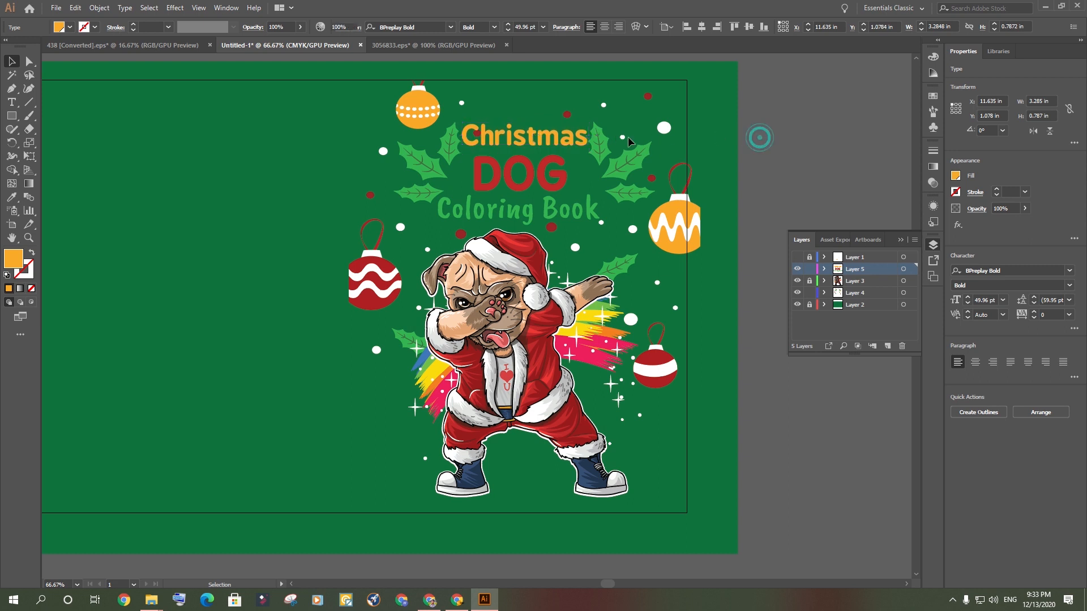
double_click(481, 134)
double_click(479, 134)
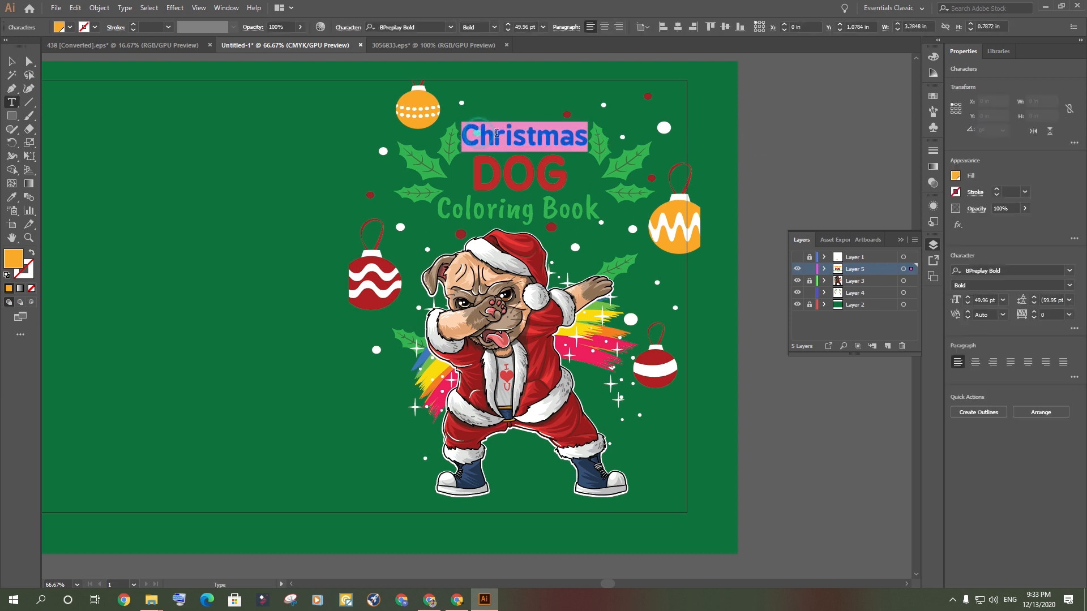
click(12, 60)
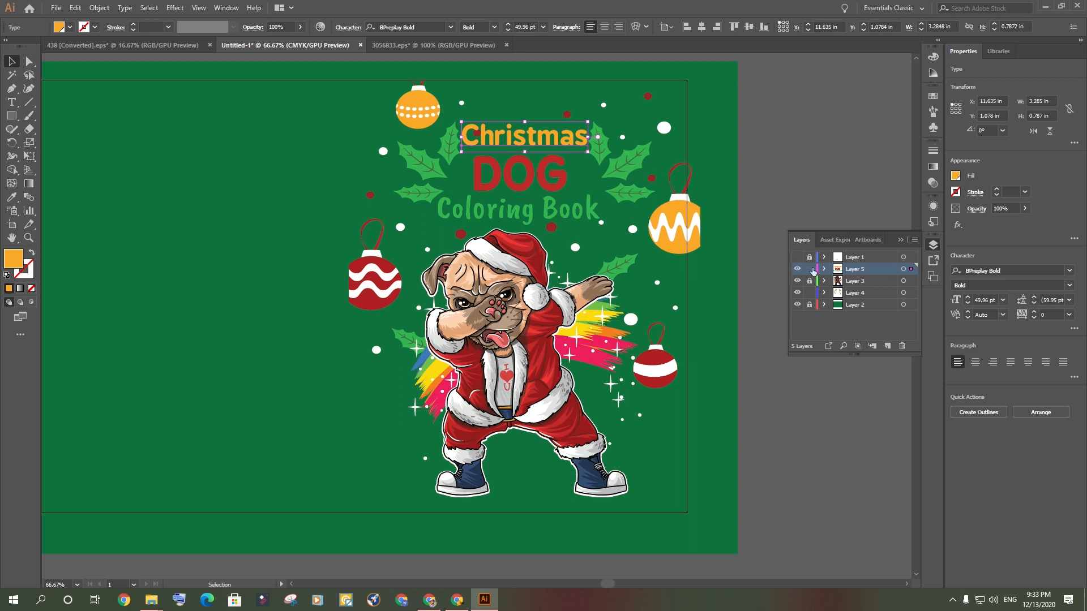
- Lock Layer 5, isolate the nested ornament group on Layer 4 and delete the red dot behind the Christmas text
click(810, 269)
click(860, 293)
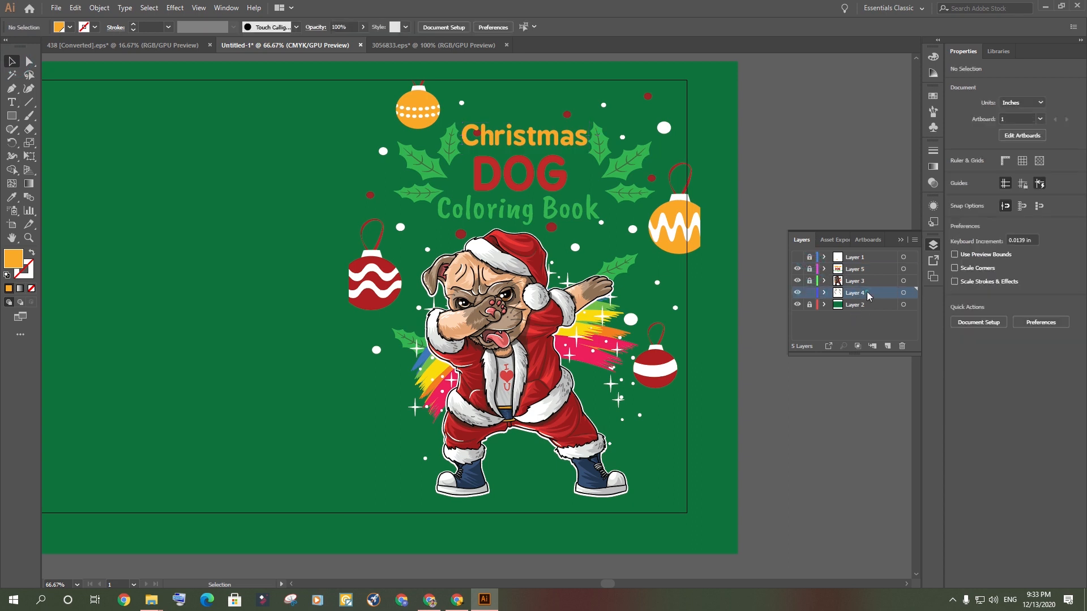
double_click(479, 135)
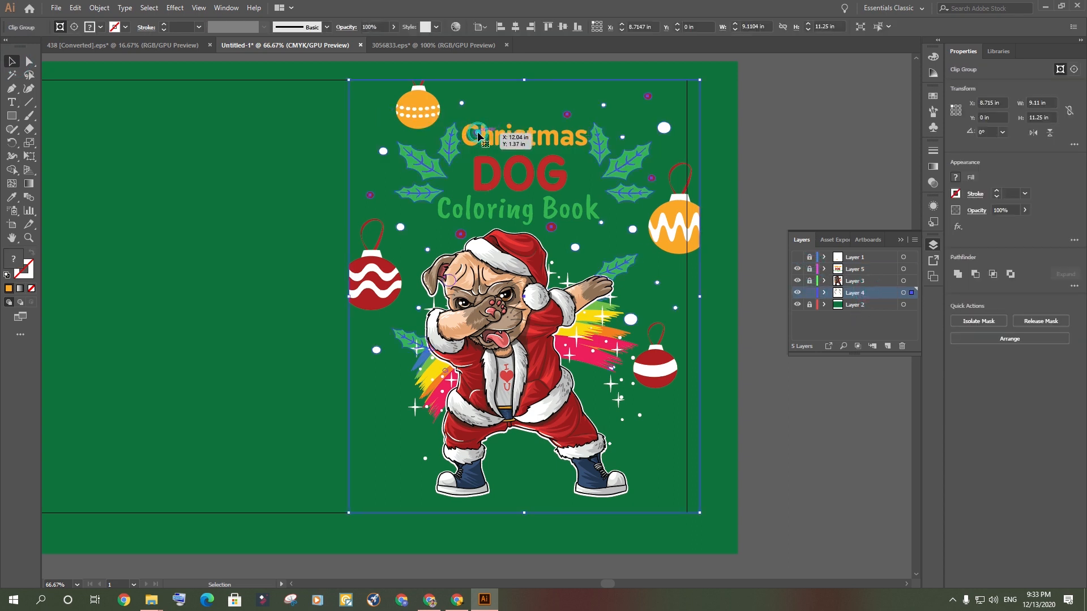
double_click(479, 135)
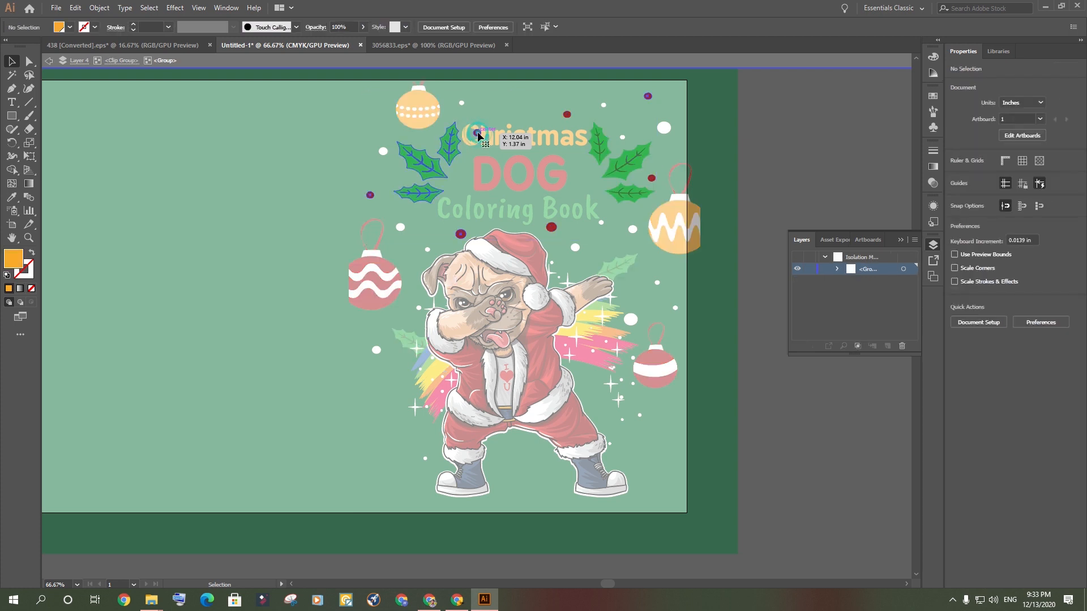
double_click(477, 134)
double_click(477, 135)
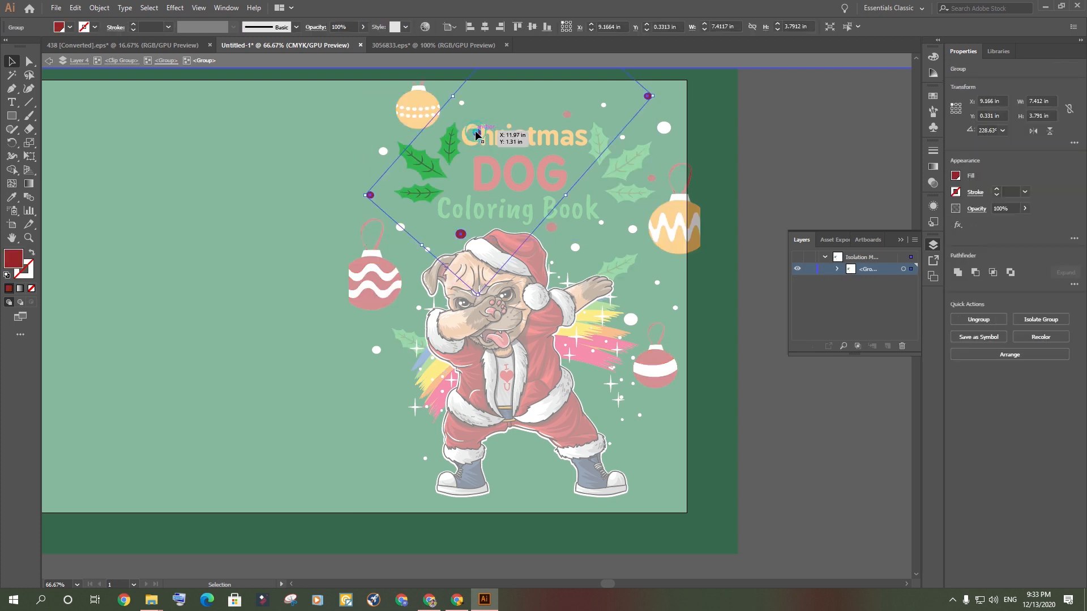
click(476, 134)
click(749, 165)
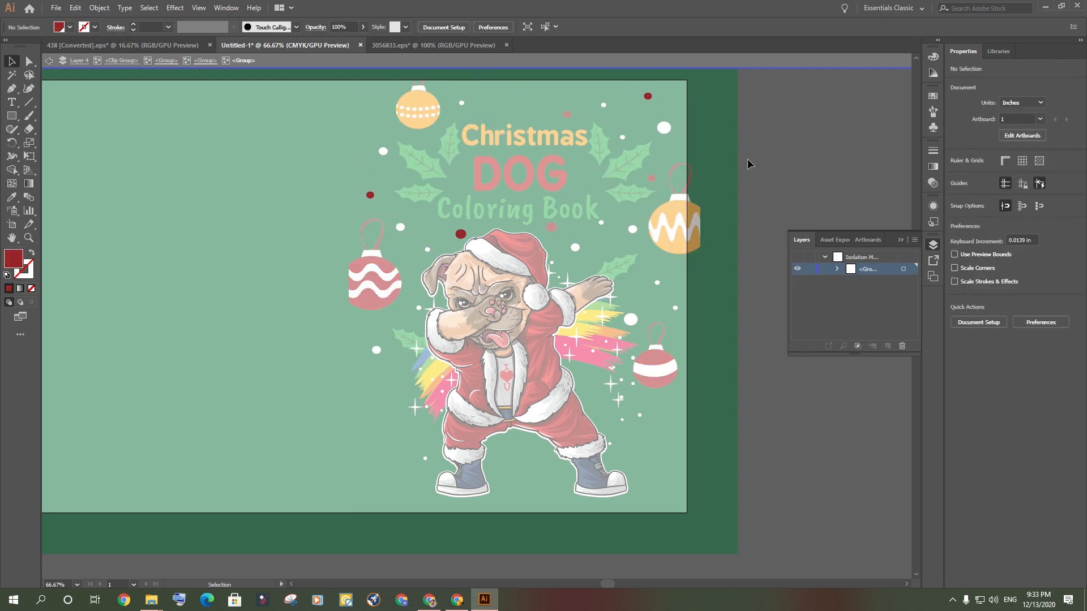
double_click(783, 166)
- Unlock Layer 5 and nudge the Christmas text slightly down and to the right
click(810, 269)
click(512, 138)
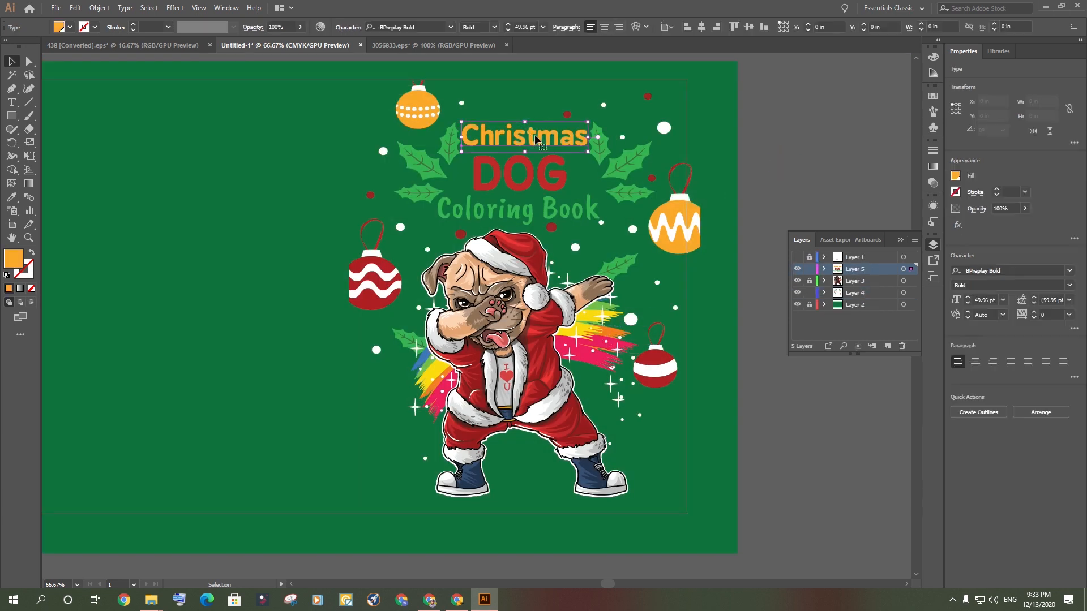
key(Down)
key(Down)
key(Down)
key(Right)
click(800, 148)
click(529, 133)
click(807, 134)
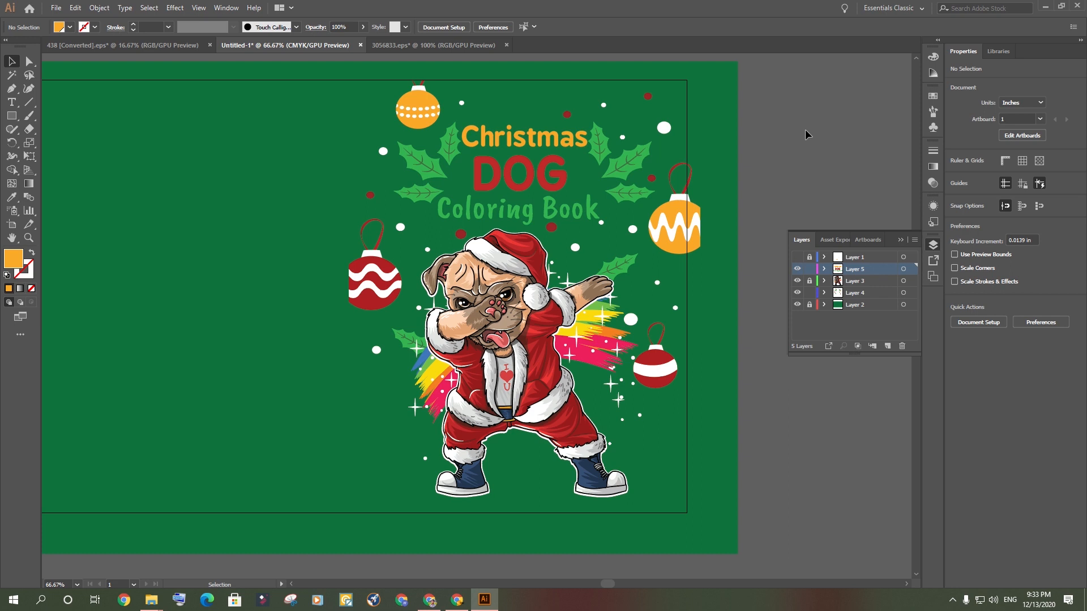
- Try the Christmas text's BPreplay Bold font and orange fill on the Coloring Book text, and undo it
click(558, 217)
key(i)
click(555, 136)
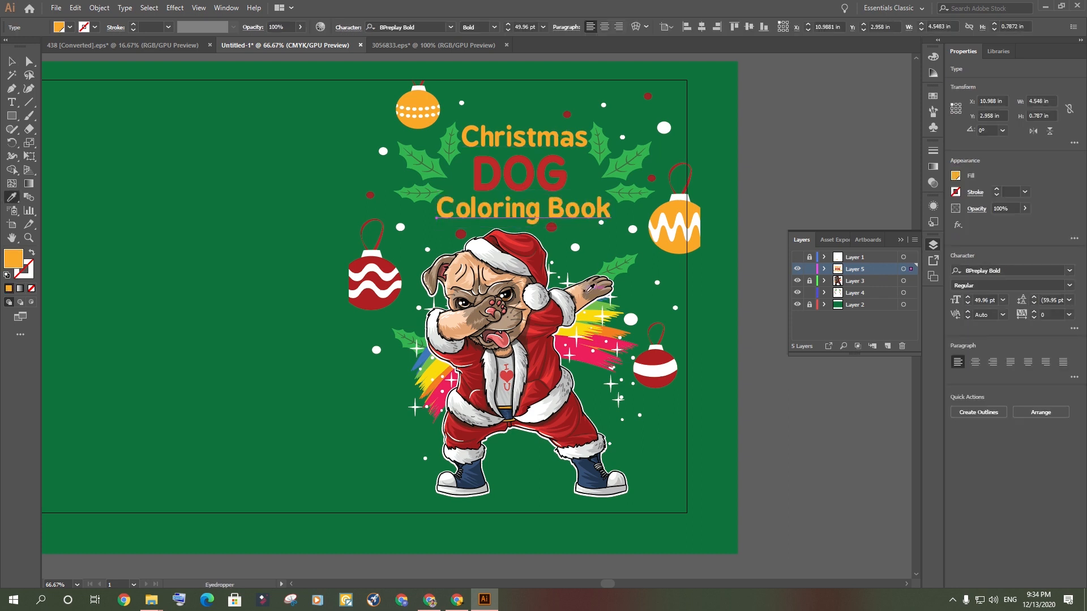
click(533, 165)
click(537, 140)
key(ctrl+z)
key(ctrl+z)
key(ctrl+z)
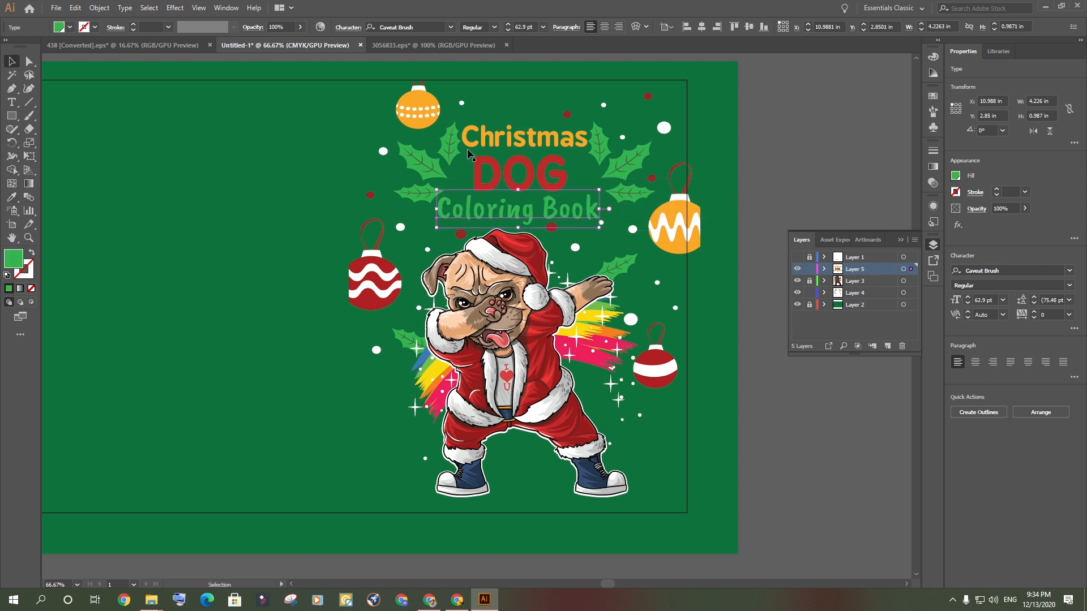
- Copy the Coloring Book text's Caveat Brush style onto the Christmas text and recolour it with the ornament's orange
ctrl+click(488, 133)
click(510, 212)
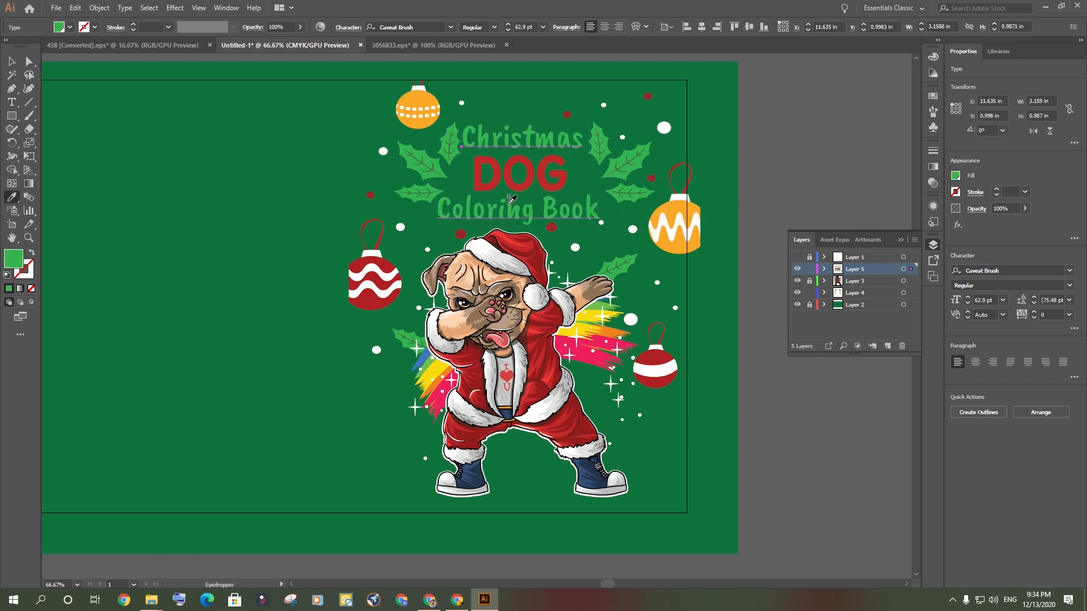
click(666, 210)
key(v)
click(780, 157)
- Enlarge the Christmas text to about 67 pt and move DOG slightly right and down so it is centred beneath it
click(570, 138)
drag(583, 157, 552, 176)
click(837, 131)
click(543, 176)
click(783, 161)
drag(522, 141, 521, 143)
click(774, 142)
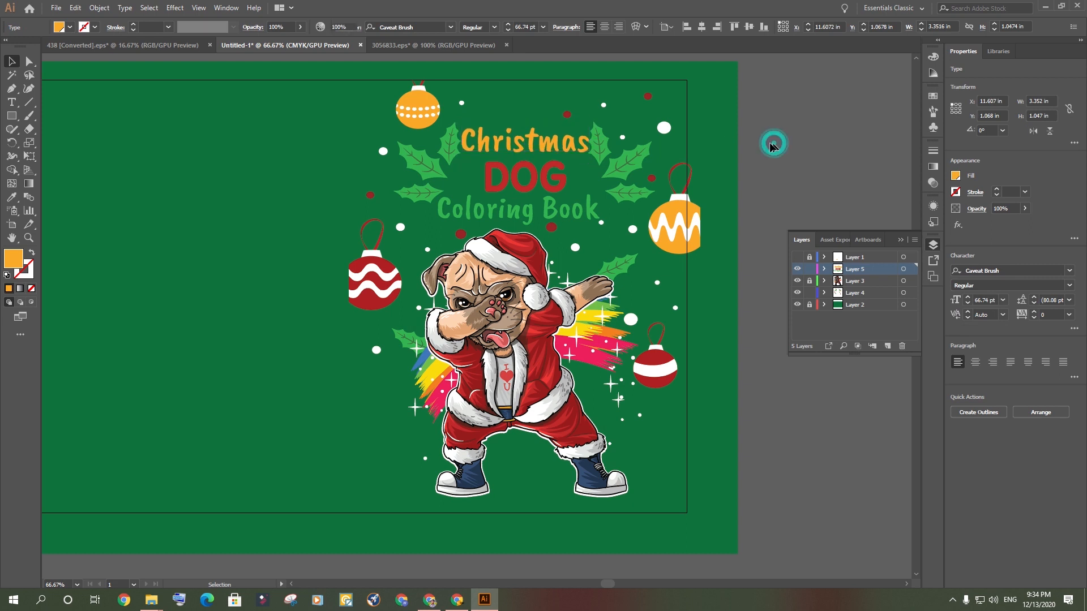
- Raise the ornament group on Layer 4 slightly and widen it a little further past the cover's outer edge
drag(429, 115, 428, 110)
click(769, 168)
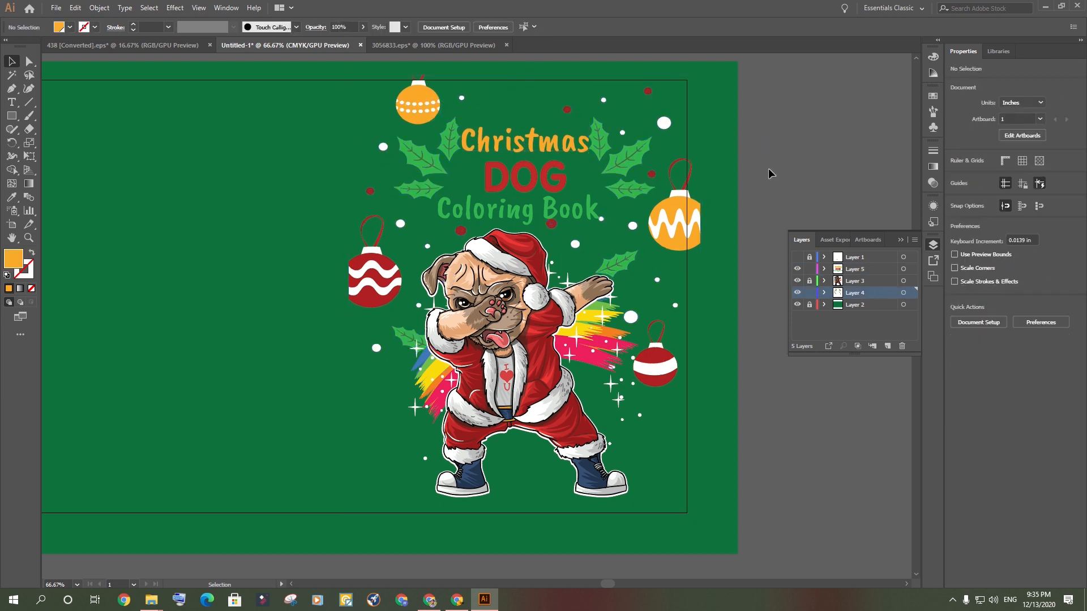
drag(578, 146, 569, 147)
click(813, 148)
click(784, 131)
click(630, 167)
drag(700, 294, 703, 294)
click(810, 170)
- Copy the Christmas text's Caveat Brush style and orange fill onto the Coloring Book text
scroll(459, 136, up, 5)
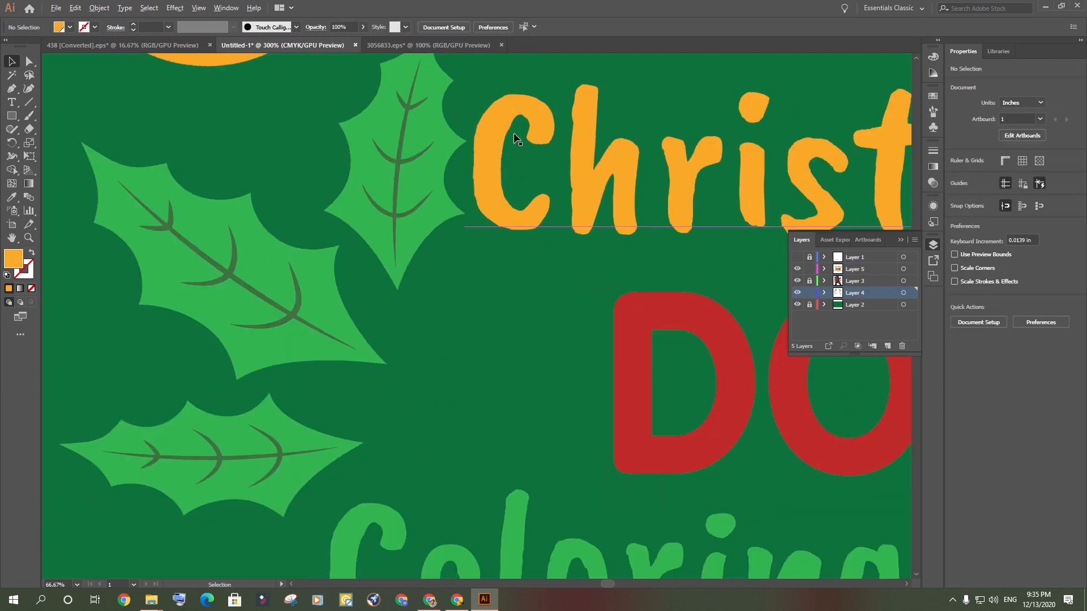
scroll(461, 109, down, 5)
click(589, 192)
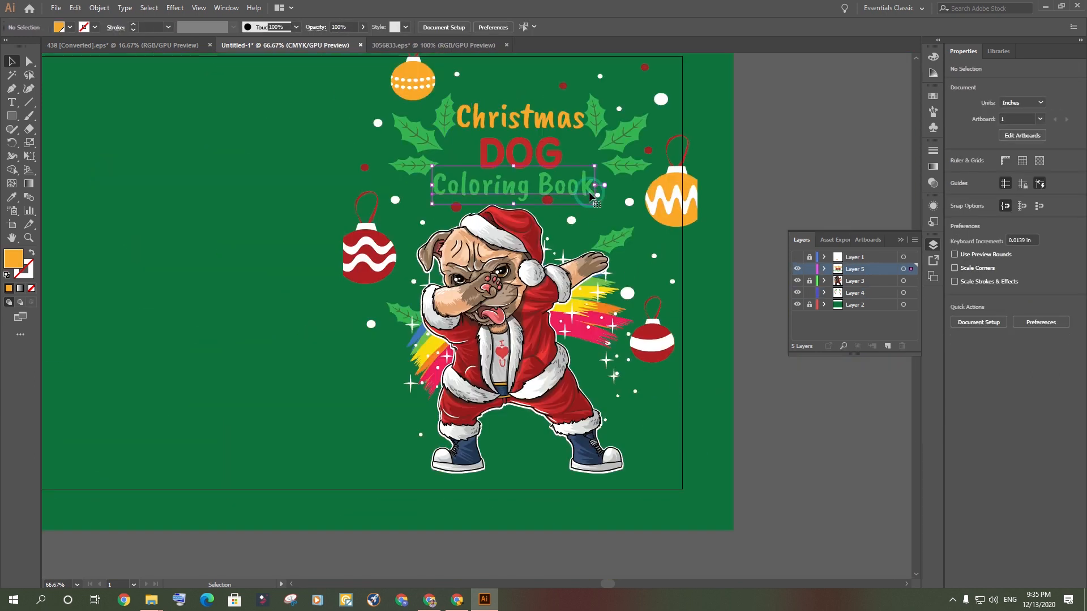
key(i)
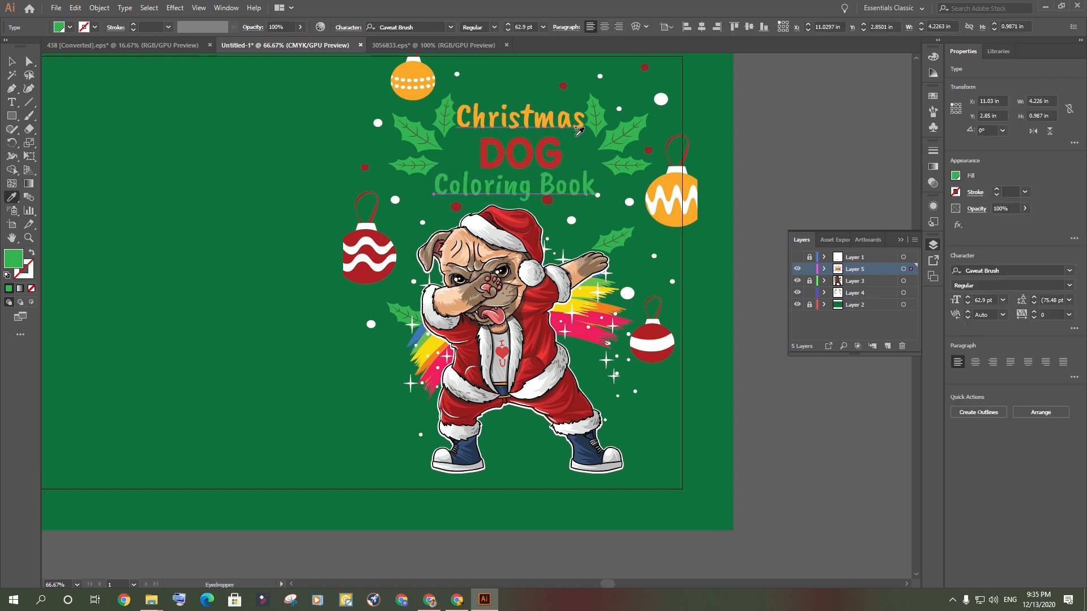
click(538, 119)
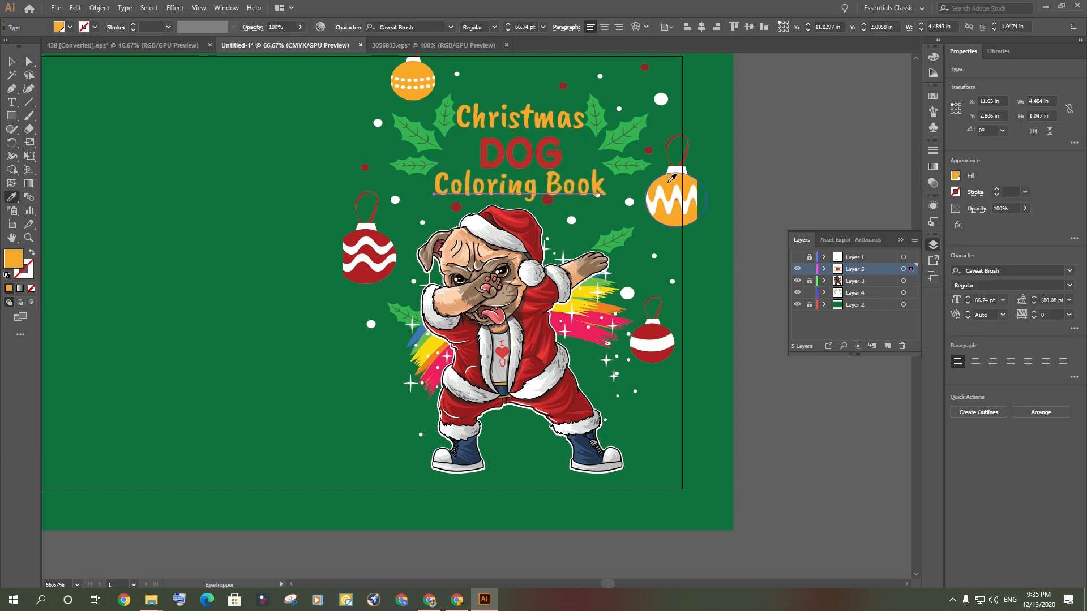
- Recolour the DOG text with the light green sampled from the holly leaves beside the title
ctrl+click(521, 154)
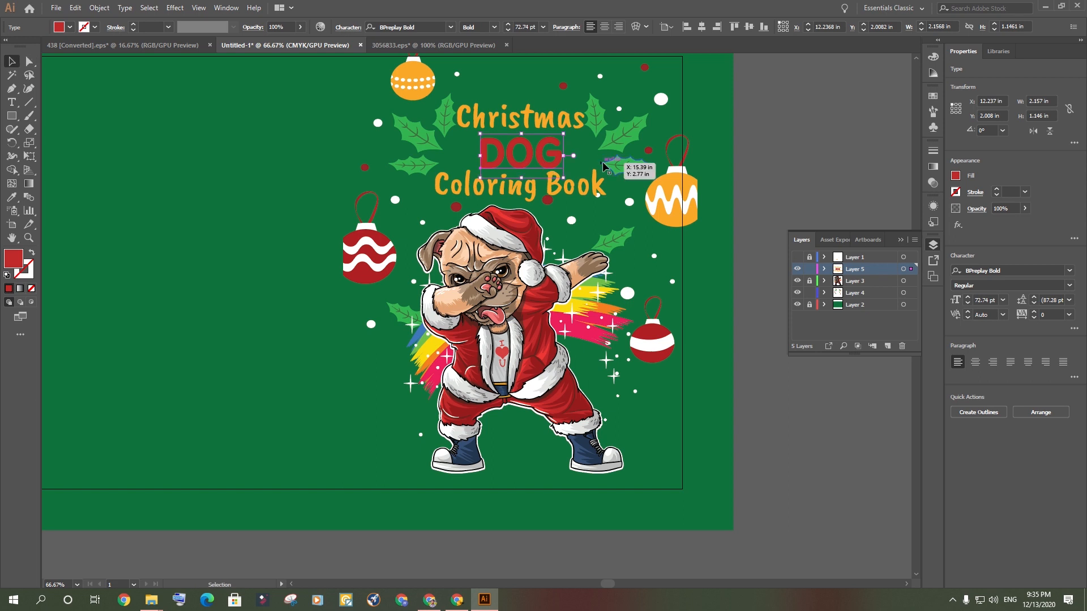
click(623, 136)
key(v)
click(784, 158)
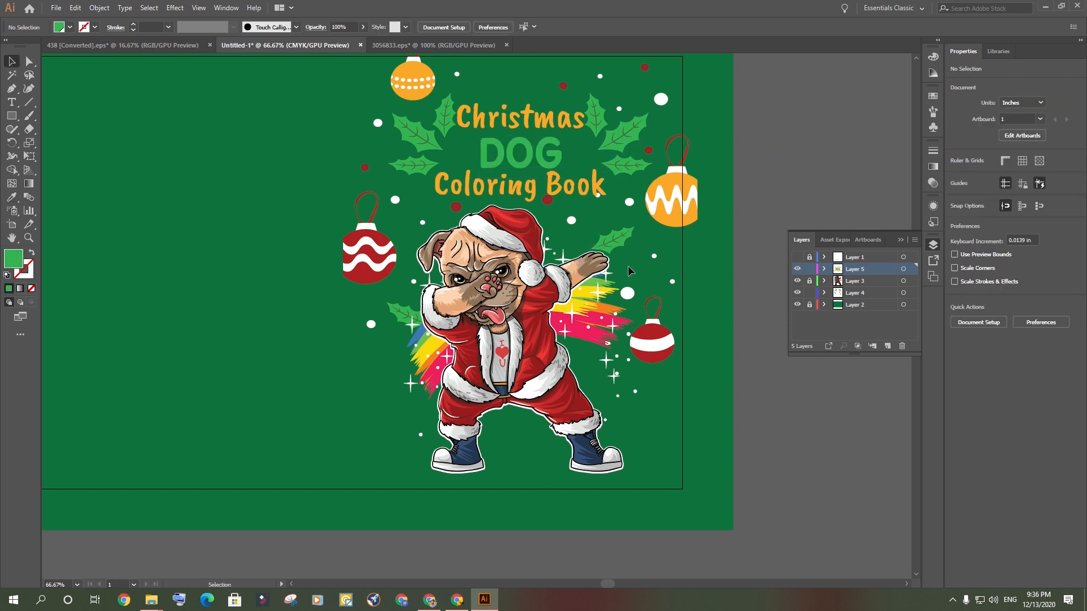
- Delete the small white dot overlapping the k of Book in the Layer 4 ornament group
scroll(561, 161, up, 4)
scroll(561, 161, down, 4)
scroll(627, 299, down, 1)
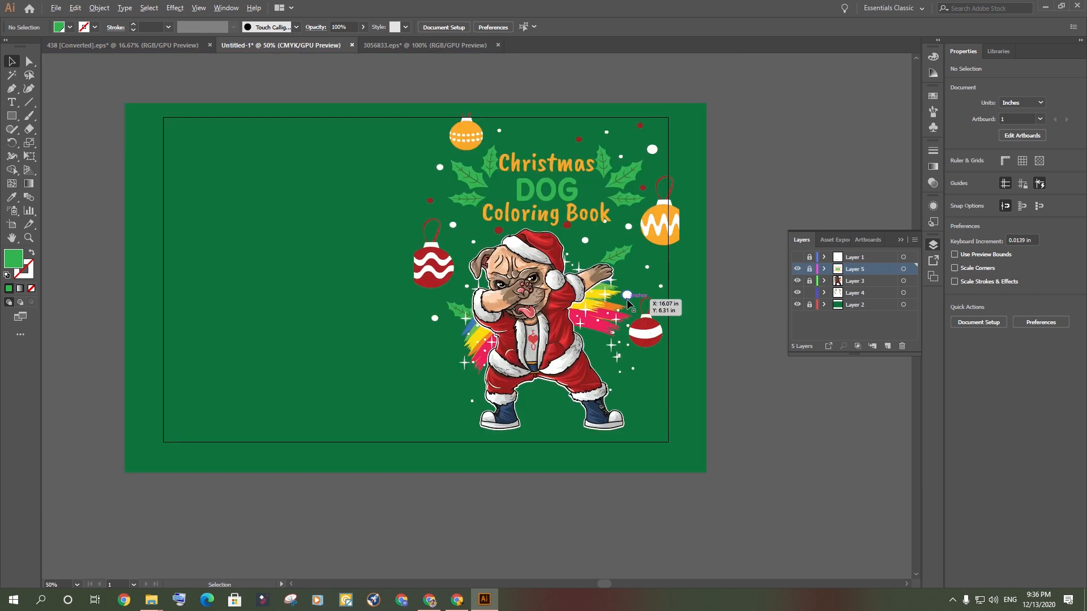
scroll(626, 299, up, 7)
click(453, 126)
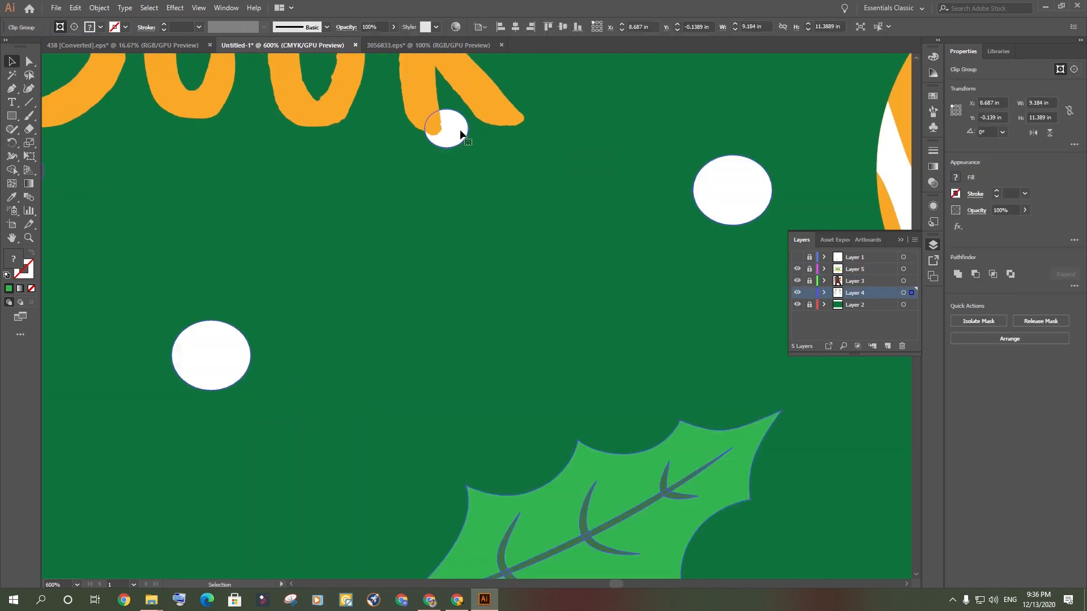
double_click(461, 130)
key(Delete)
double_click(558, 208)
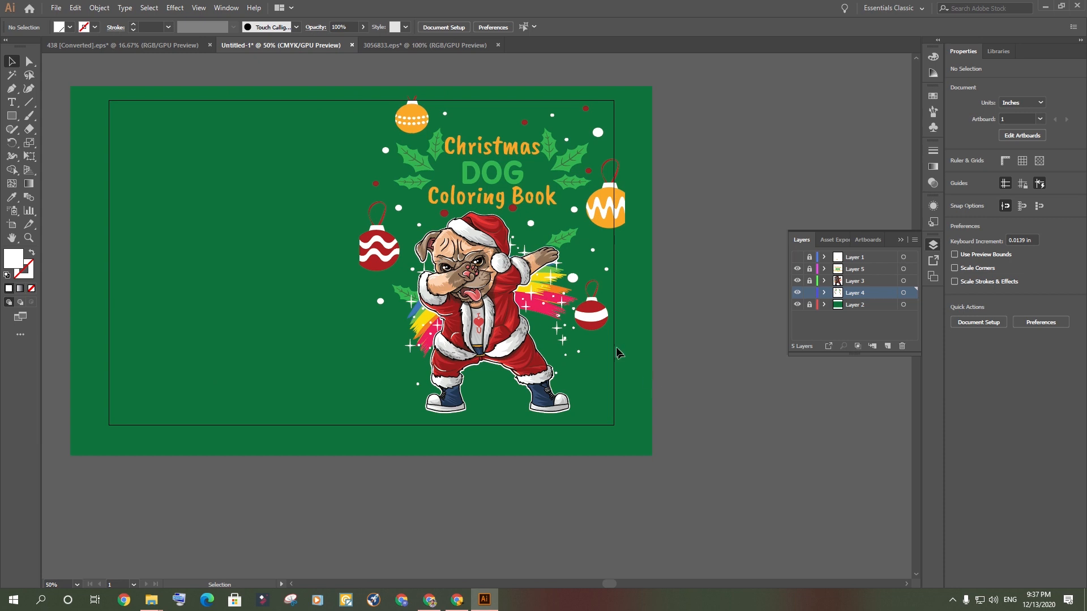
double_click(598, 136)
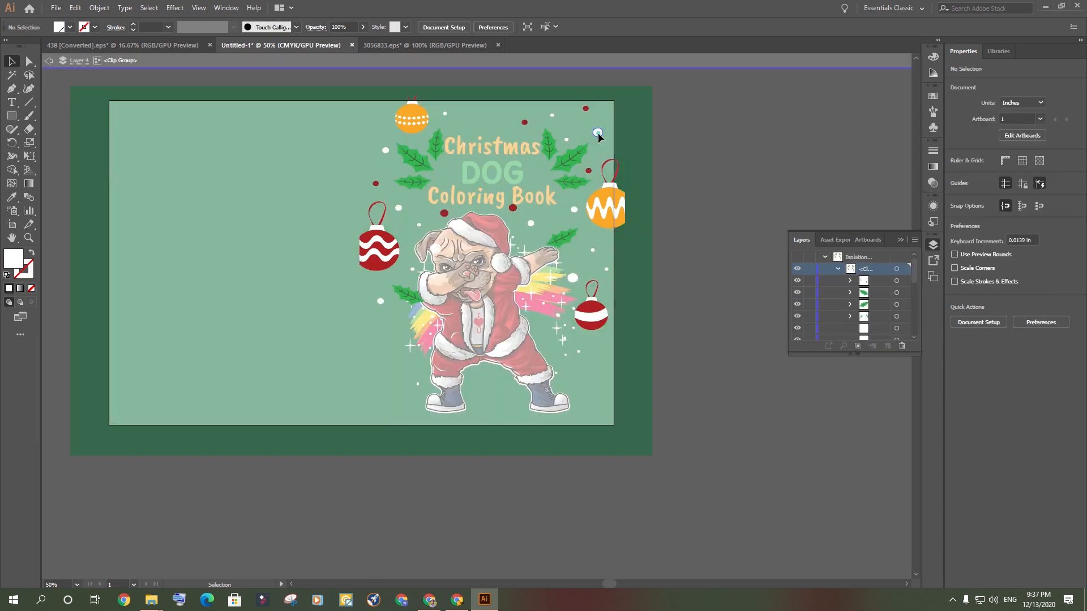
double_click(655, 146)
double_click(600, 136)
click(687, 169)
double_click(687, 170)
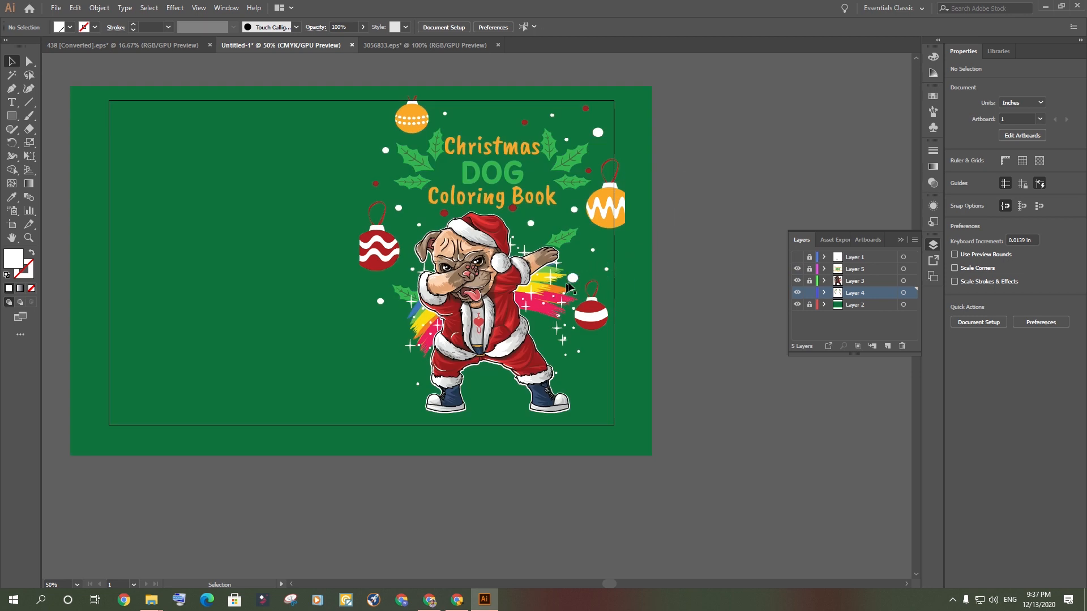
- Duplicate the Layer 4 ornament group onto the back cover, placing it at about X -0.243 in, Y -0.077 in
click(570, 286)
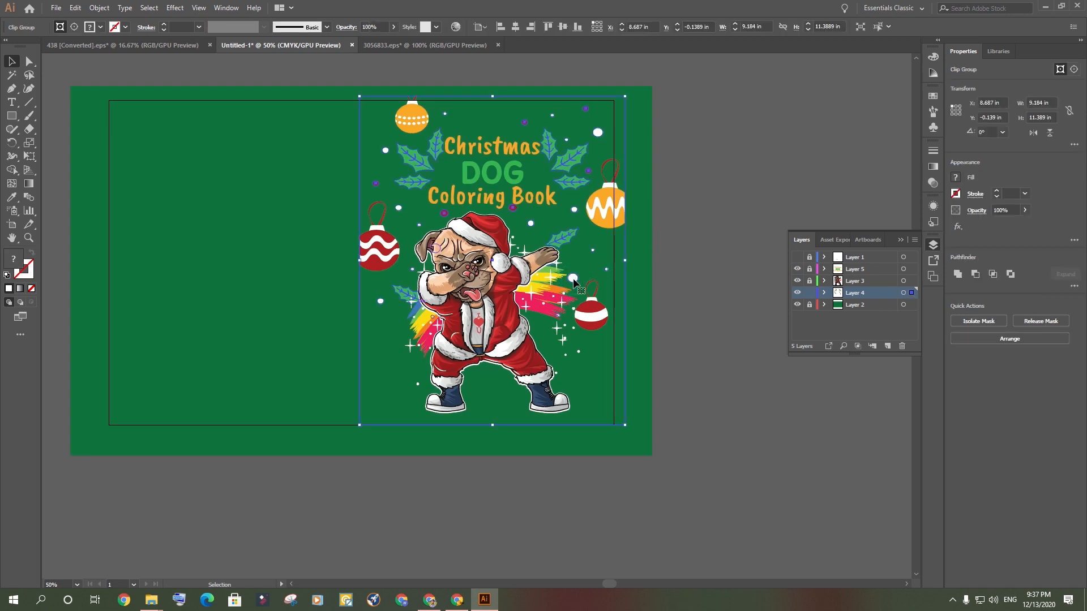
drag(553, 283, 320, 282)
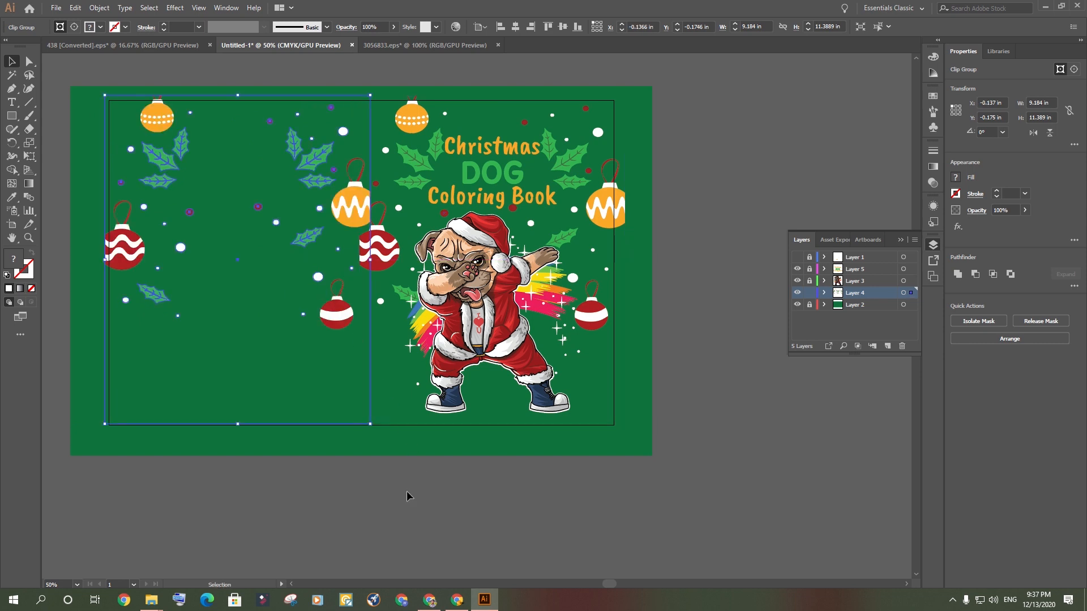
drag(356, 196, 355, 210)
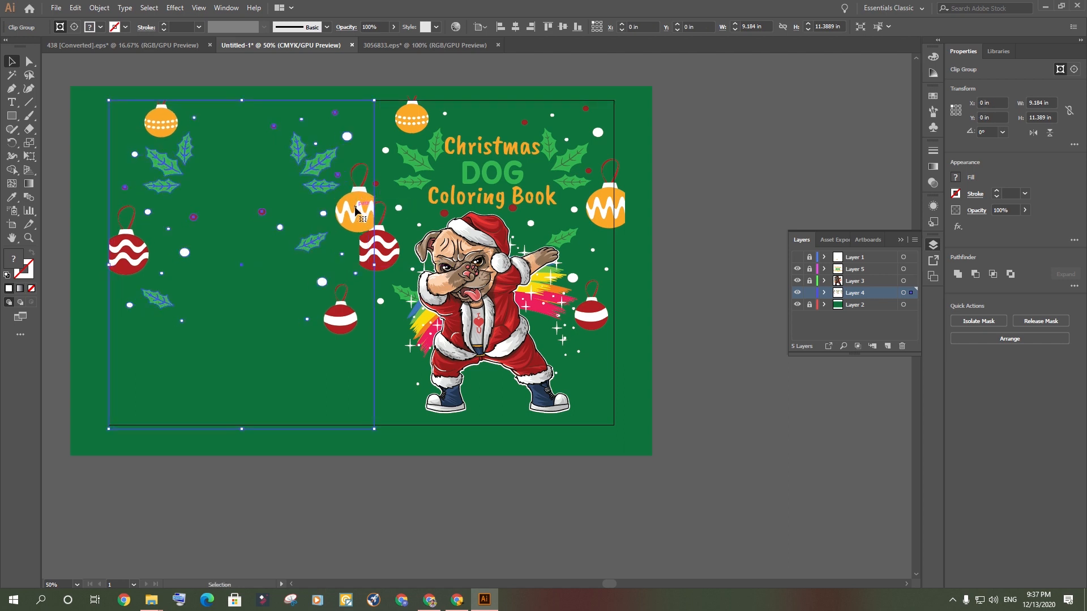
drag(357, 208, 353, 219)
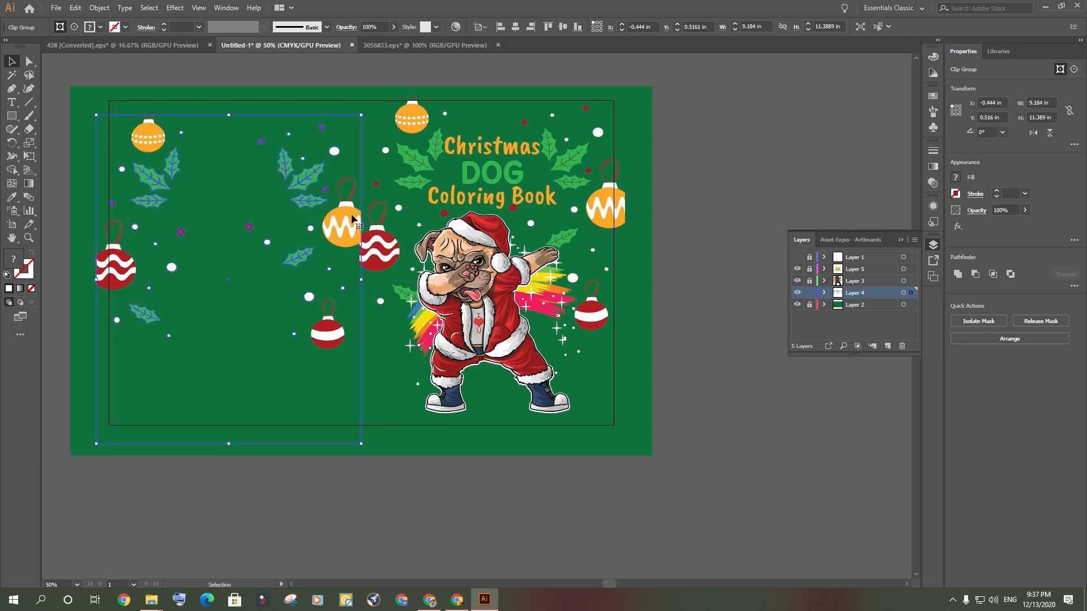
drag(309, 179, 314, 161)
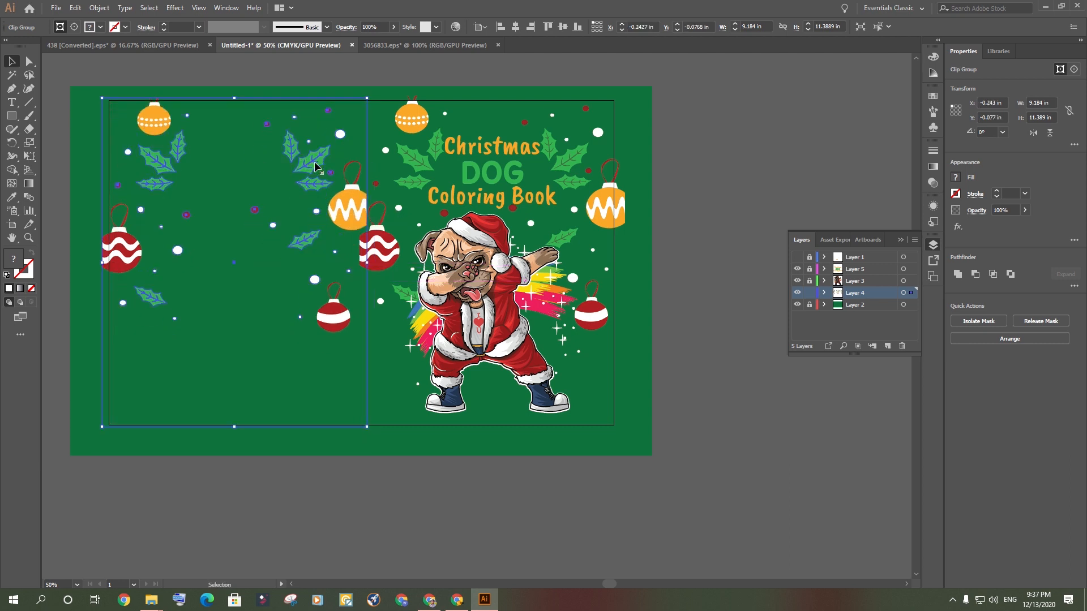
click(396, 513)
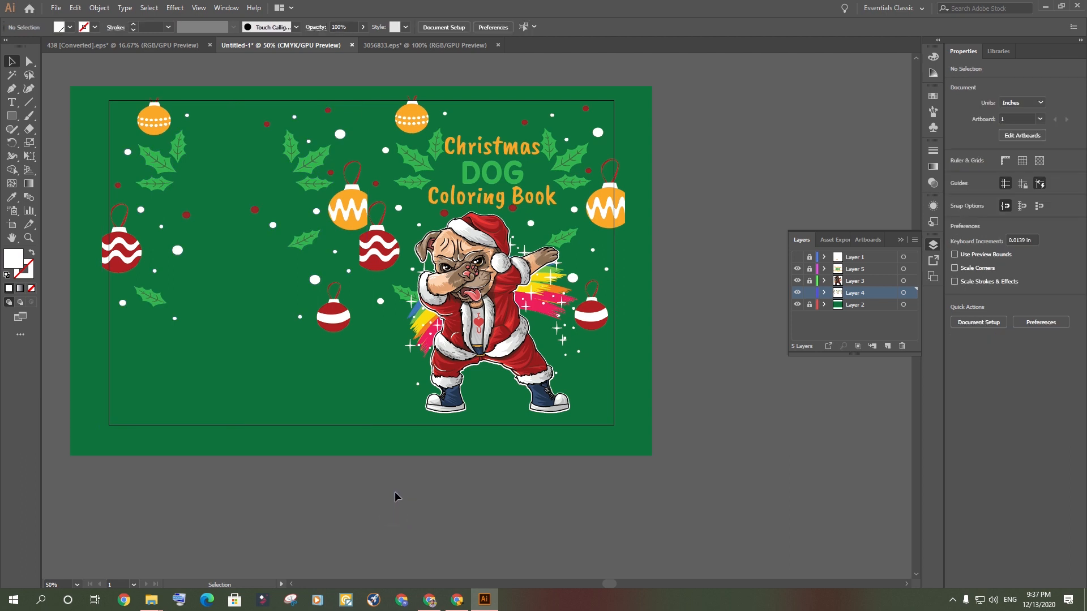
- Delete the hanging Christmas balls from the back-cover copy of the ornament group
double_click(352, 201)
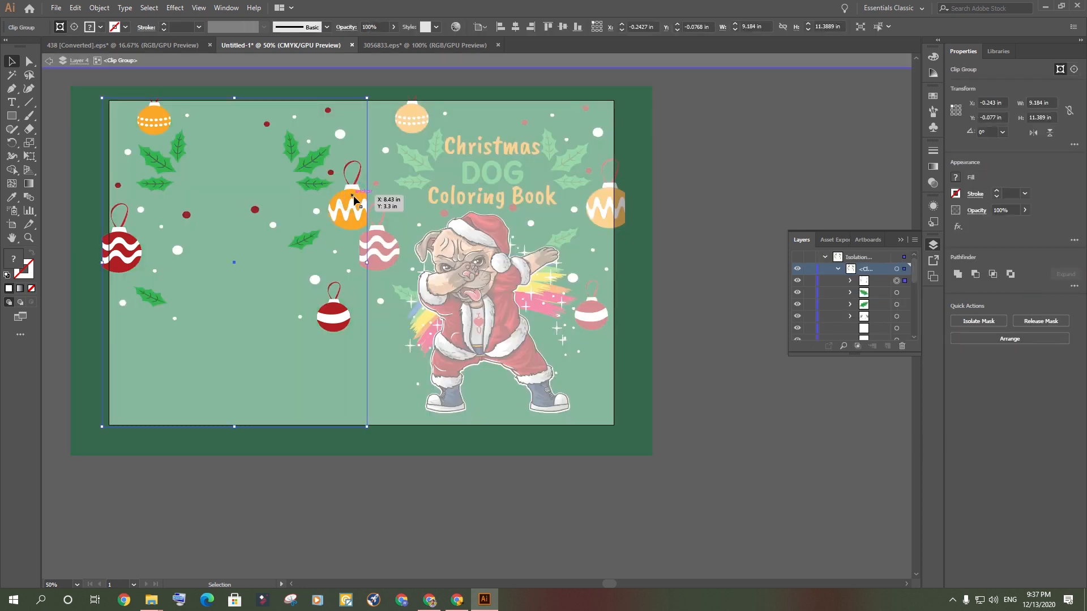
key(Delete)
- Try to delete the back cover's holly clusters as whole groups including their red dots, and undo it
click(315, 186)
key(Delete)
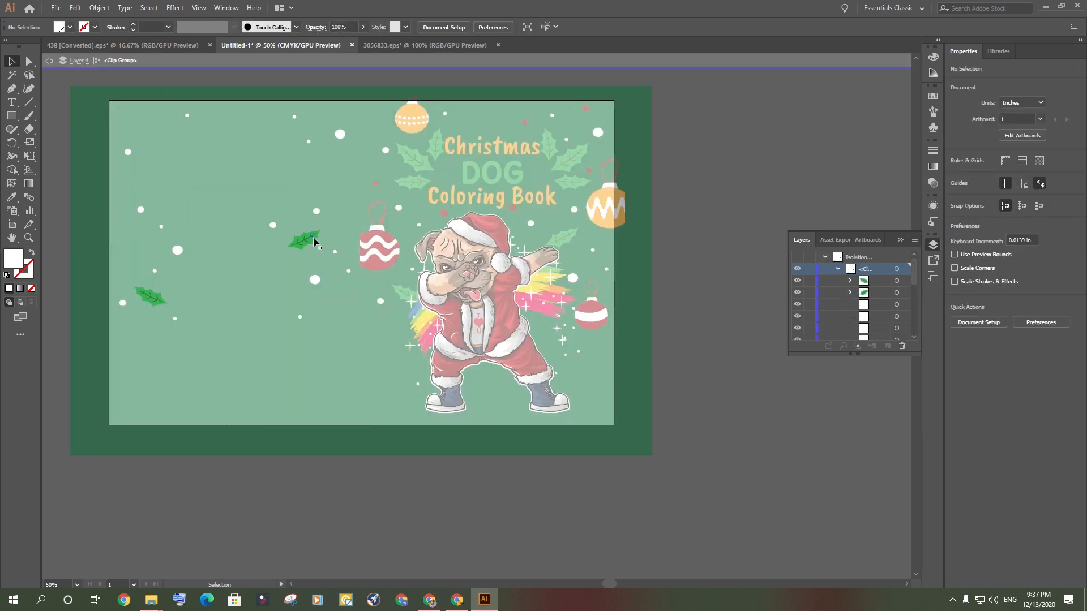
key(ctrl+z)
double_click(307, 182)
click(311, 162)
key(Delete)
click(168, 164)
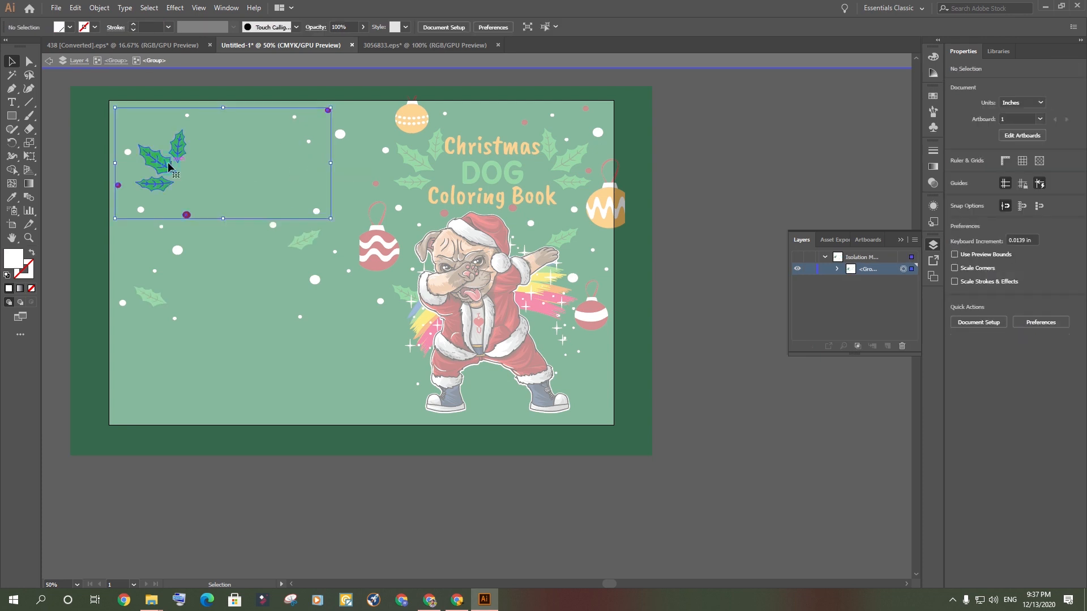
key(Delete)
key(ctrl+z)
- Try deleting the upright leaf of the back cover's left holly cluster, and undo the last two deletions
double_click(170, 165)
click(178, 147)
key(Delete)
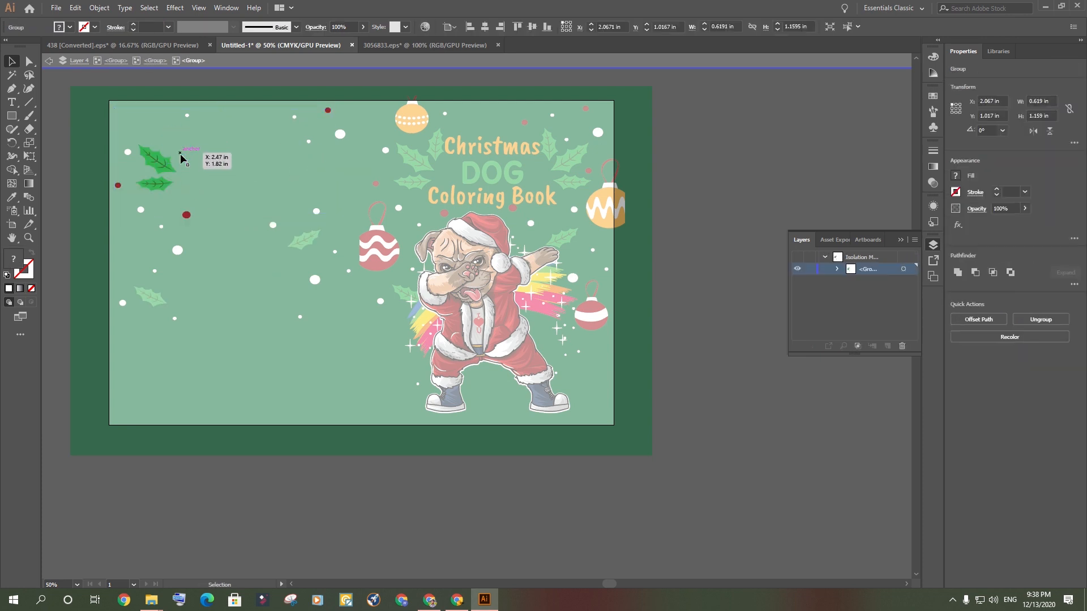
key(ctrl+z)
key(ctrl+z)
- Delete the three leaves of the back cover's left holly cluster one by one, keeping the red dots
double_click(180, 152)
click(181, 150)
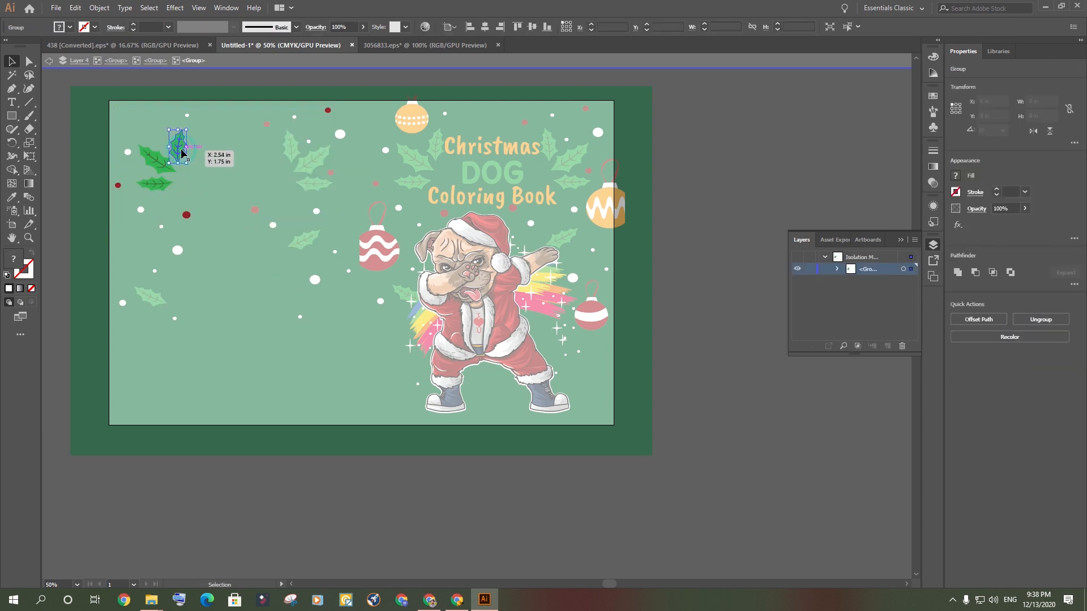
key(Delete)
click(163, 163)
key(Delete)
click(168, 181)
key(Delete)
- Try to delete the back cover's right holly cluster as a group, and undo the deletion
double_click(311, 160)
double_click(317, 164)
click(316, 163)
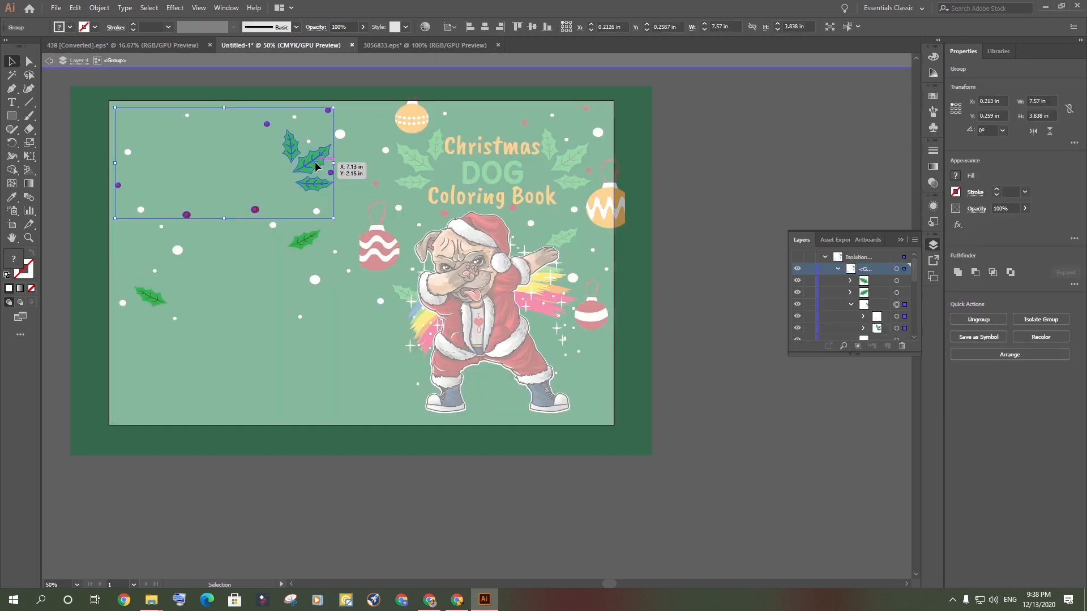
double_click(315, 163)
click(315, 163)
key(Delete)
key(ctrl+z)
- Delete the three leaves of the back cover's right holly cluster individually and exit the group
double_click(317, 162)
click(316, 161)
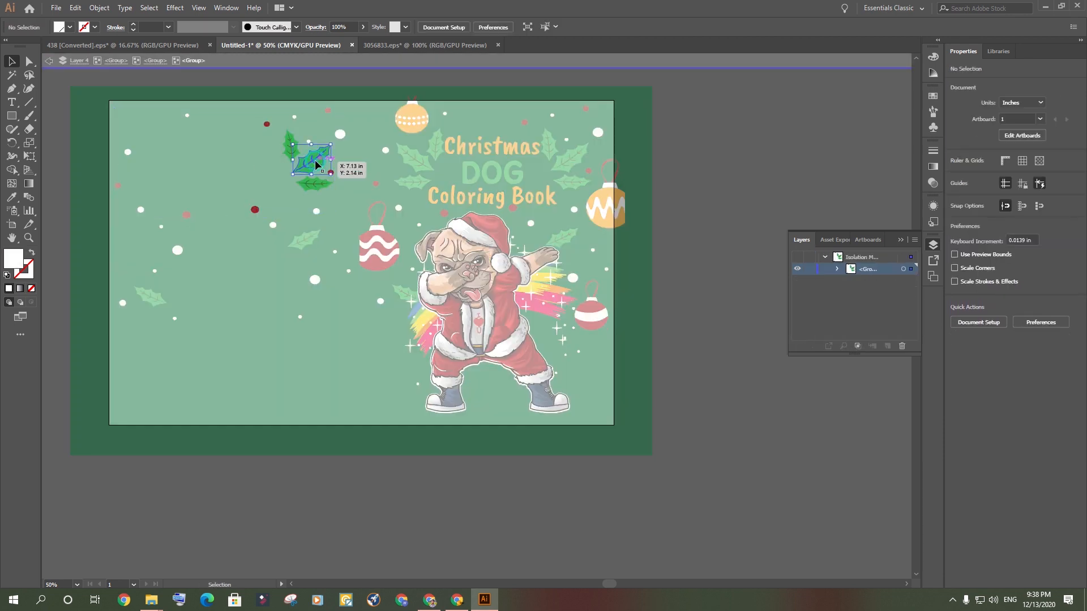
key(Delete)
click(293, 150)
key(Delete)
click(317, 186)
key(Delete)
double_click(250, 295)
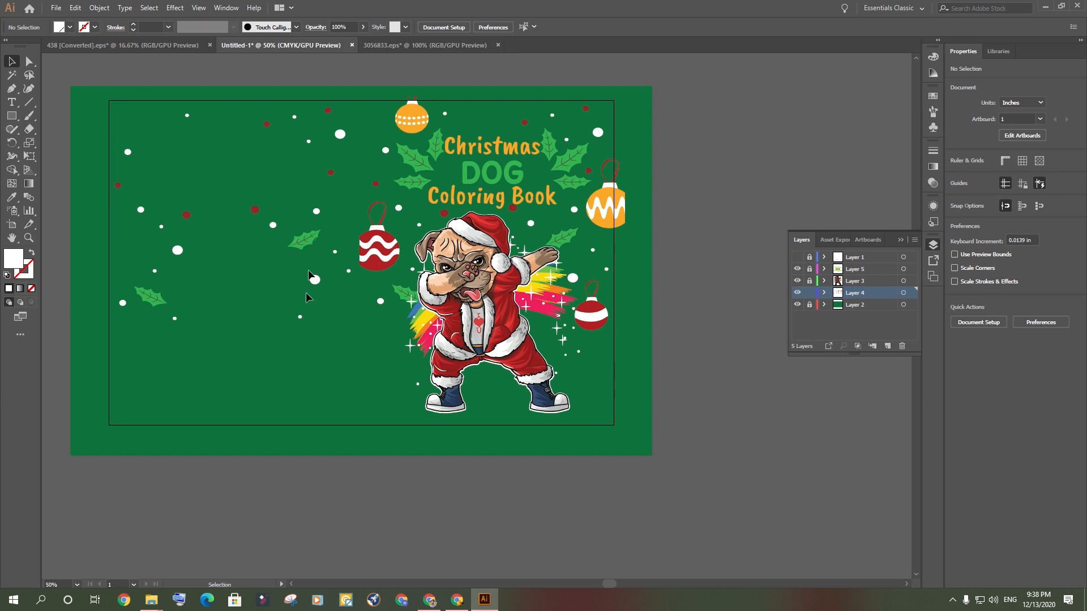
- Delete the two remaining single holly leaves from the back cover's dot pattern
double_click(301, 239)
click(301, 239)
key(Delete)
click(156, 297)
key(Delete)
double_click(699, 381)
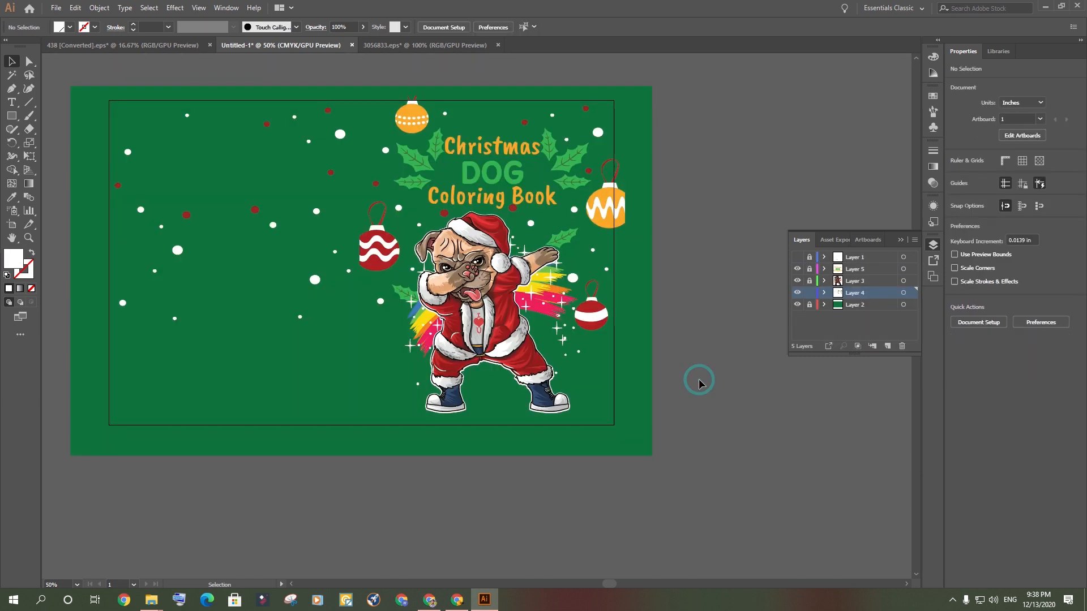
- Duplicate the dot group over the lower part of the back cover and again over the lower part of the front cover
click(181, 248)
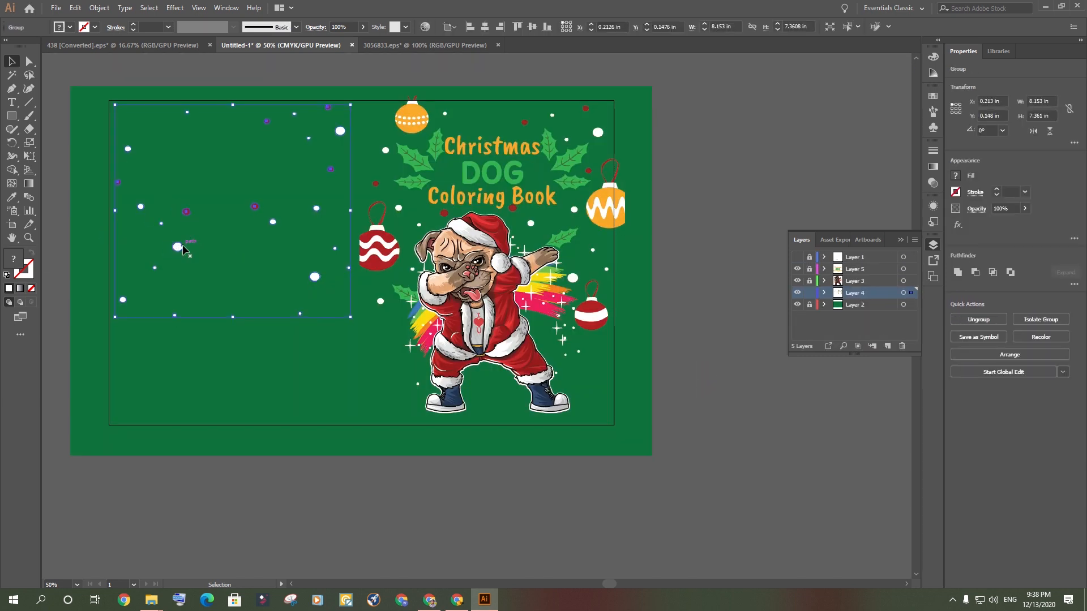
drag(177, 249, 190, 433)
click(515, 534)
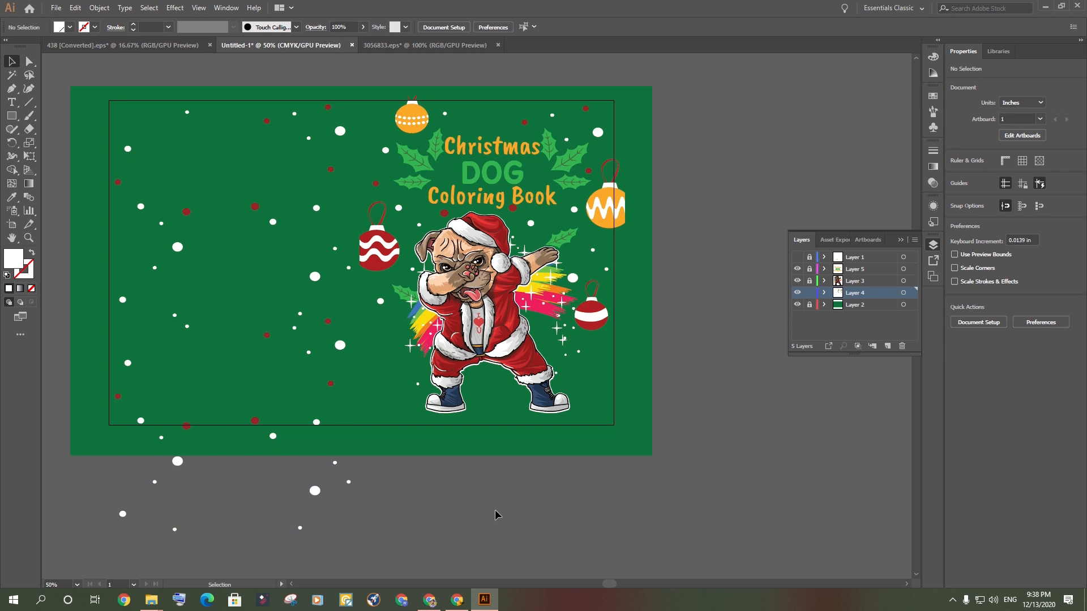
drag(320, 438, 588, 457)
click(688, 418)
click(710, 427)
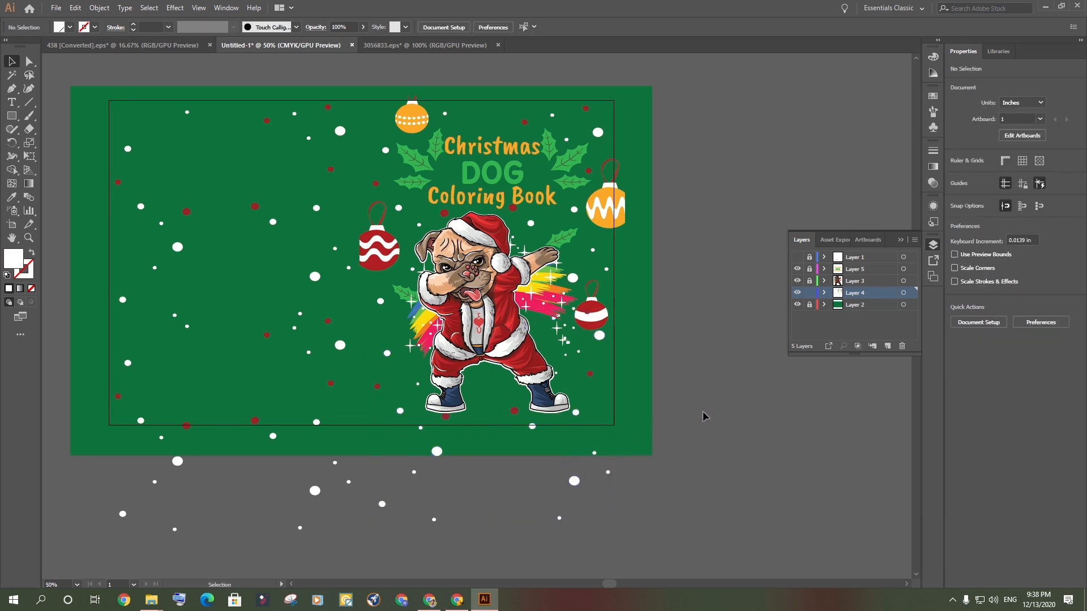
- Delete the white dots that fall below the green background's lower edge, using the Direct Selection tool
scroll(705, 417, down, 2)
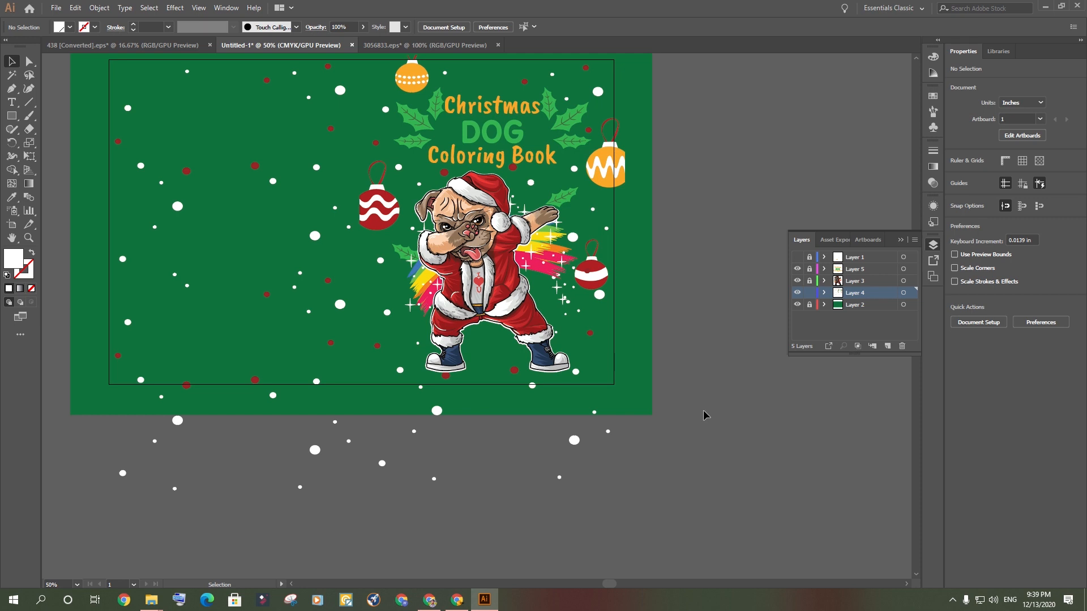
scroll(705, 416, up, 1)
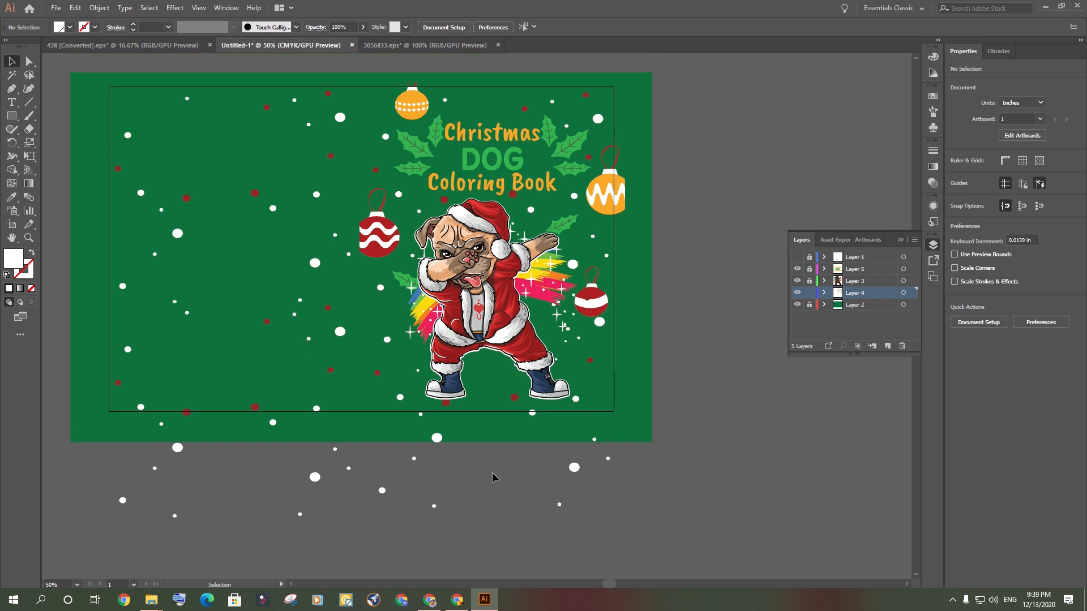
scroll(530, 476, down, 2)
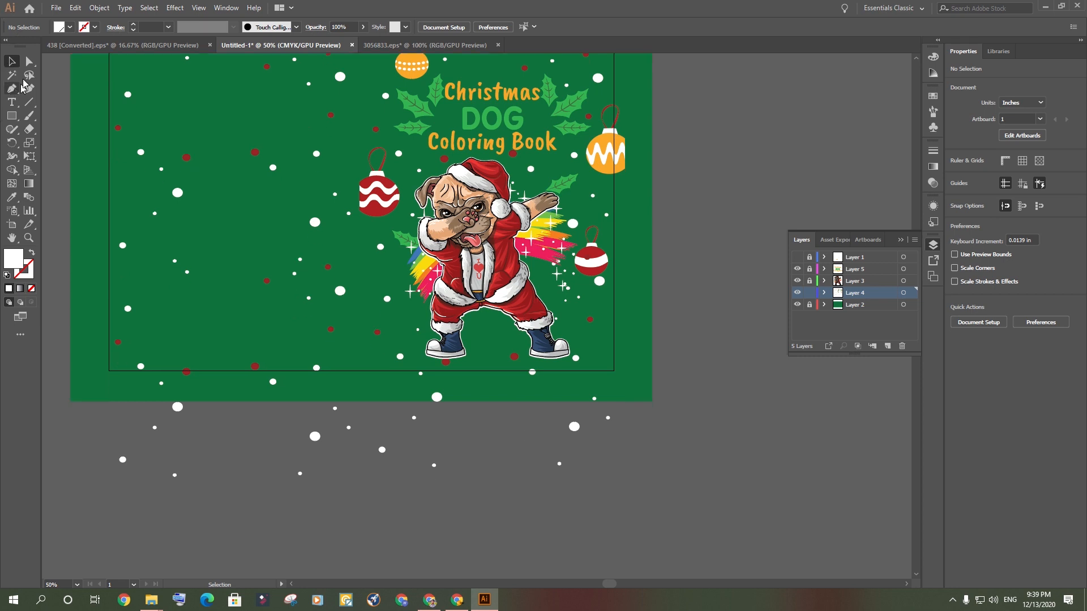
click(29, 61)
drag(82, 395, 749, 521)
click(729, 494)
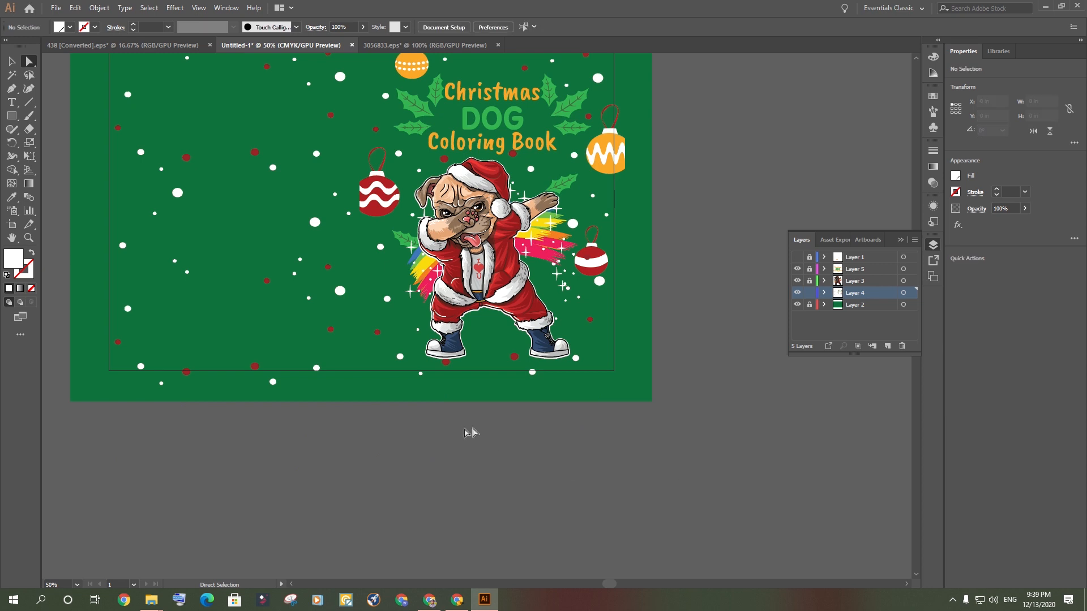
- Delete the two white dots straddling the artboard's lower edge below the pug on the front cover, and exit the group
scroll(490, 409, up, 3)
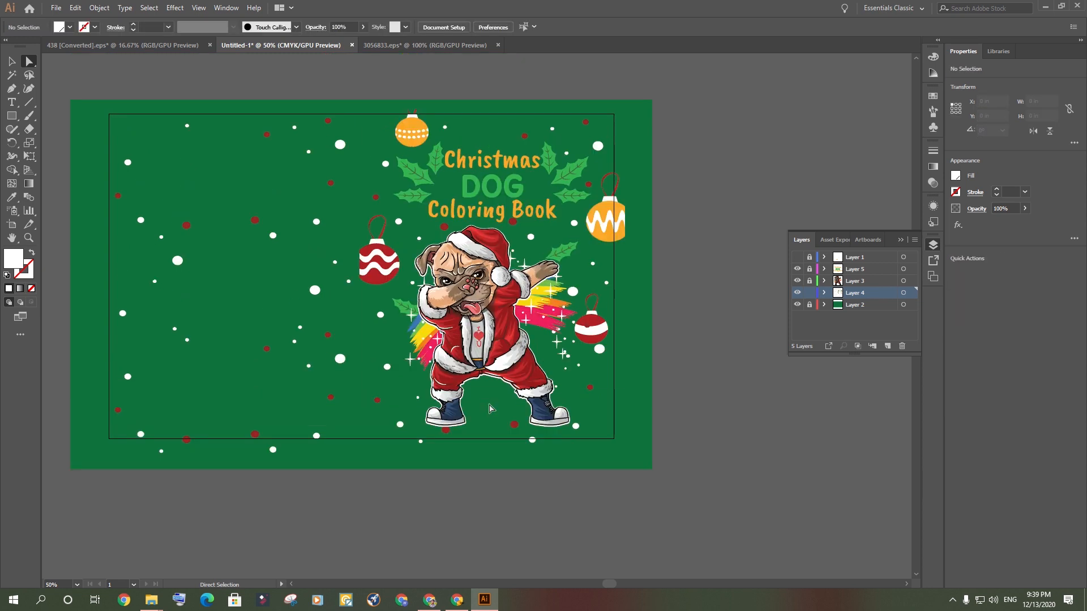
scroll(447, 401, up, 4)
scroll(450, 404, down, 2)
key(v)
double_click(619, 481)
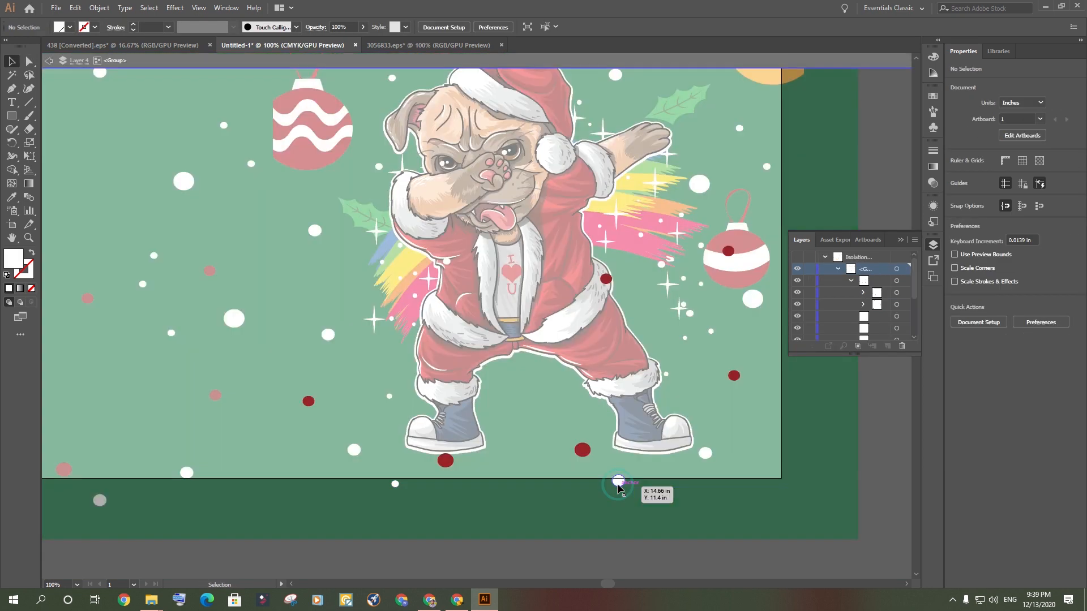
click(618, 482)
key(Delete)
click(394, 485)
key(Delete)
double_click(388, 505)
- Delete the two white dots lying below the artboard's lower edge on the back cover
scroll(388, 504, down, 3)
scroll(211, 514, up, 3)
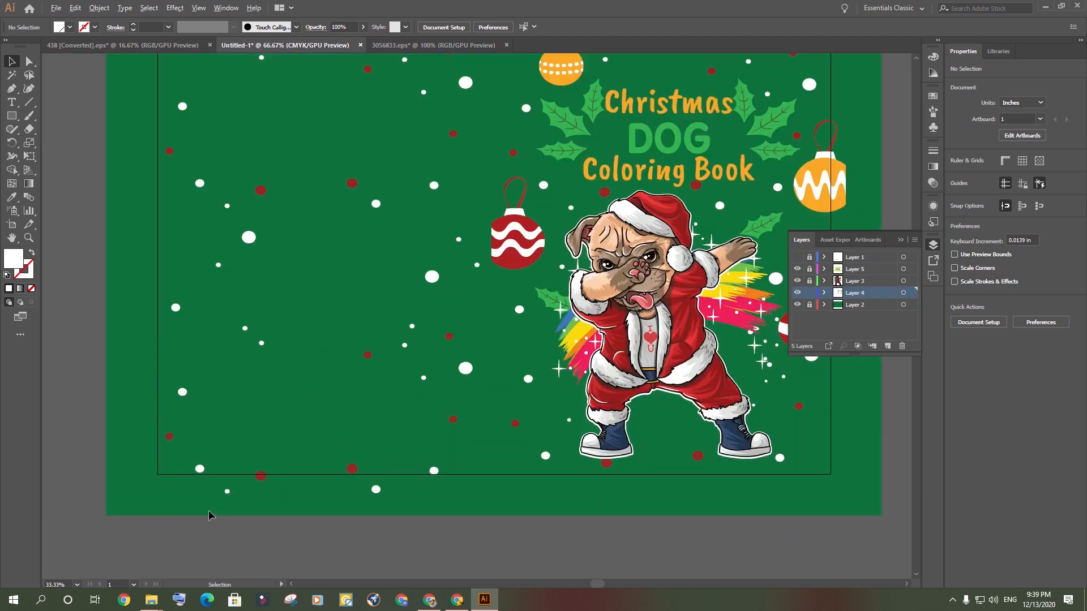
double_click(463, 483)
click(463, 483)
key(Delete)
click(237, 484)
key(Delete)
- Move the back cover's lower red dot group slightly up inside the artboard's lower edge and exit isolation
double_click(287, 459)
drag(287, 459, 293, 440)
click(439, 516)
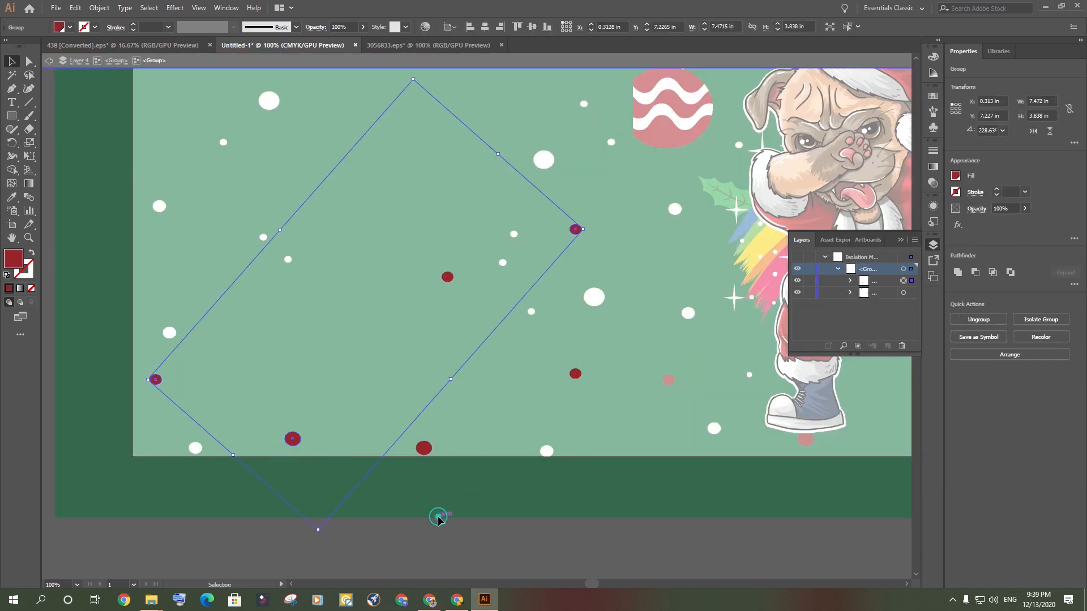
double_click(486, 495)
scroll(422, 475, down, 3)
scroll(663, 495, up, 2)
click(524, 423)
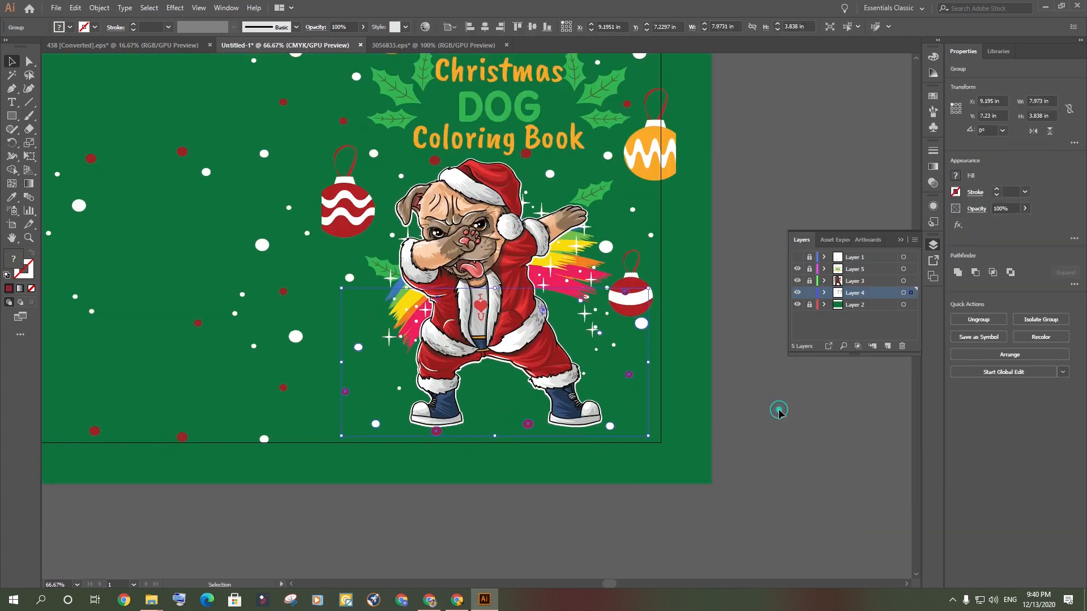
click(779, 412)
click(524, 424)
click(728, 447)
scroll(729, 448, down, 1)
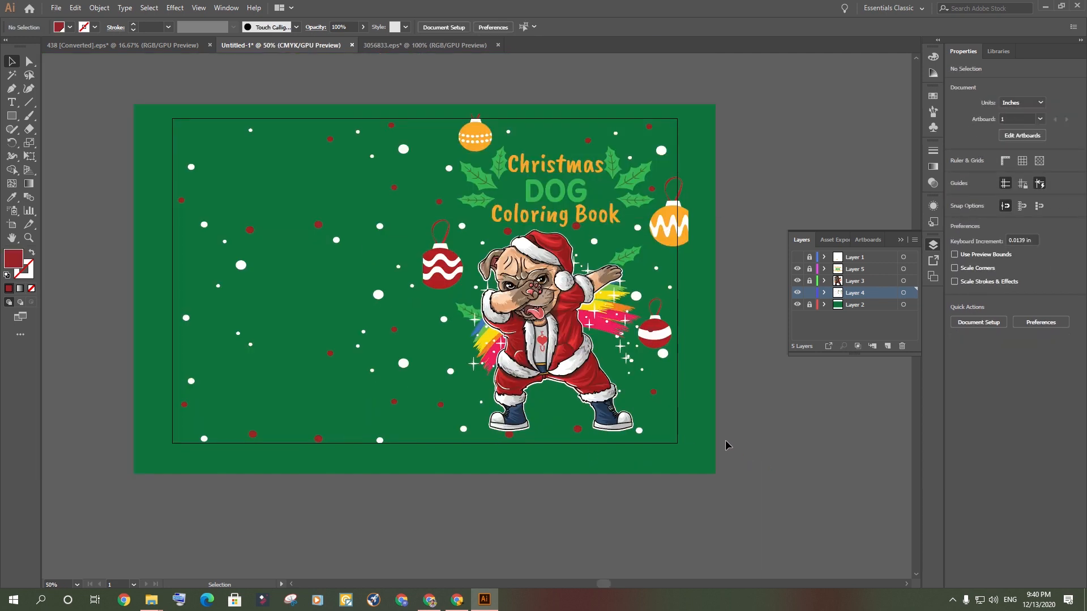
- Make Layer 5 active and show the Layer 1 cover template over the design
click(848, 268)
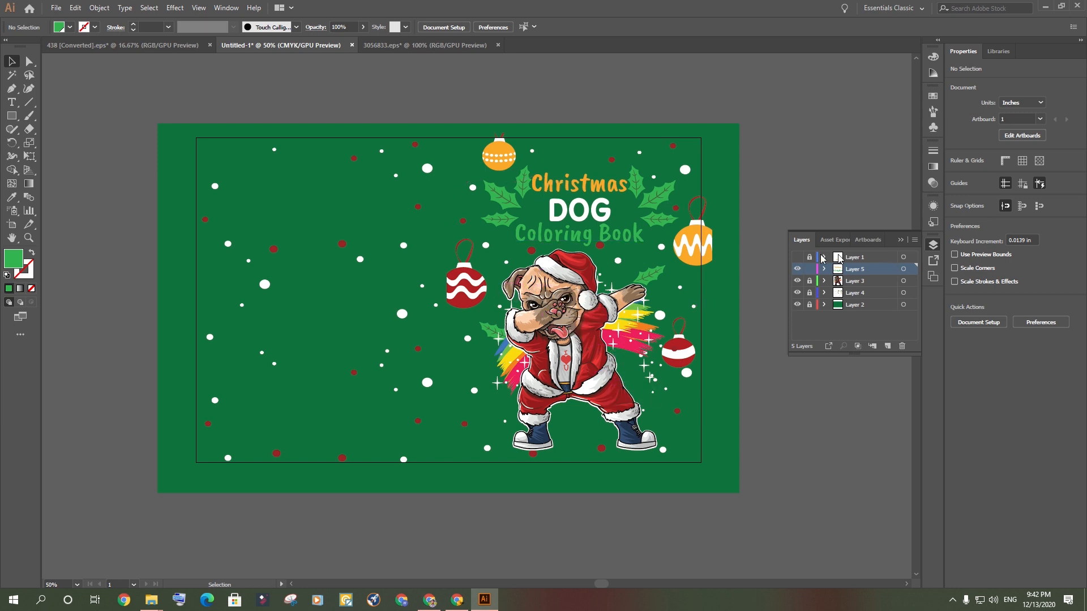
click(797, 257)
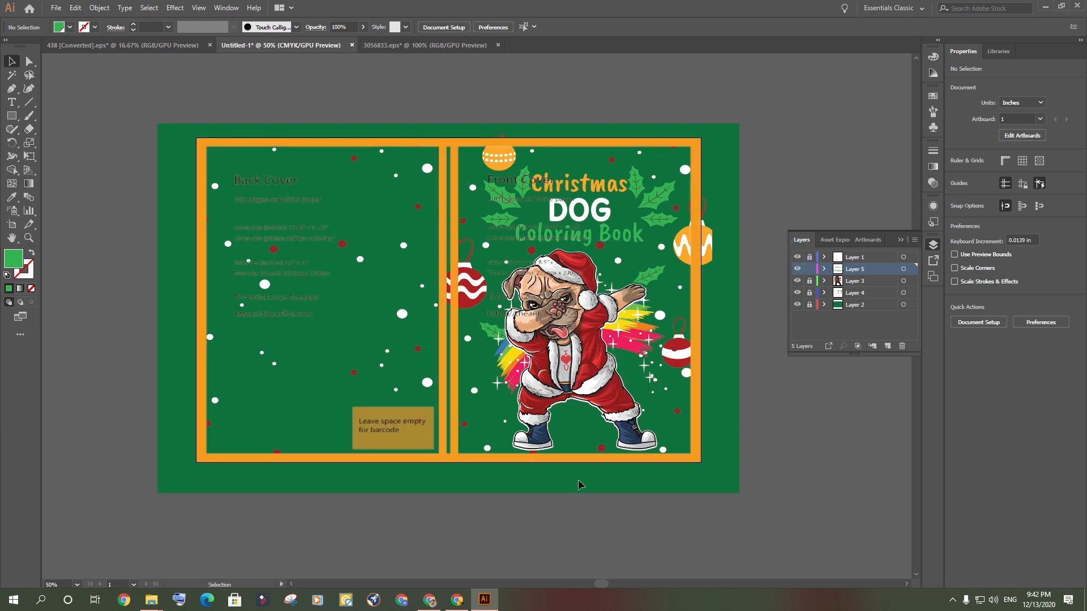
scroll(491, 394, up, 1)
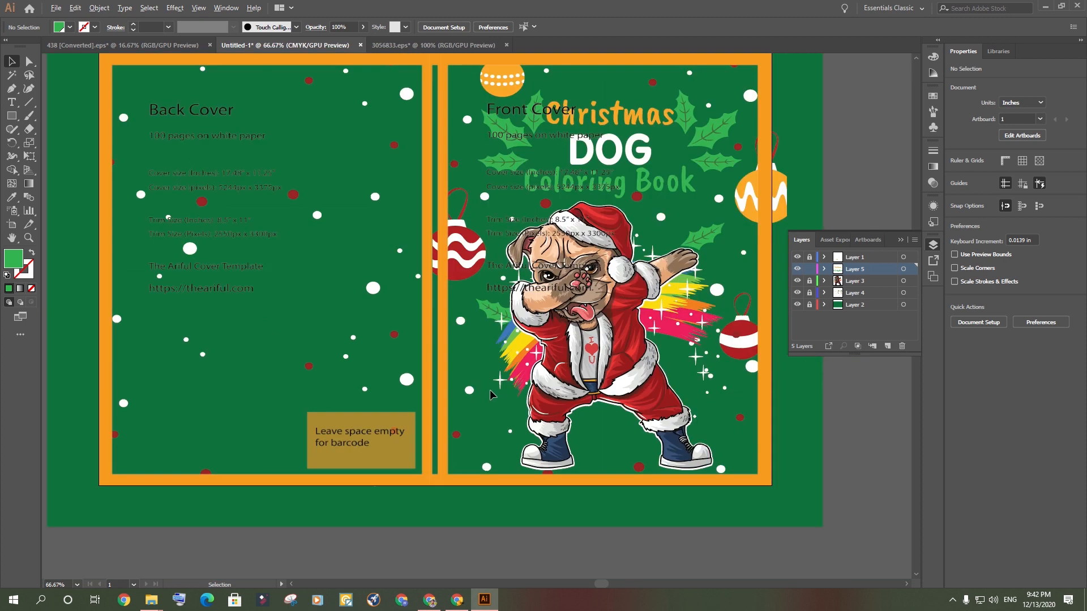
scroll(490, 395, down, 1)
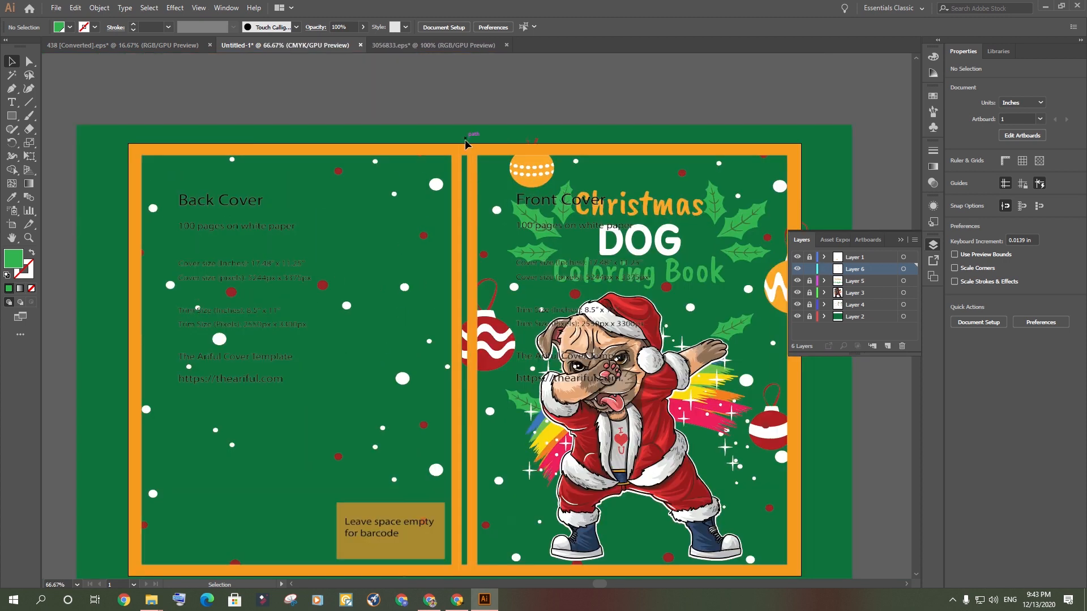
- Sample the light green from the pug's rainbow strokes and draw a rectangle about 0.12 x 0.2 in at the spine's upper end
key(i)
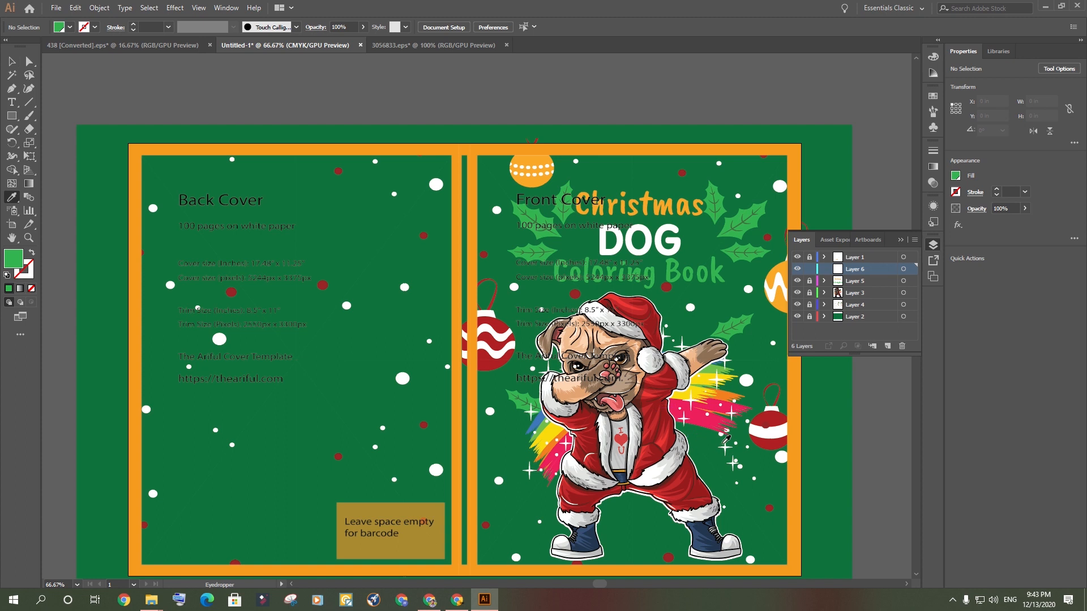
click(710, 370)
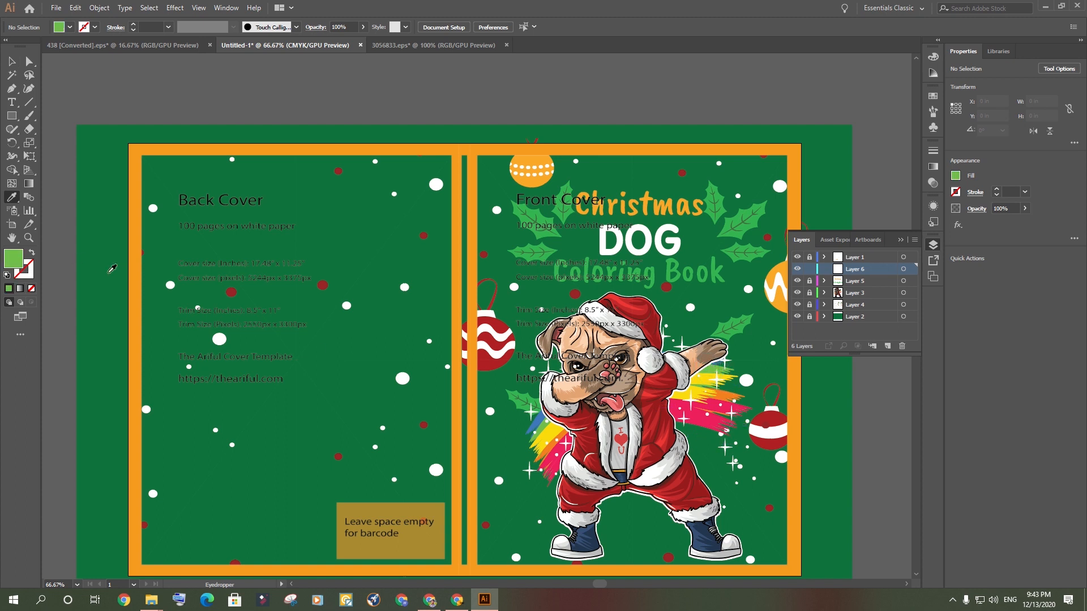
click(11, 116)
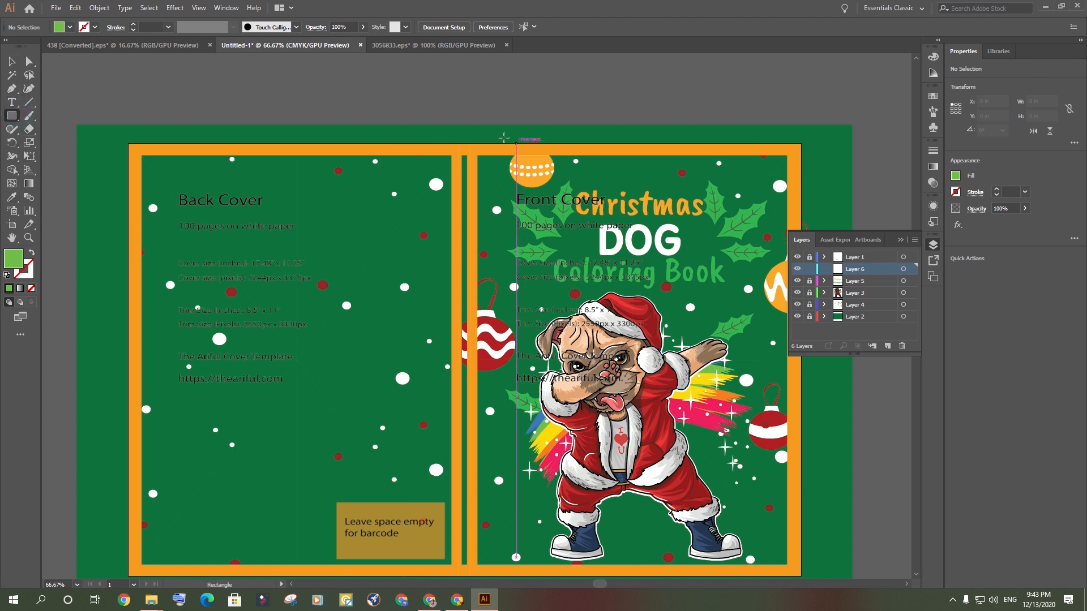
scroll(503, 137, up, 8)
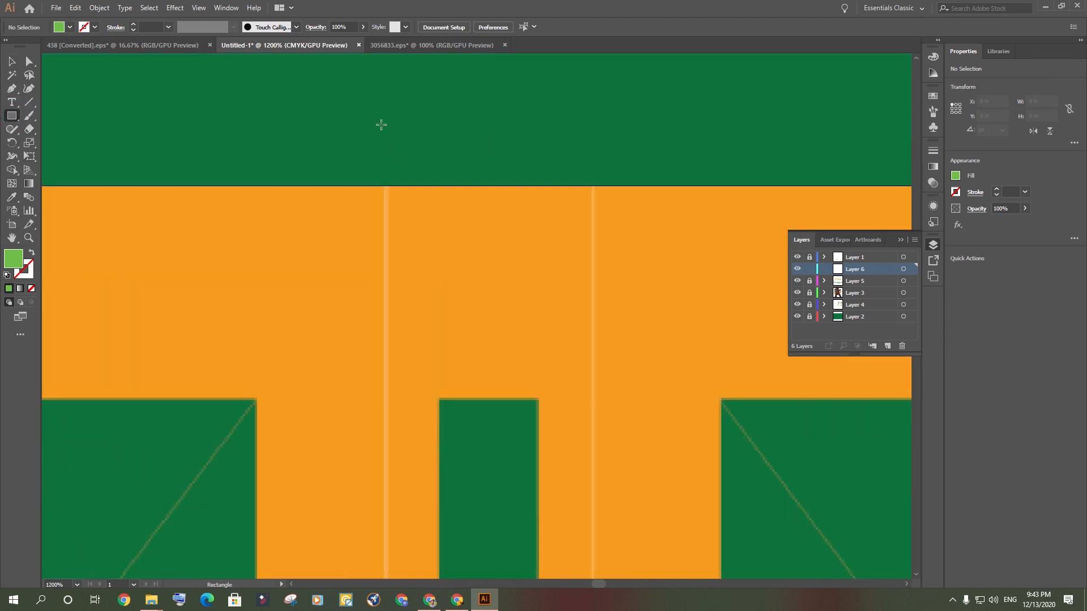
drag(381, 125, 465, 259)
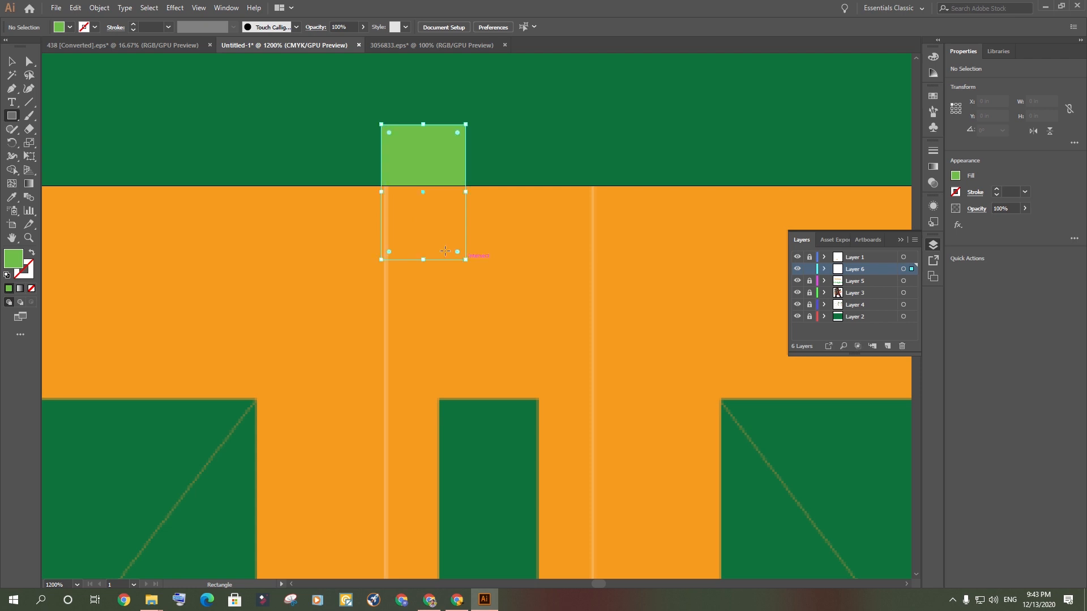
- Duplicate the light green rectangle side by side until a row of five crosses the spine's upper end
click(11, 62)
drag(433, 167, 596, 171)
key(ctrl+0)
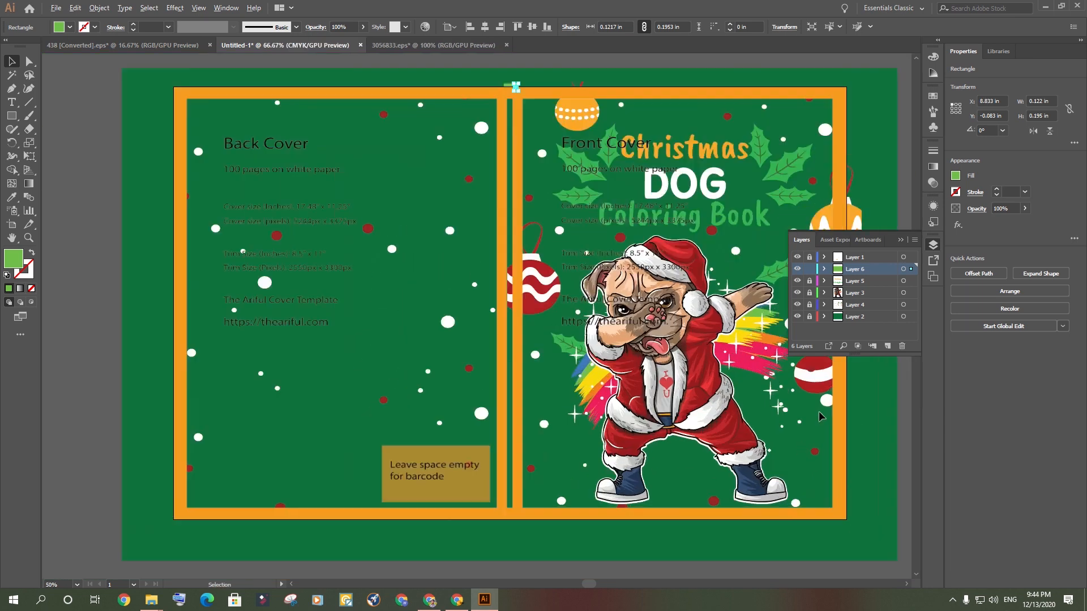
scroll(818, 412, up, 2)
scroll(341, 322, down, 3)
scroll(299, 306, up, 6)
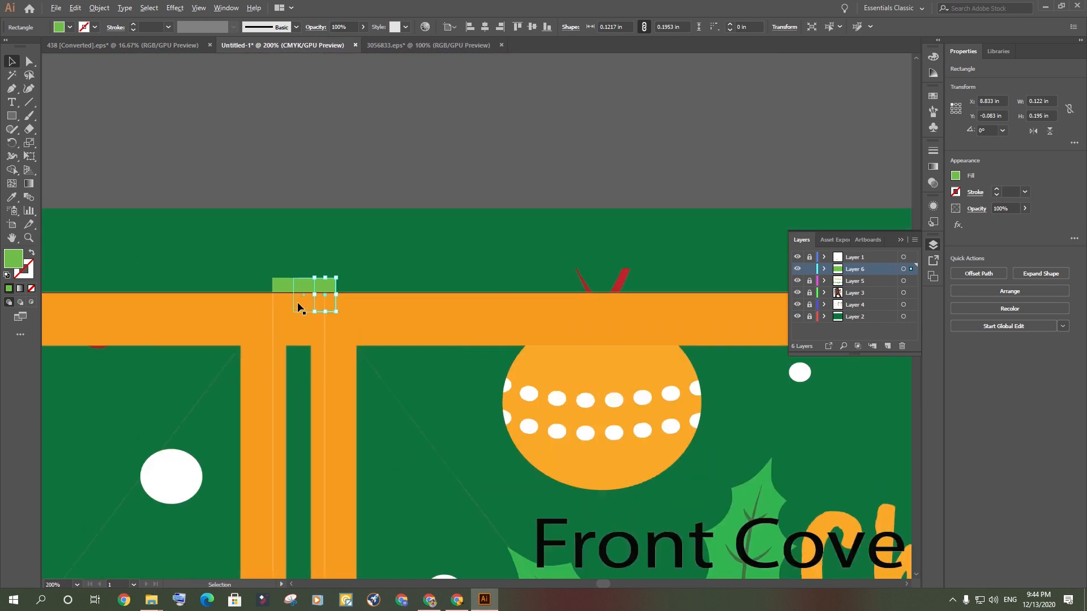
drag(336, 283, 365, 286)
- Scale the five rectangles together to cover the spine's width, each about 0.13 in wide and 0.49 in high
drag(235, 271, 367, 303)
scroll(411, 263, down, 1)
scroll(410, 266, down, 2)
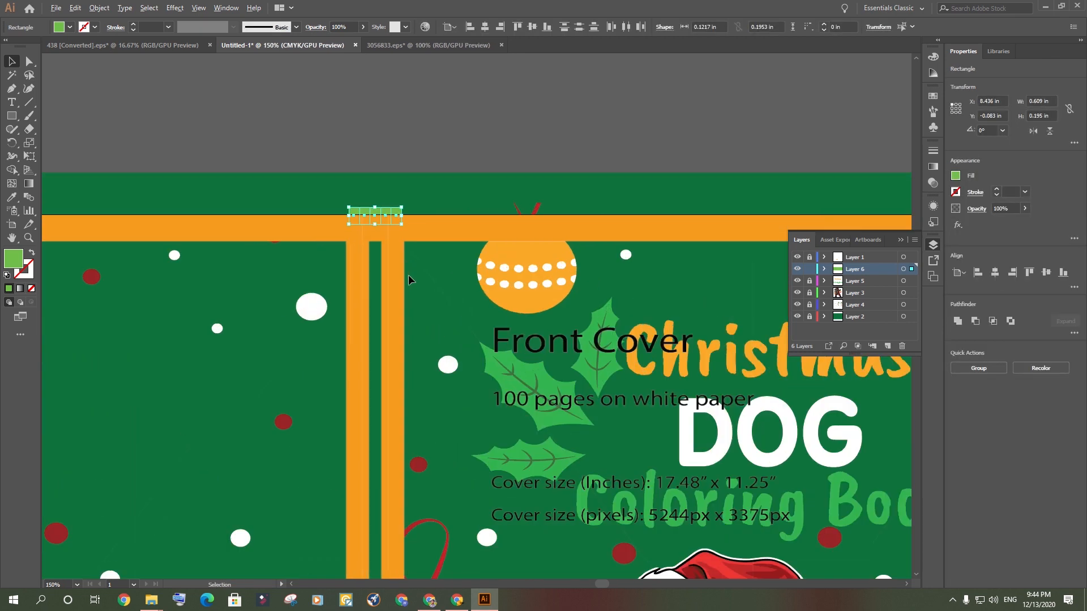
scroll(440, 236, up, 3)
drag(288, 227, 277, 242)
drag(352, 182, 355, 129)
scroll(451, 498, down, 5)
- Fill the two rightmost spine rectangles with pink and orange sampled from the rainbow strokes
click(451, 498)
click(414, 202)
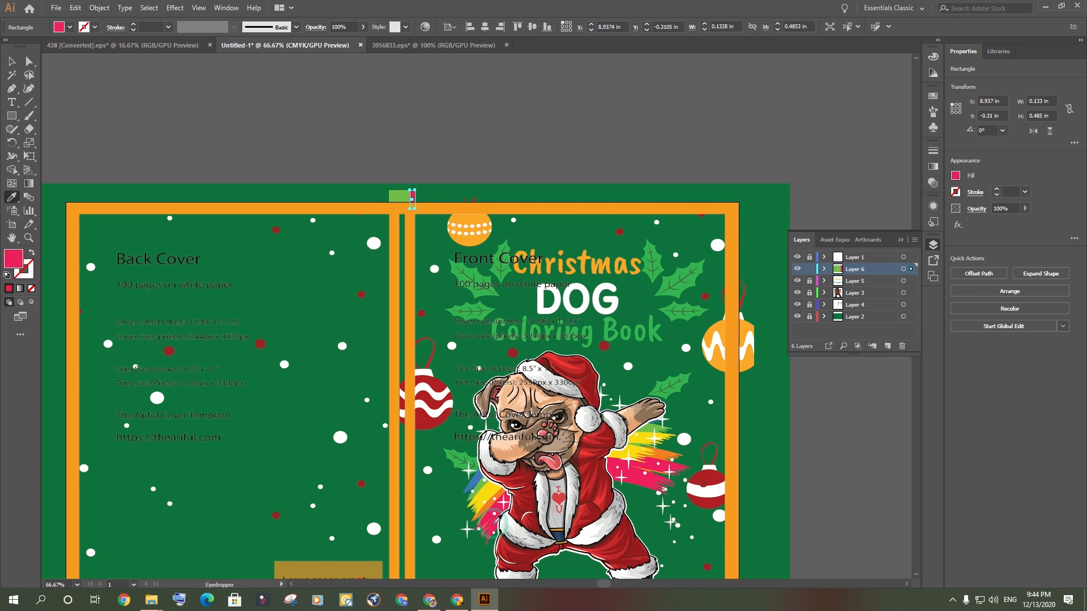
drag(413, 201, 407, 201)
click(443, 108)
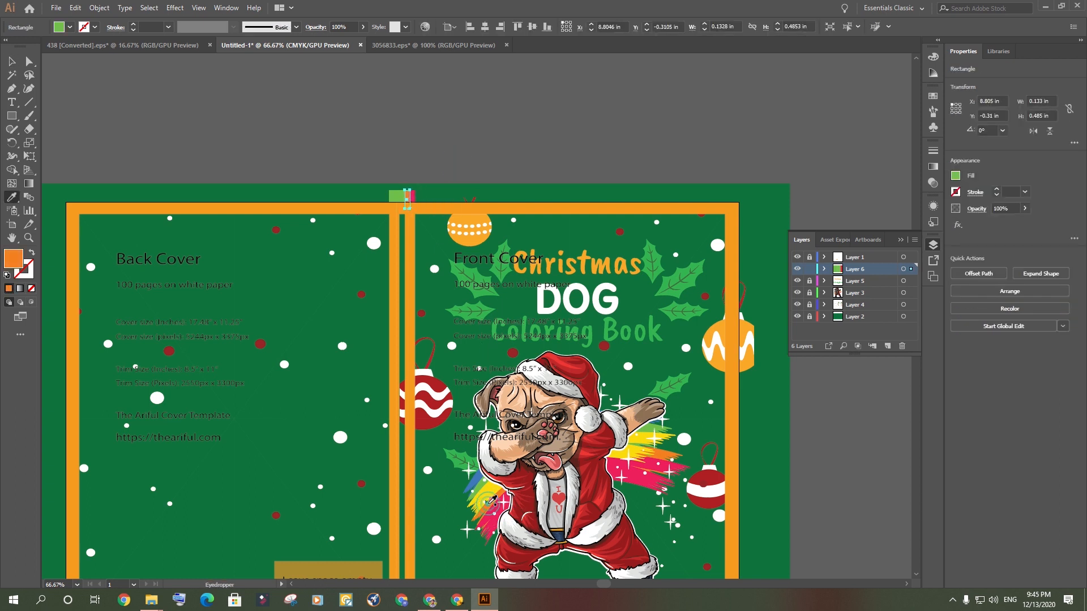
- Fill the middle spine rectangle with yellow and the one to its left with blue, sampled from the rainbow strokes
click(402, 197)
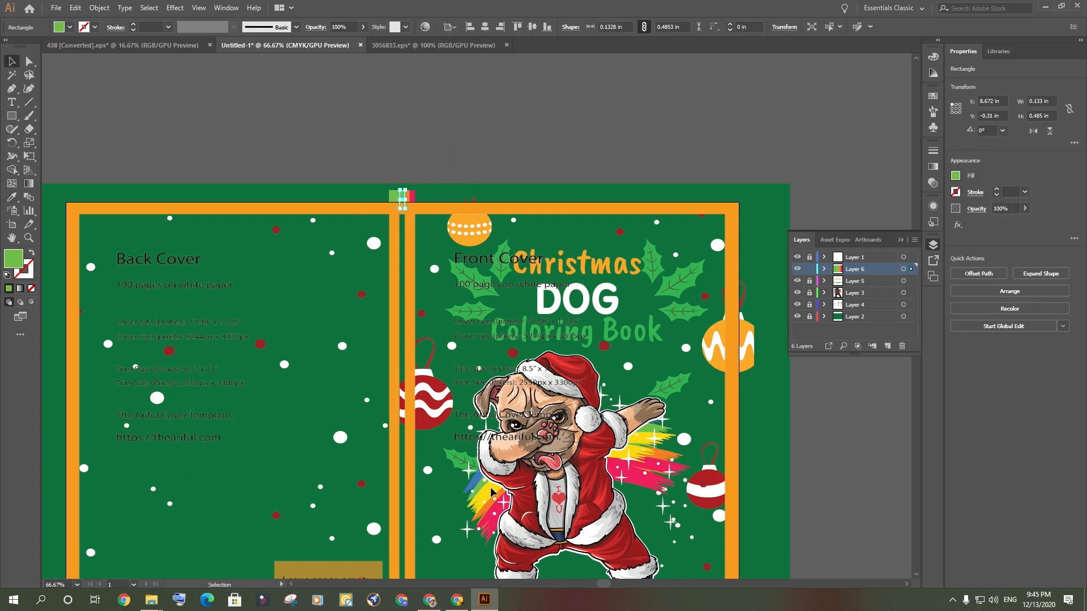
key(i)
click(491, 496)
key(v)
click(462, 147)
click(398, 198)
click(398, 198)
key(i)
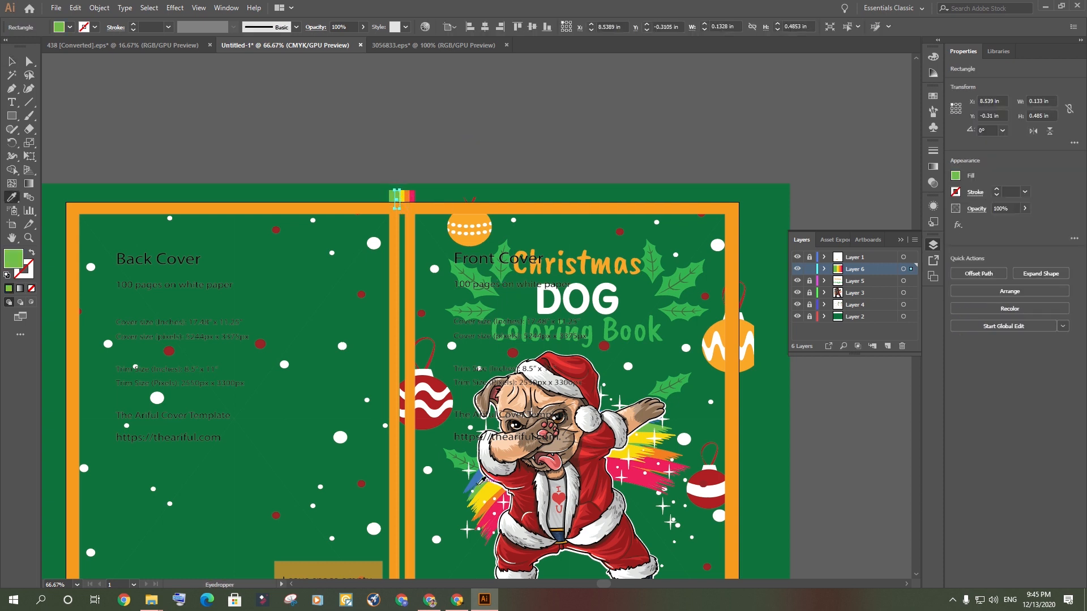
click(477, 479)
key(v)
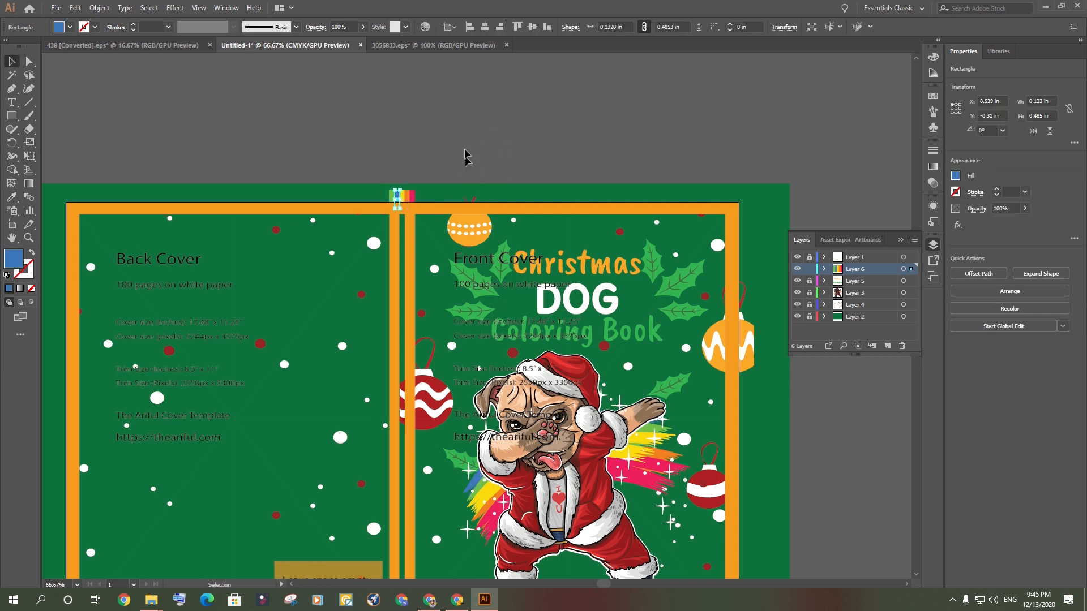
- Group the five colored spine rectangles
click(466, 157)
scroll(403, 198, up, 5)
scroll(402, 199, down, 3)
drag(354, 148, 418, 543)
click(100, 8)
click(133, 51)
click(284, 116)
- Stretch the striped group down past the artboard's lower edge to a height of about 11.94 in
scroll(450, 195, down, 1)
click(417, 199)
scroll(430, 509, down, 10)
drag(417, 246, 417, 574)
click(502, 560)
scroll(464, 360, down, 4)
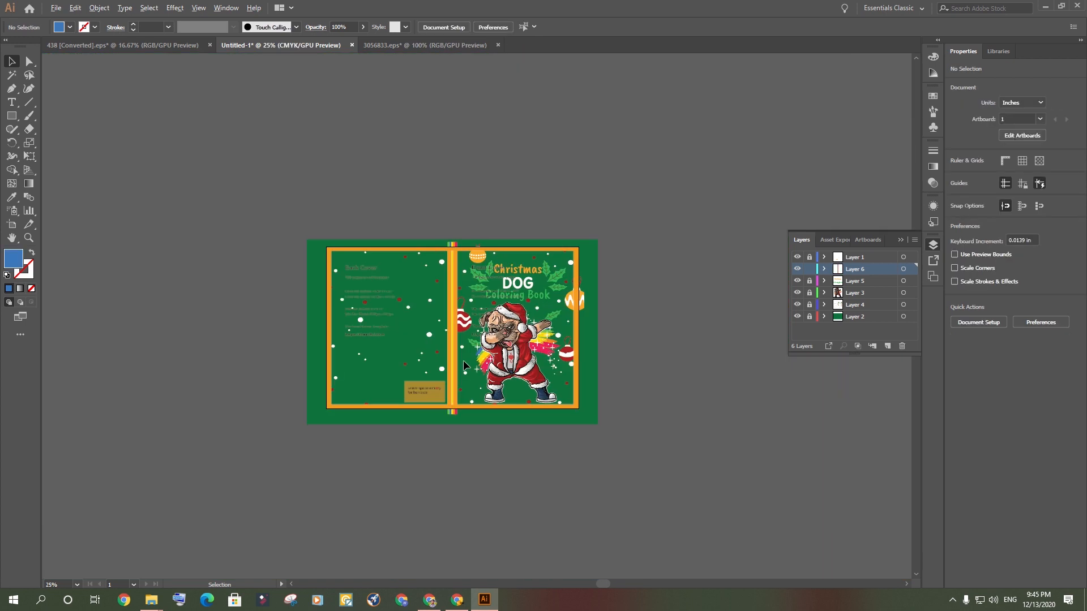
- Hide the Layer 1 cover template
scroll(464, 357, up, 1)
click(797, 257)
scroll(478, 454, up, 3)
scroll(478, 454, down, 1)
scroll(428, 147, up, 4)
scroll(428, 148, down, 4)
scroll(450, 196, down, 2)
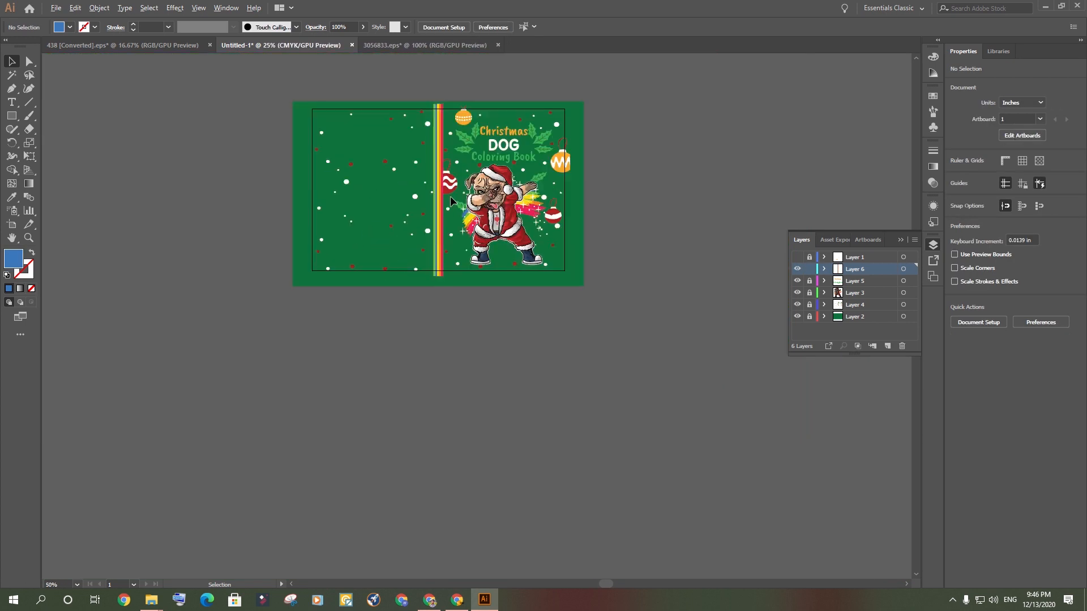
- Reflect the striped spine group across the vertical axis
right_click(446, 172)
mouse_move(509, 283)
click(664, 324)
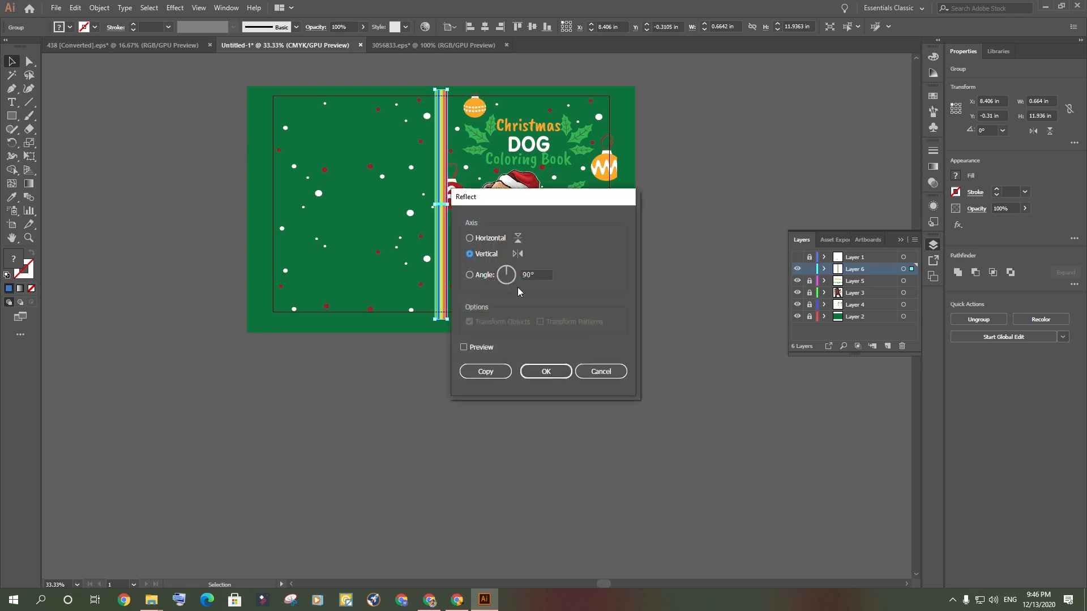
click(546, 372)
click(416, 269)
- Examine the mirrored rainbow stripes along the spine and how they meet both covers
scroll(444, 320, up, 5)
scroll(471, 464, down, 4)
scroll(450, 77, up, 6)
scroll(450, 79, down, 7)
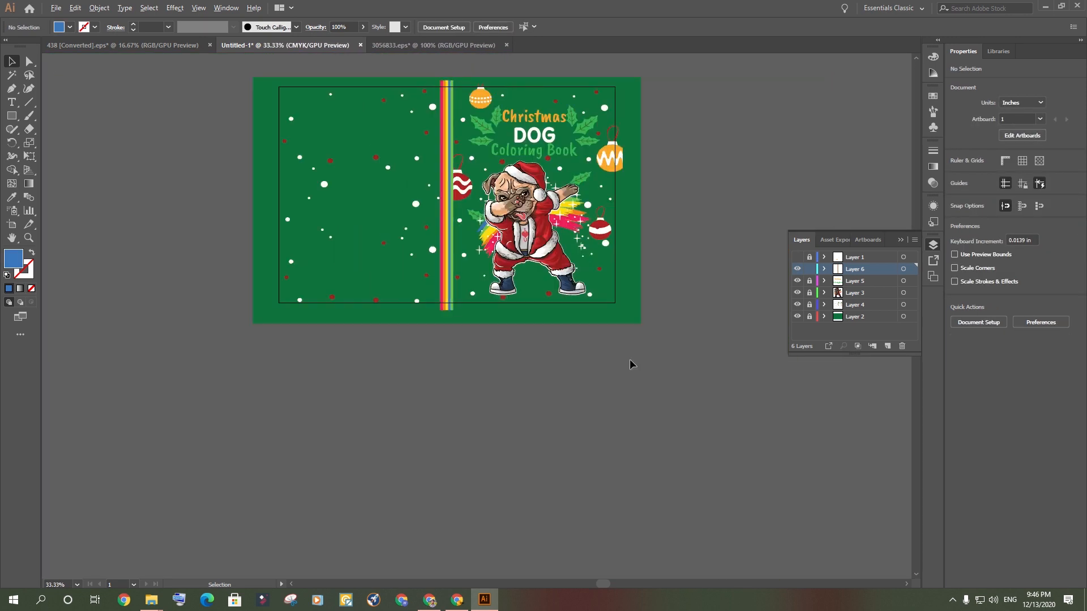
scroll(460, 164, up, 5)
scroll(461, 227, down, 5)
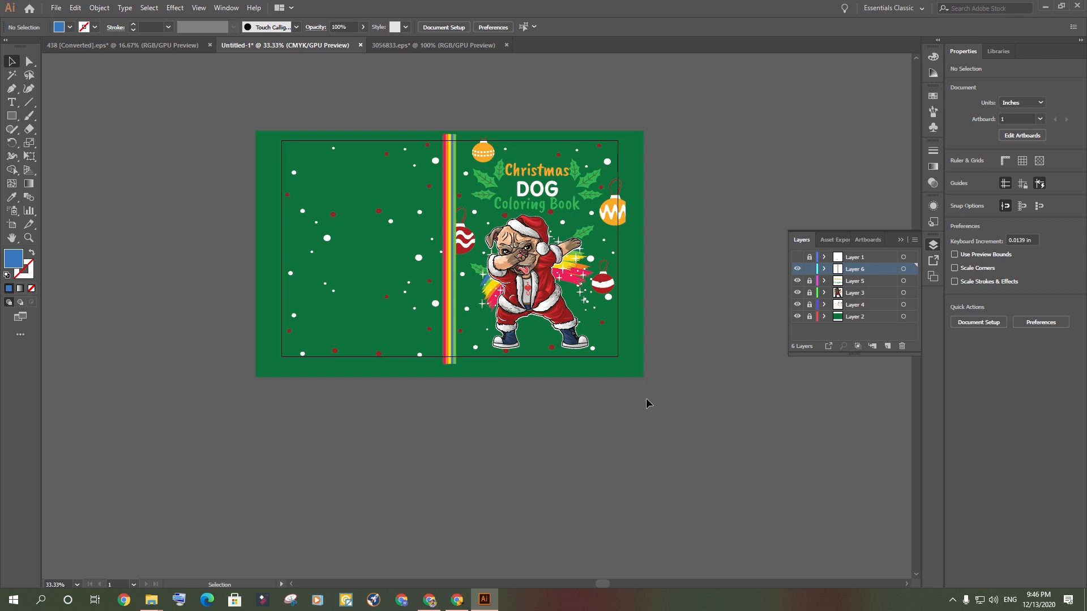
scroll(467, 342, up, 11)
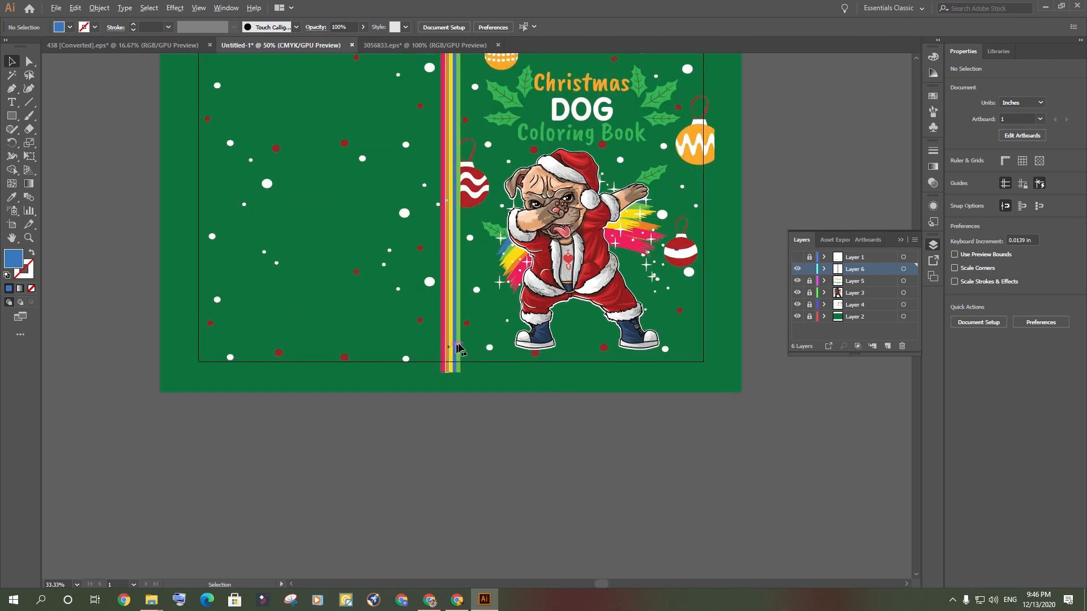
scroll(467, 342, down, 11)
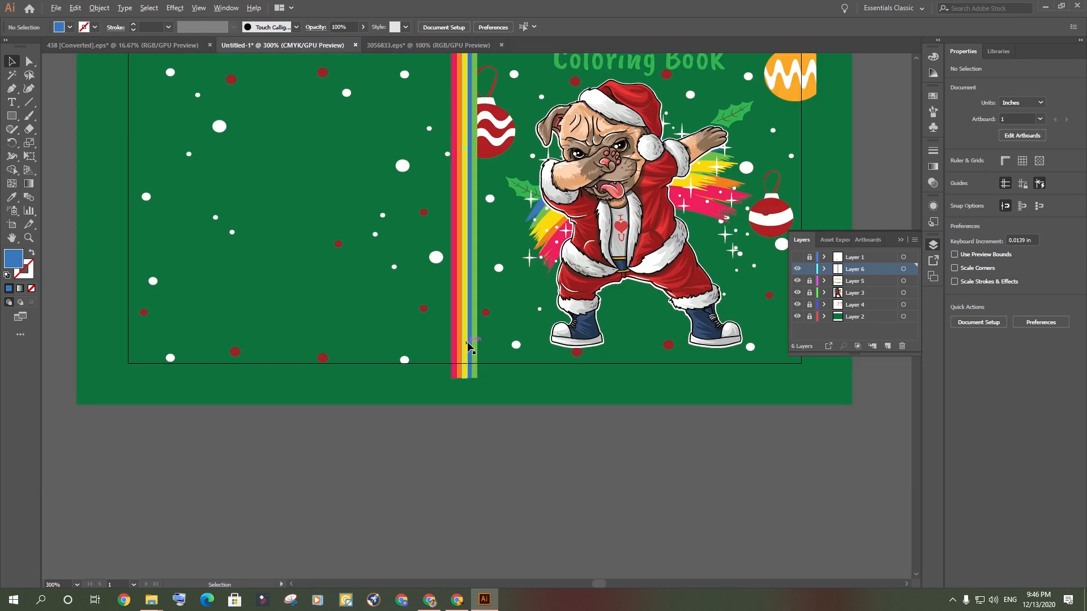
drag(749, 421, 727, 513)
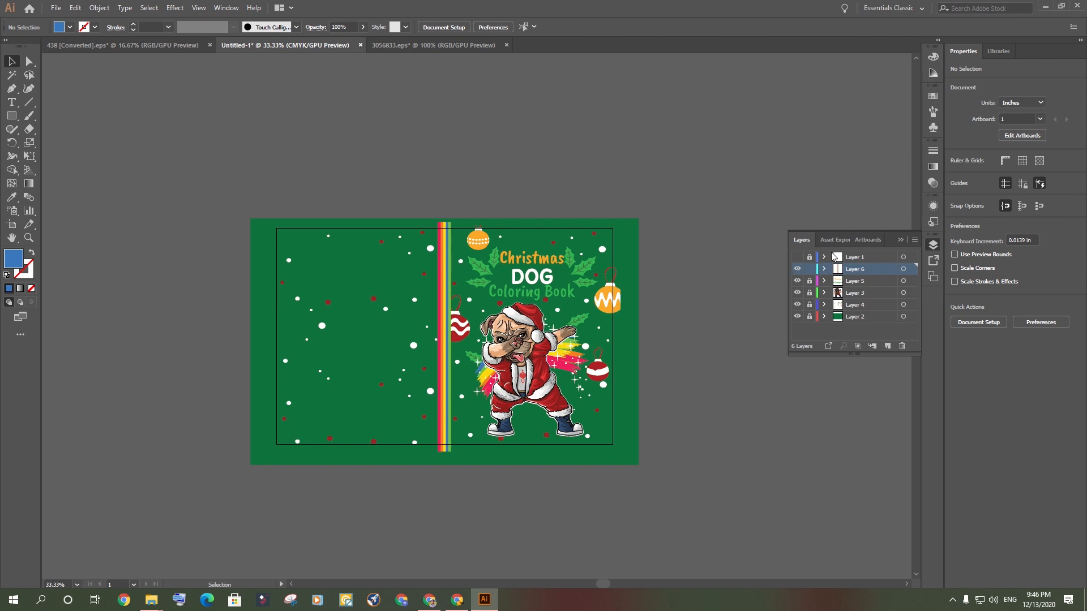
- Unlock the design layers 5, 3, 4 and 2, leaving the template layer locked
click(809, 292)
click(810, 316)
click(809, 304)
click(809, 316)
- Create a 17.48 x 11.25 in rectangle beside the cover design
click(17, 117)
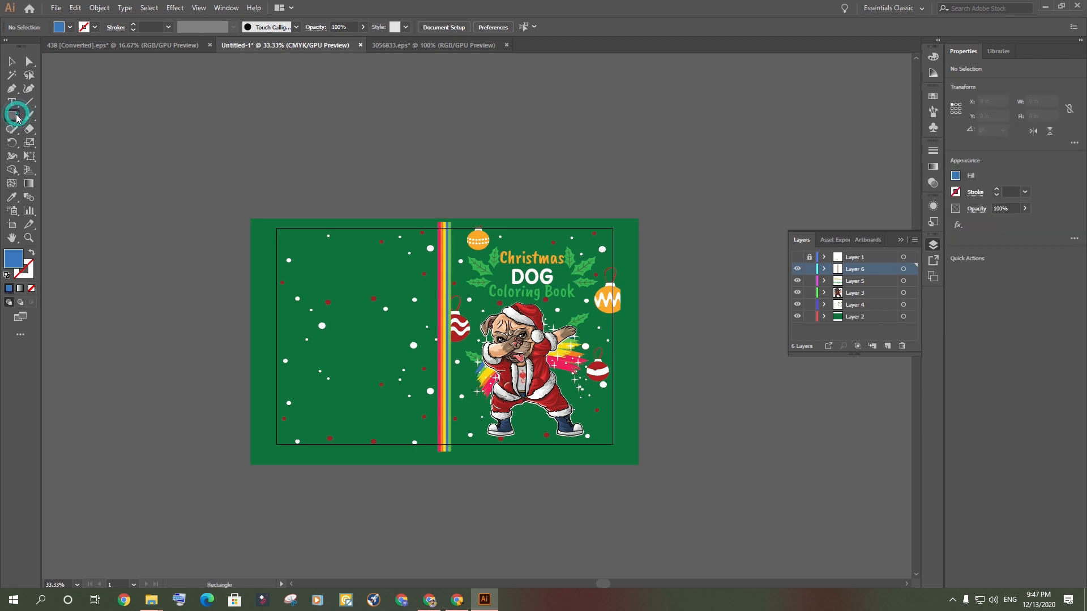
click(657, 304)
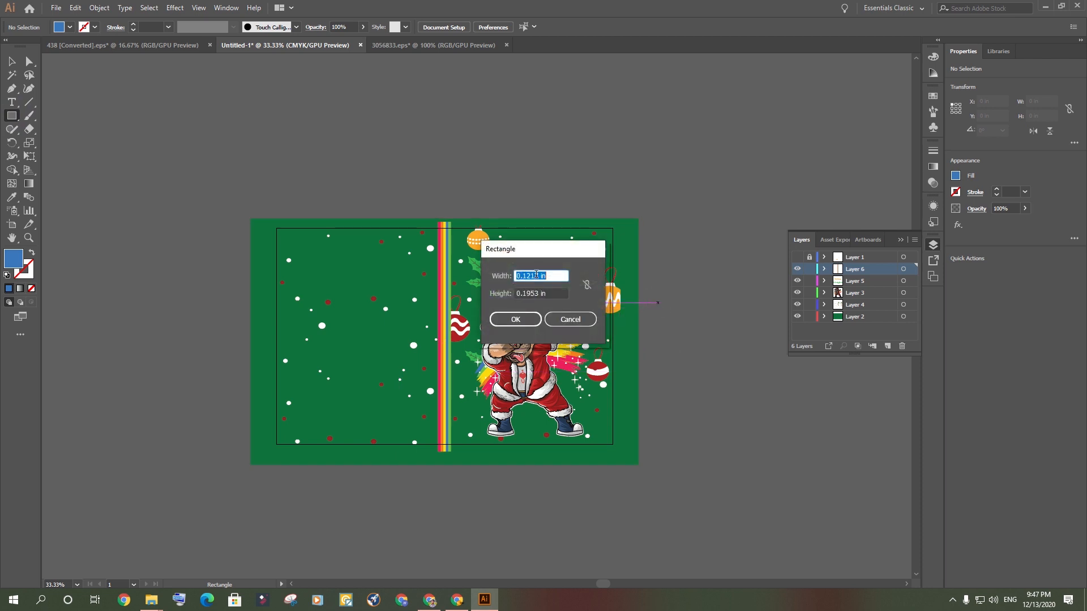
drag(541, 275, 496, 274)
double_click(537, 293)
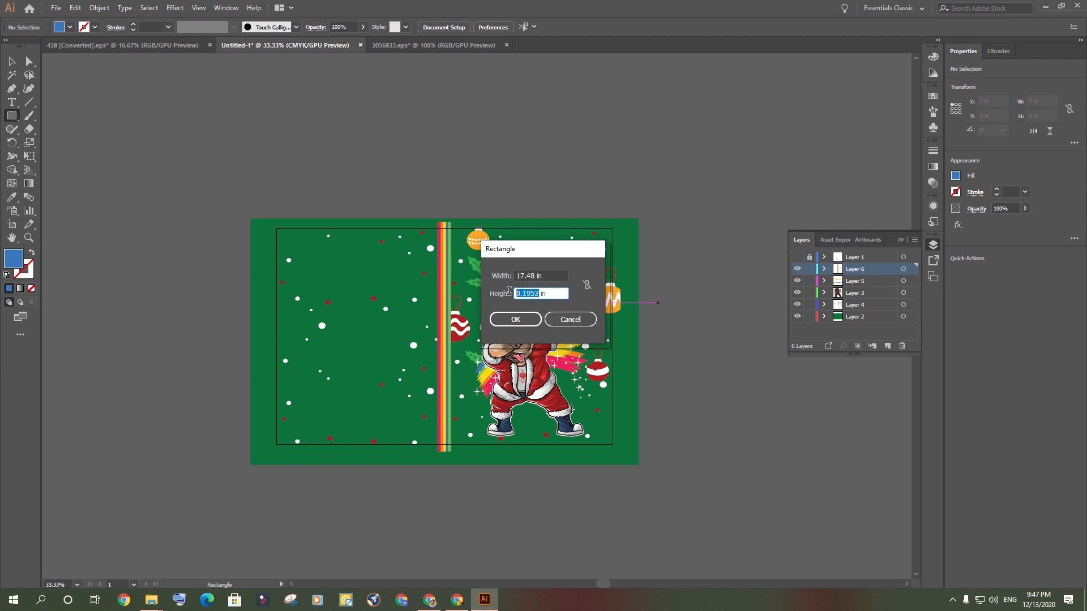
text(11.25)
click(516, 320)
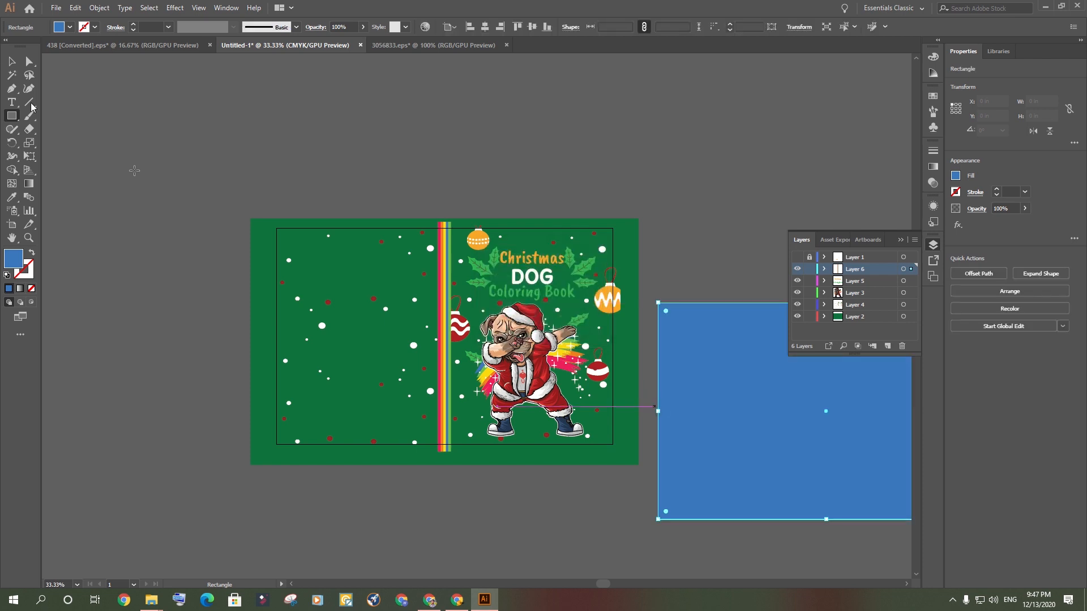
- Move the blue rectangle onto the cover design and align it to the artboard's horizontal and vertical centre
click(16, 59)
drag(759, 402, 373, 329)
click(721, 276)
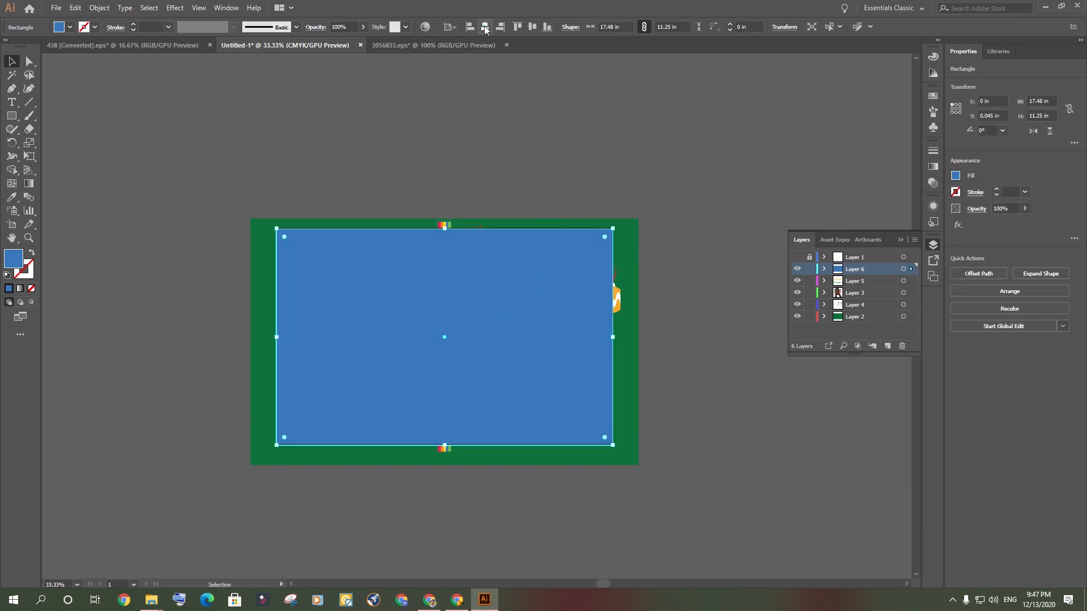
click(534, 27)
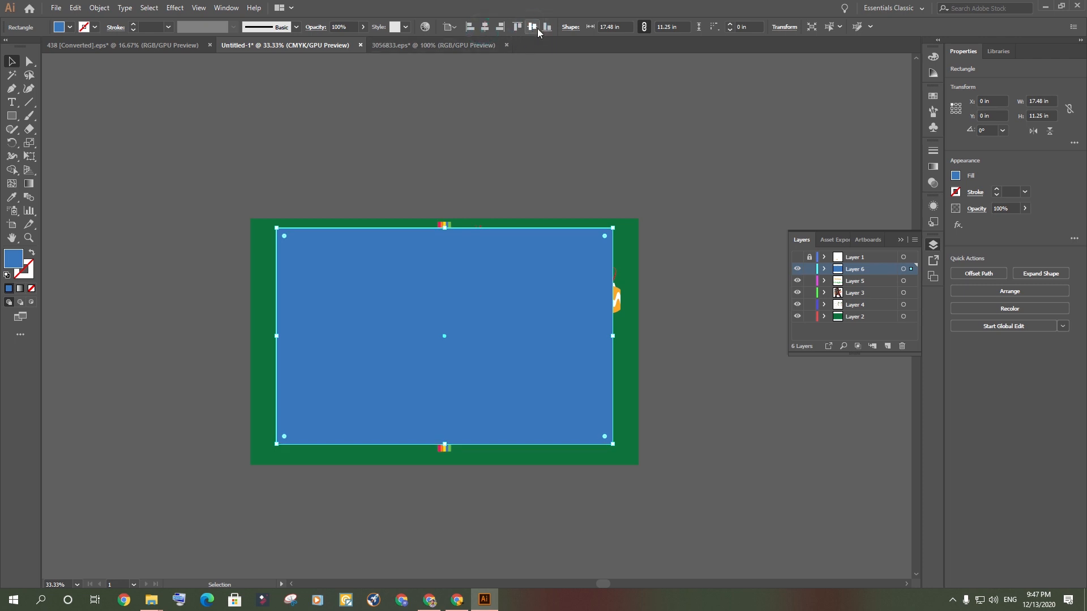
click(667, 381)
scroll(578, 564, up, 3)
scroll(579, 563, down, 3)
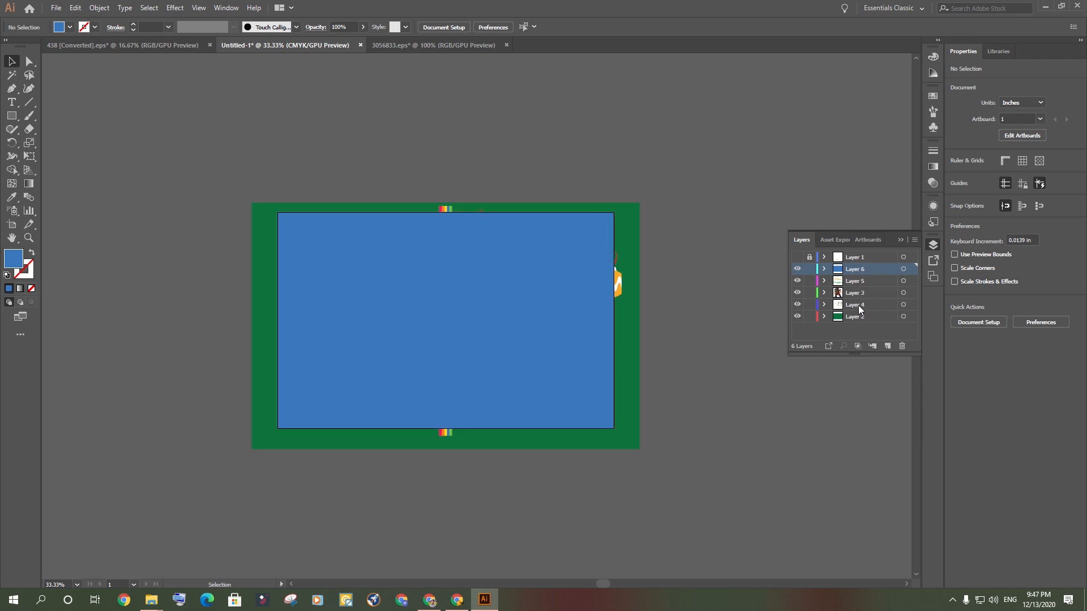
- Select all the artwork and make a clipping mask that crops the cover to the blue rectangle
click(703, 291)
key(ctrl+a)
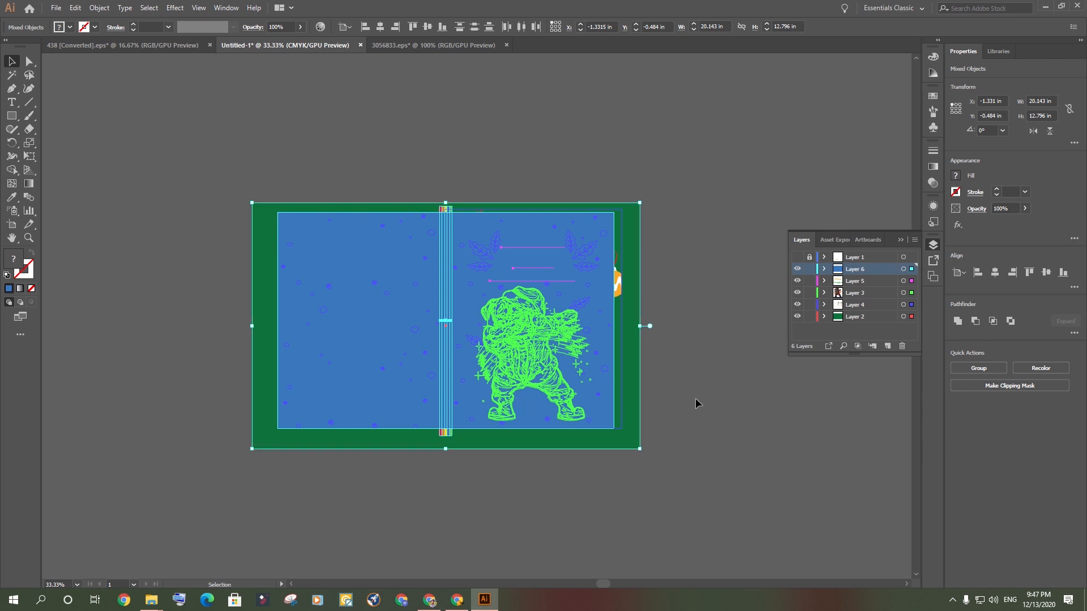
key(ctrl)
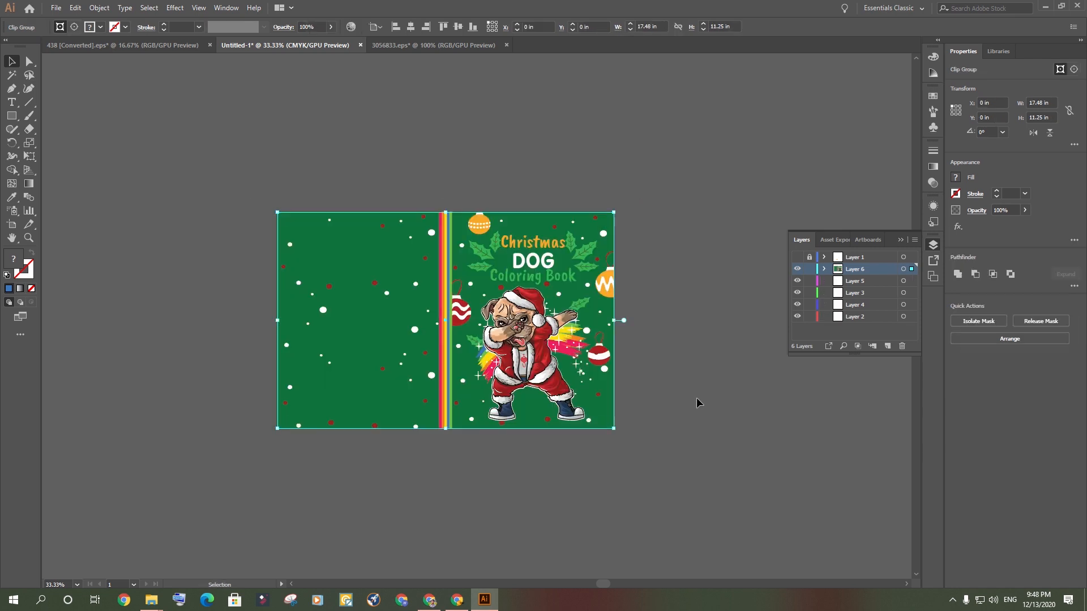
- Delete the hidden template layer, Layer 1, from the document
key(ctrl+=)
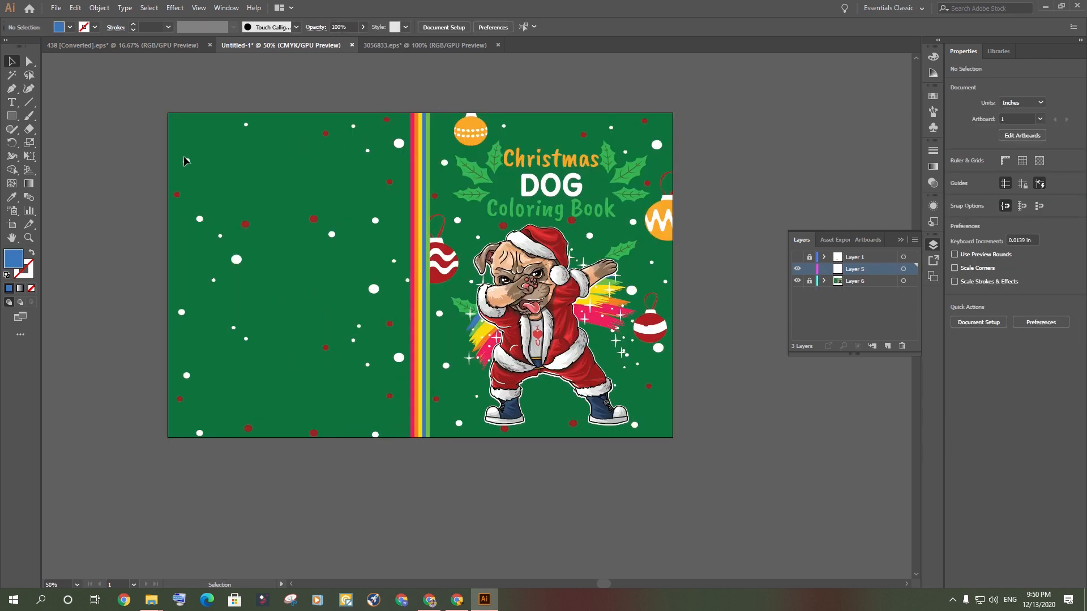
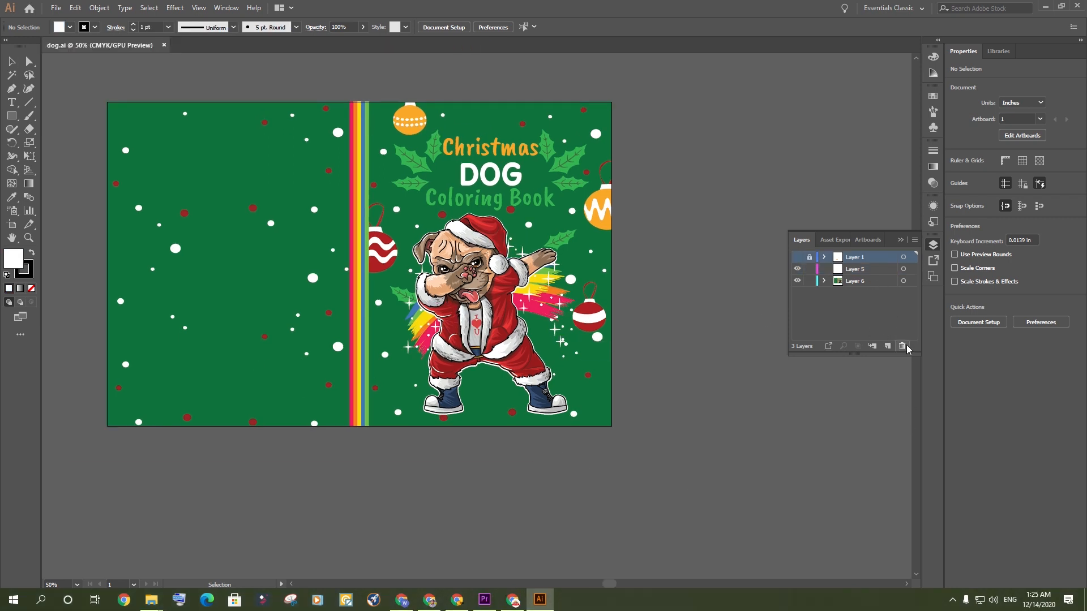
click(902, 346)
click(591, 315)
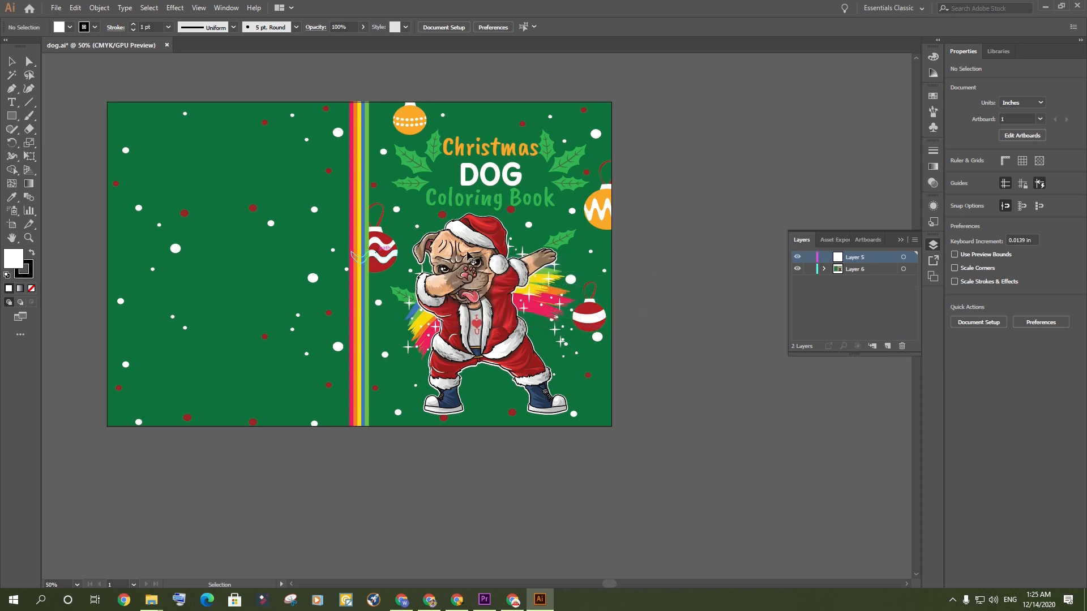
- Save the cover as an Adobe PDF named dog 2 in New folder (3) on the desktop
click(55, 8)
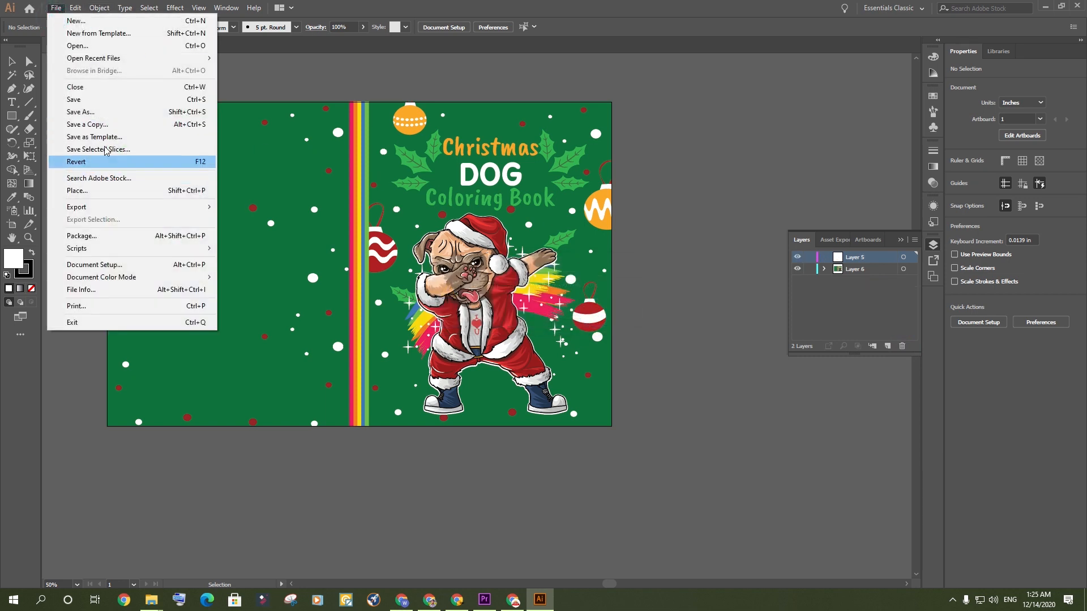
click(120, 110)
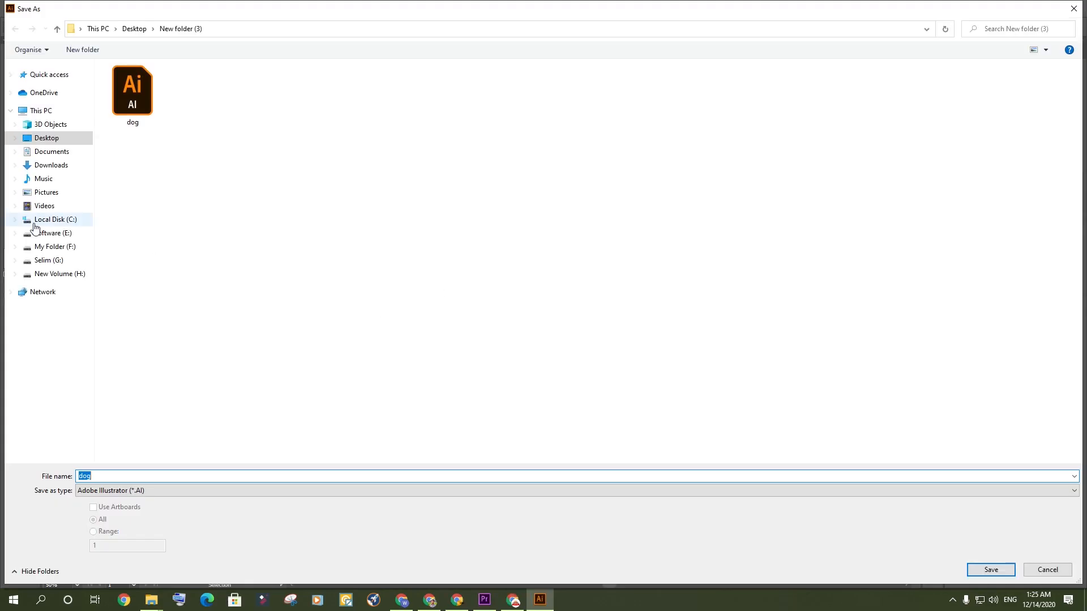
click(177, 492)
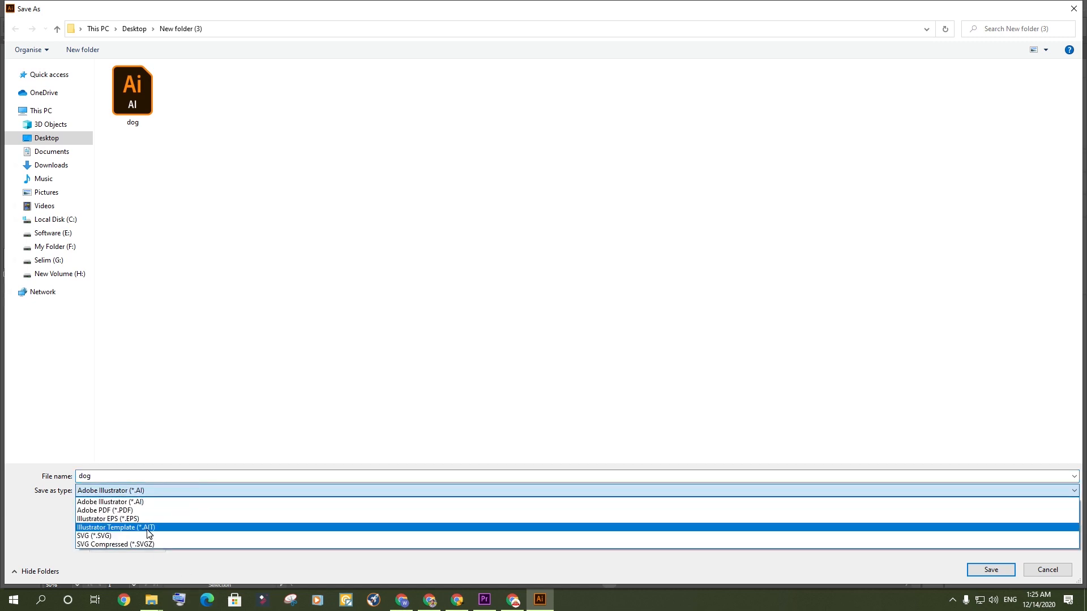
click(148, 513)
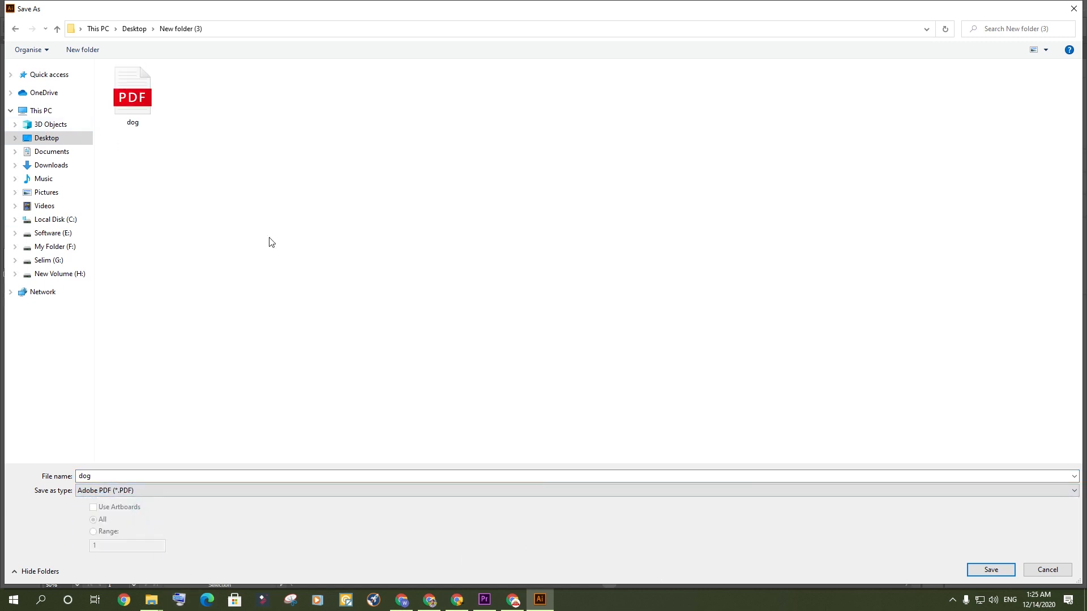
click(259, 476)
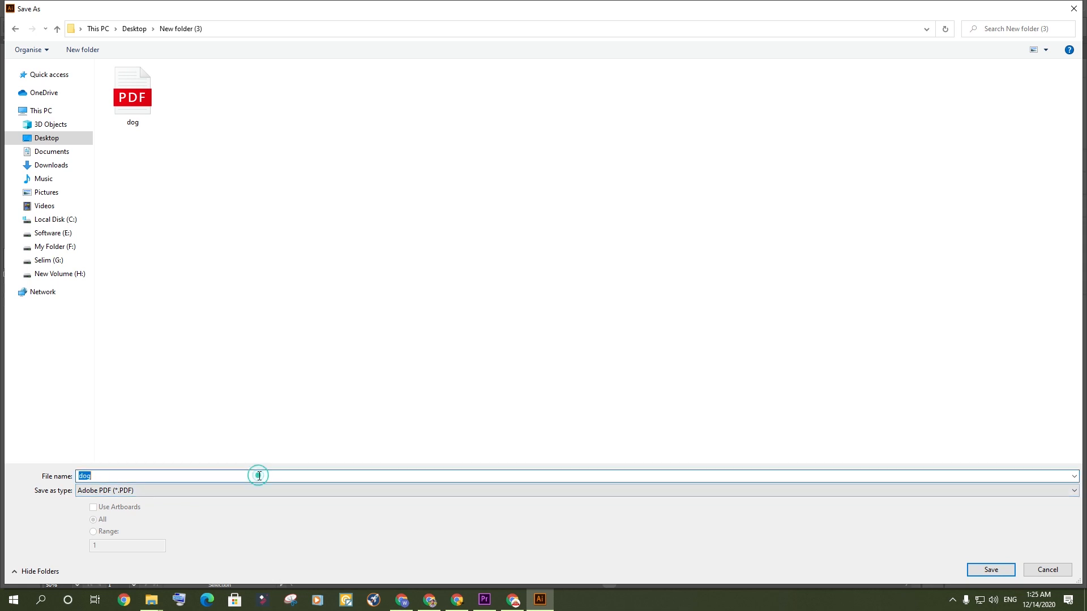
click(229, 475)
click(988, 570)
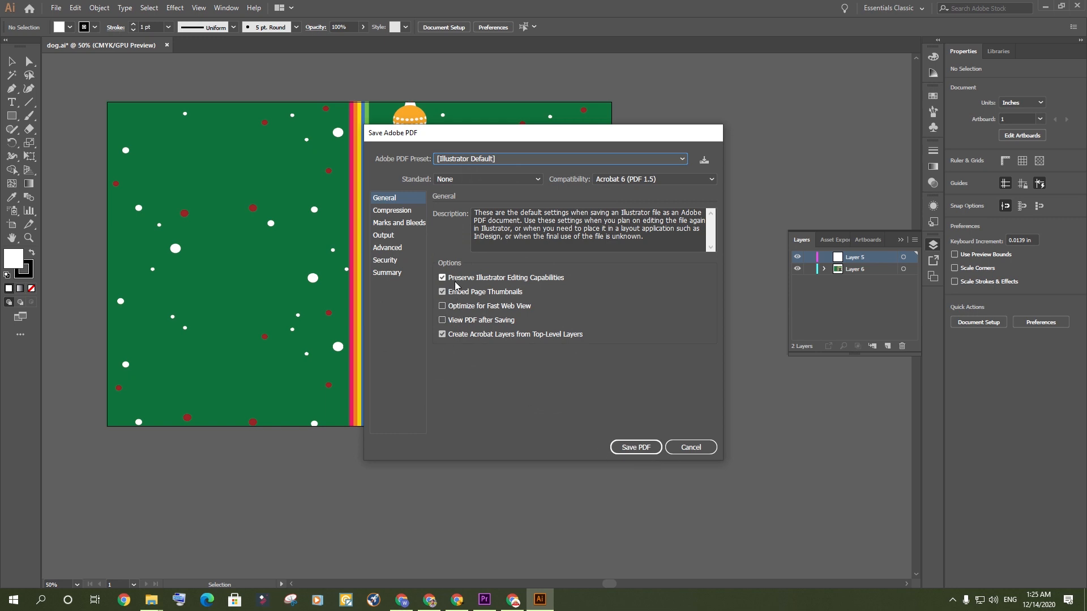
- Turn off Preserve Illustrator Editing Capabilities in the PDF options and save the PDF
click(456, 282)
click(636, 447)
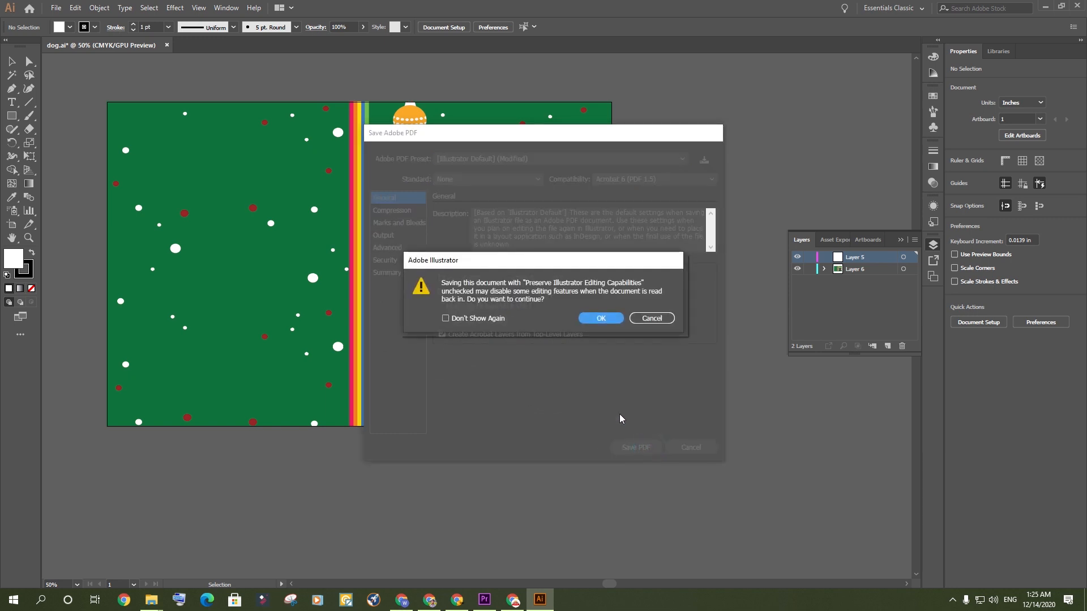
click(602, 318)
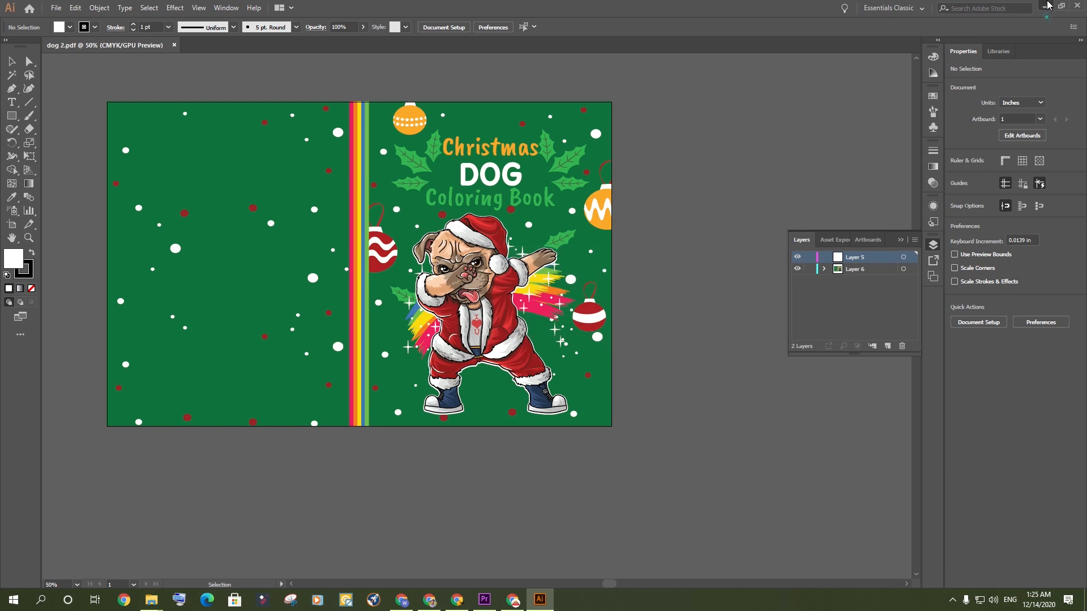
- Switch to File Explorer, open the exported dog 2 PDF in Edge and examine the whole cover spread
click(1046, 6)
click(162, 167)
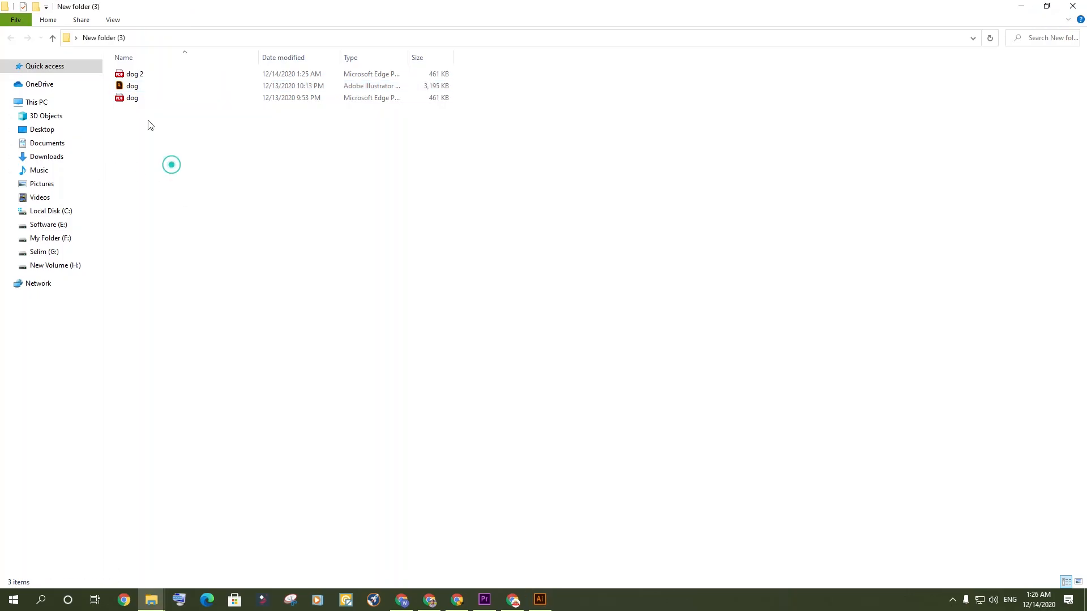
click(145, 77)
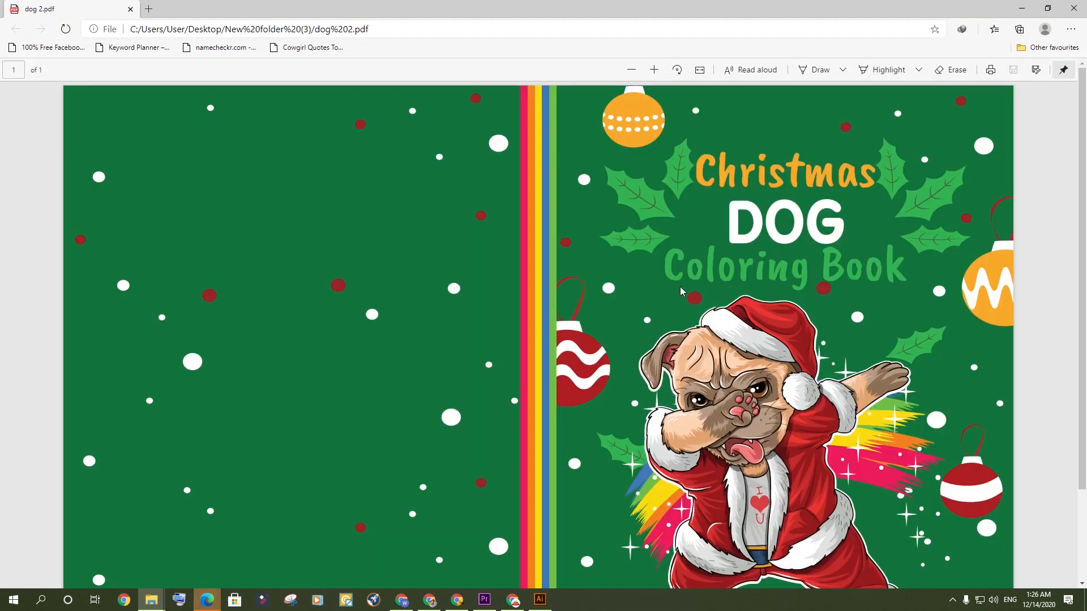
scroll(680, 287, down, 2)
click(632, 71)
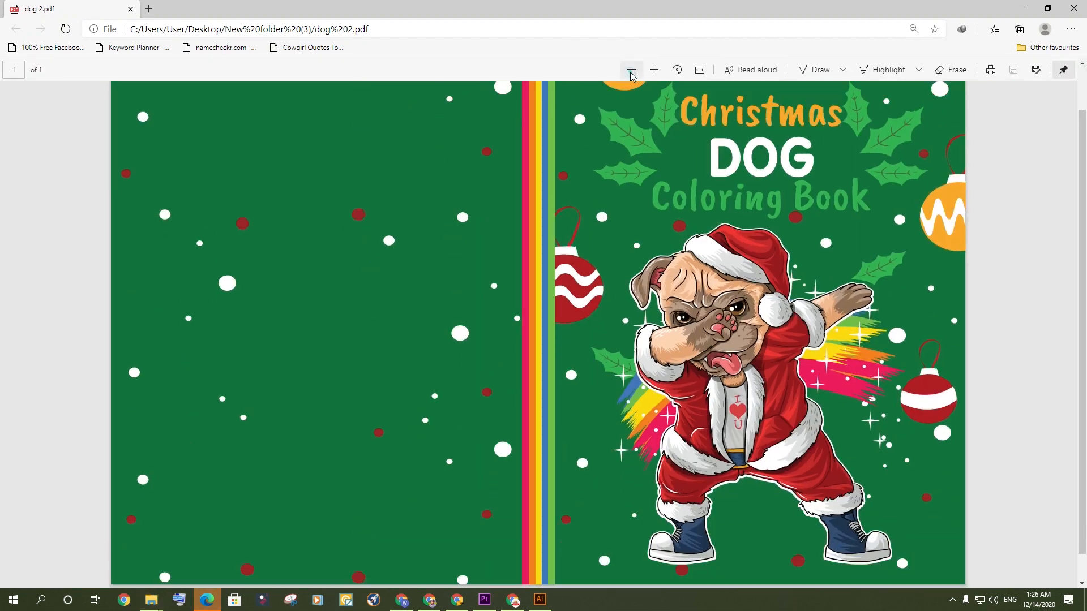
click(632, 72)
click(632, 74)
click(632, 74)
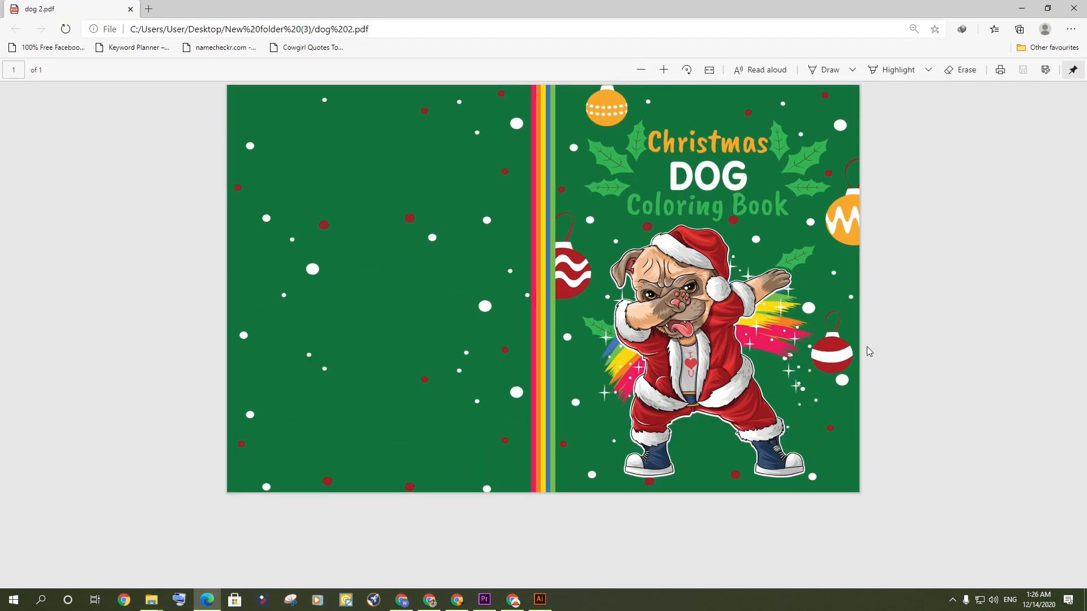